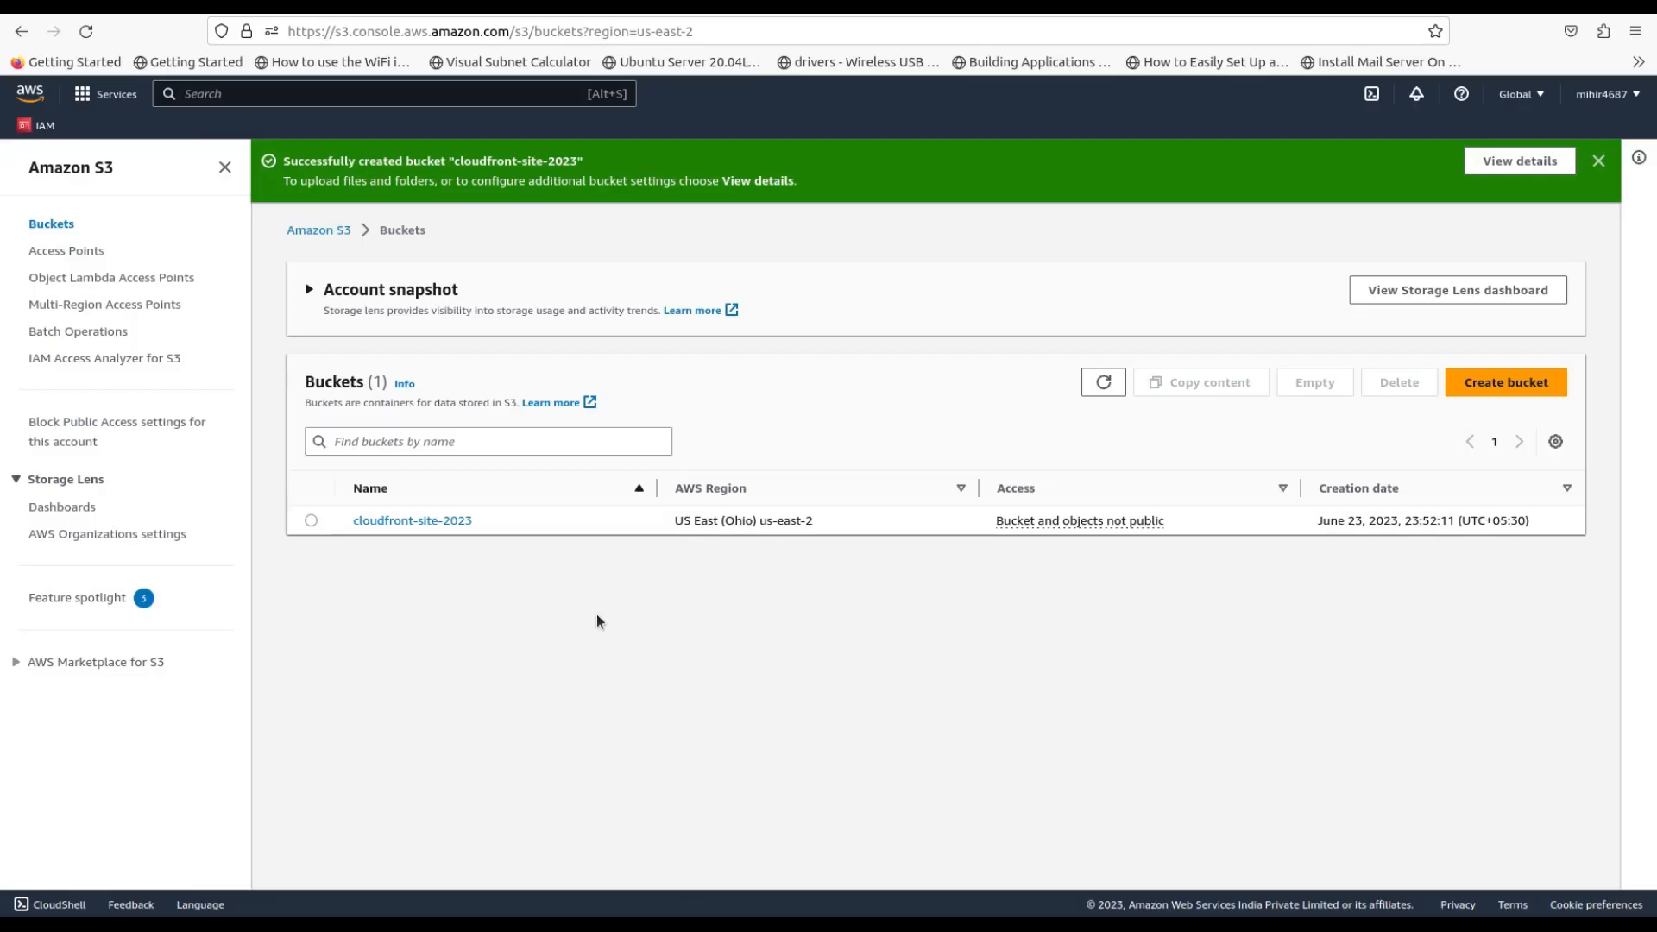
Open the cloudfront-site-2023 bucket, and open a terminal in the website's html folder
{"action": "left_click", "coordinate": [421, 521]}
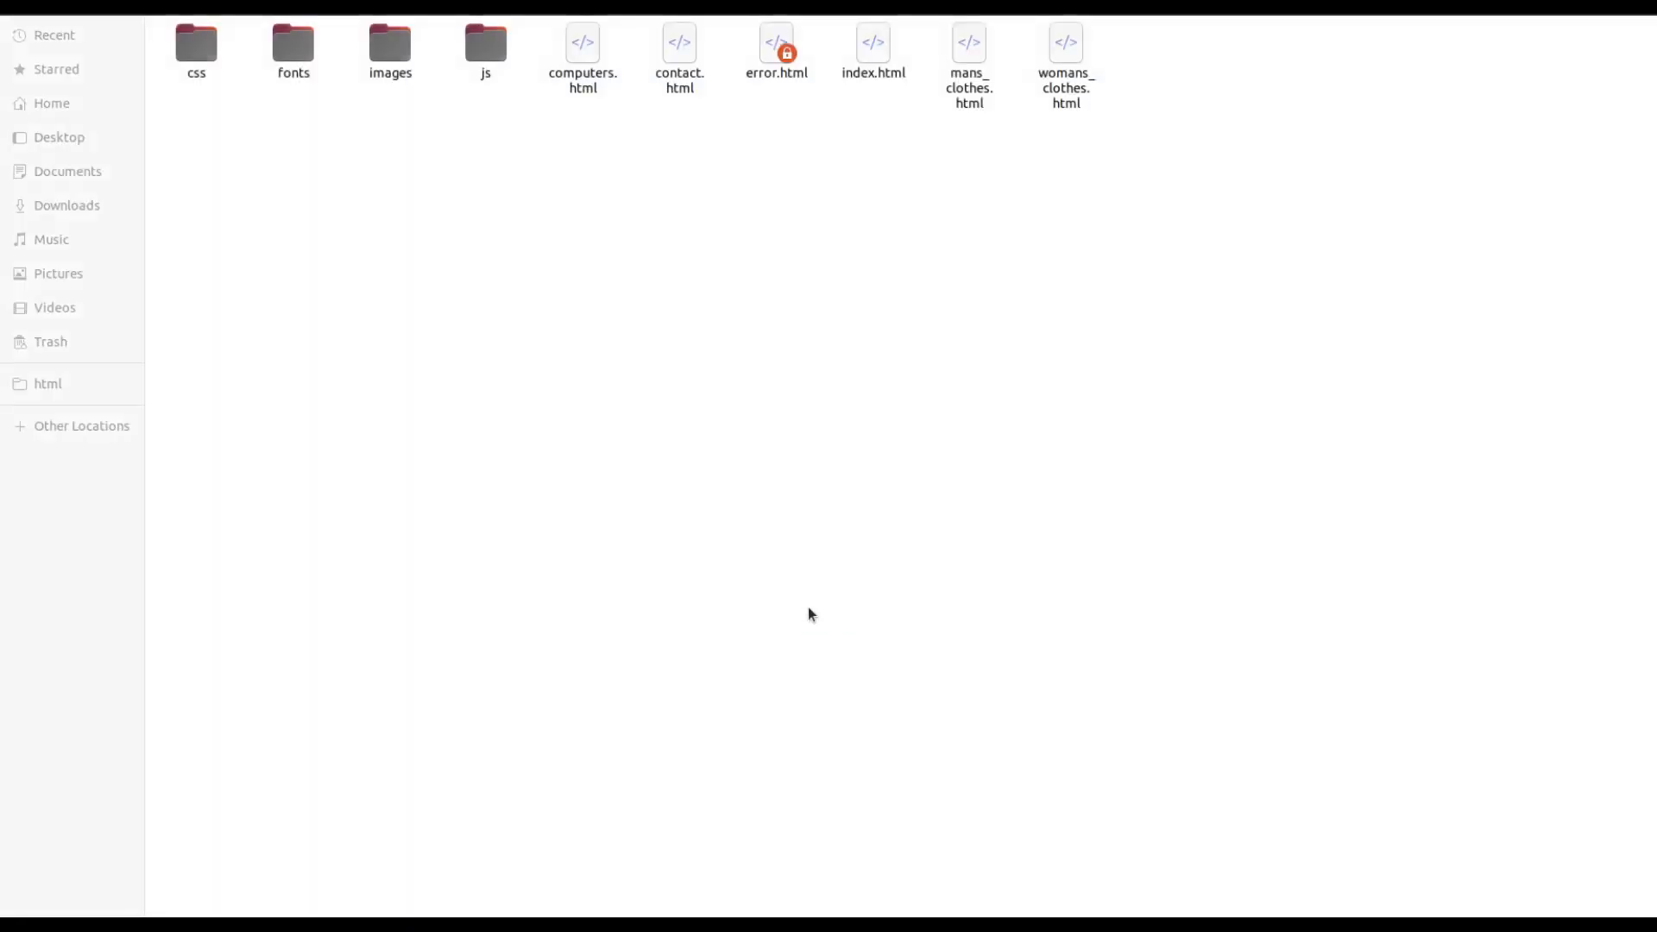
{"action": "right_click", "coordinate": [466, 224]}
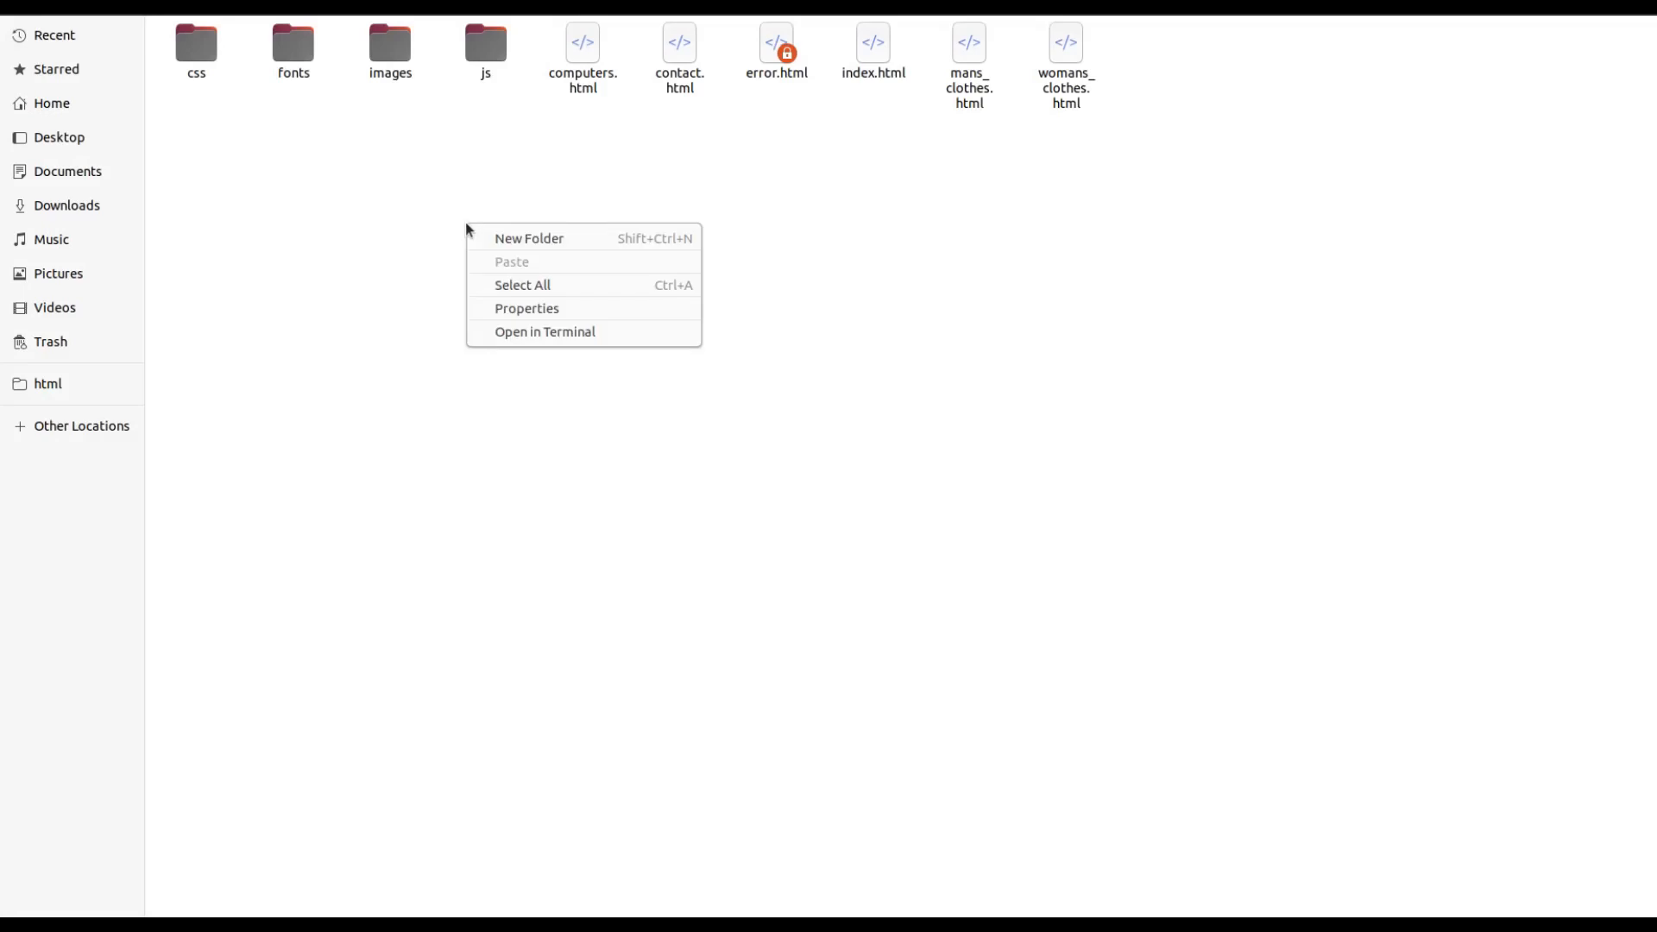
{"action": "left_click", "coordinate": [559, 333]}
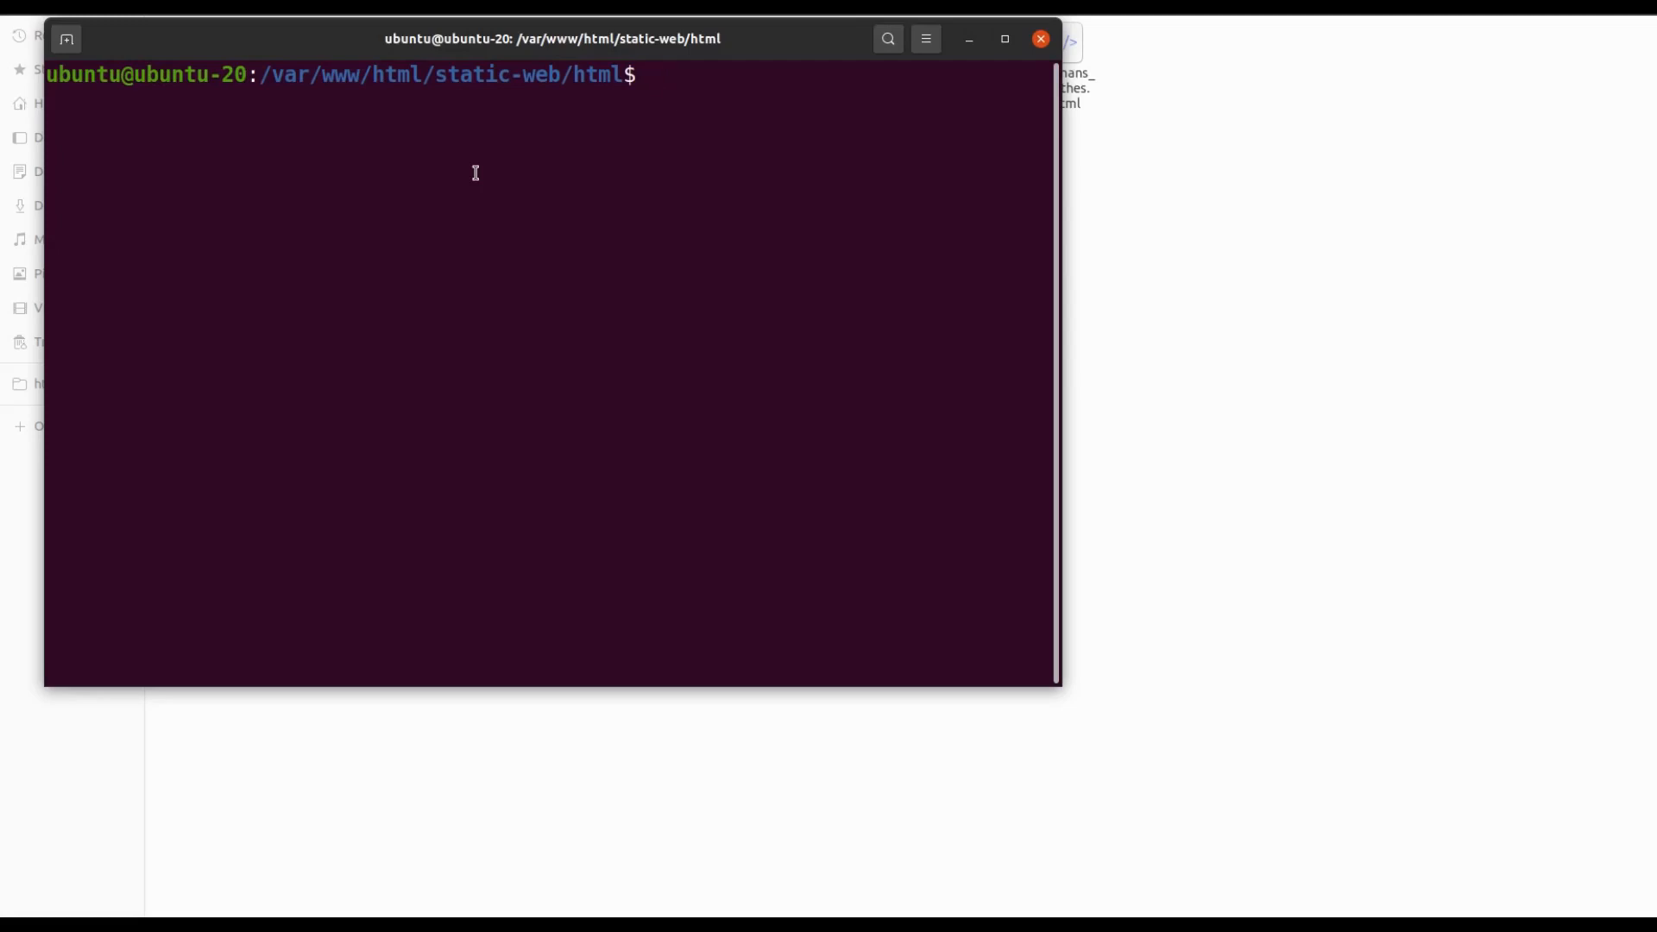
Maximize the terminal and enter the beginning of the copy command, "aws s3 cp . s3://", with the current folder as source
{"action": "type", "text": "aws"}
{"action": "left_click", "coordinate": [1005, 38]}
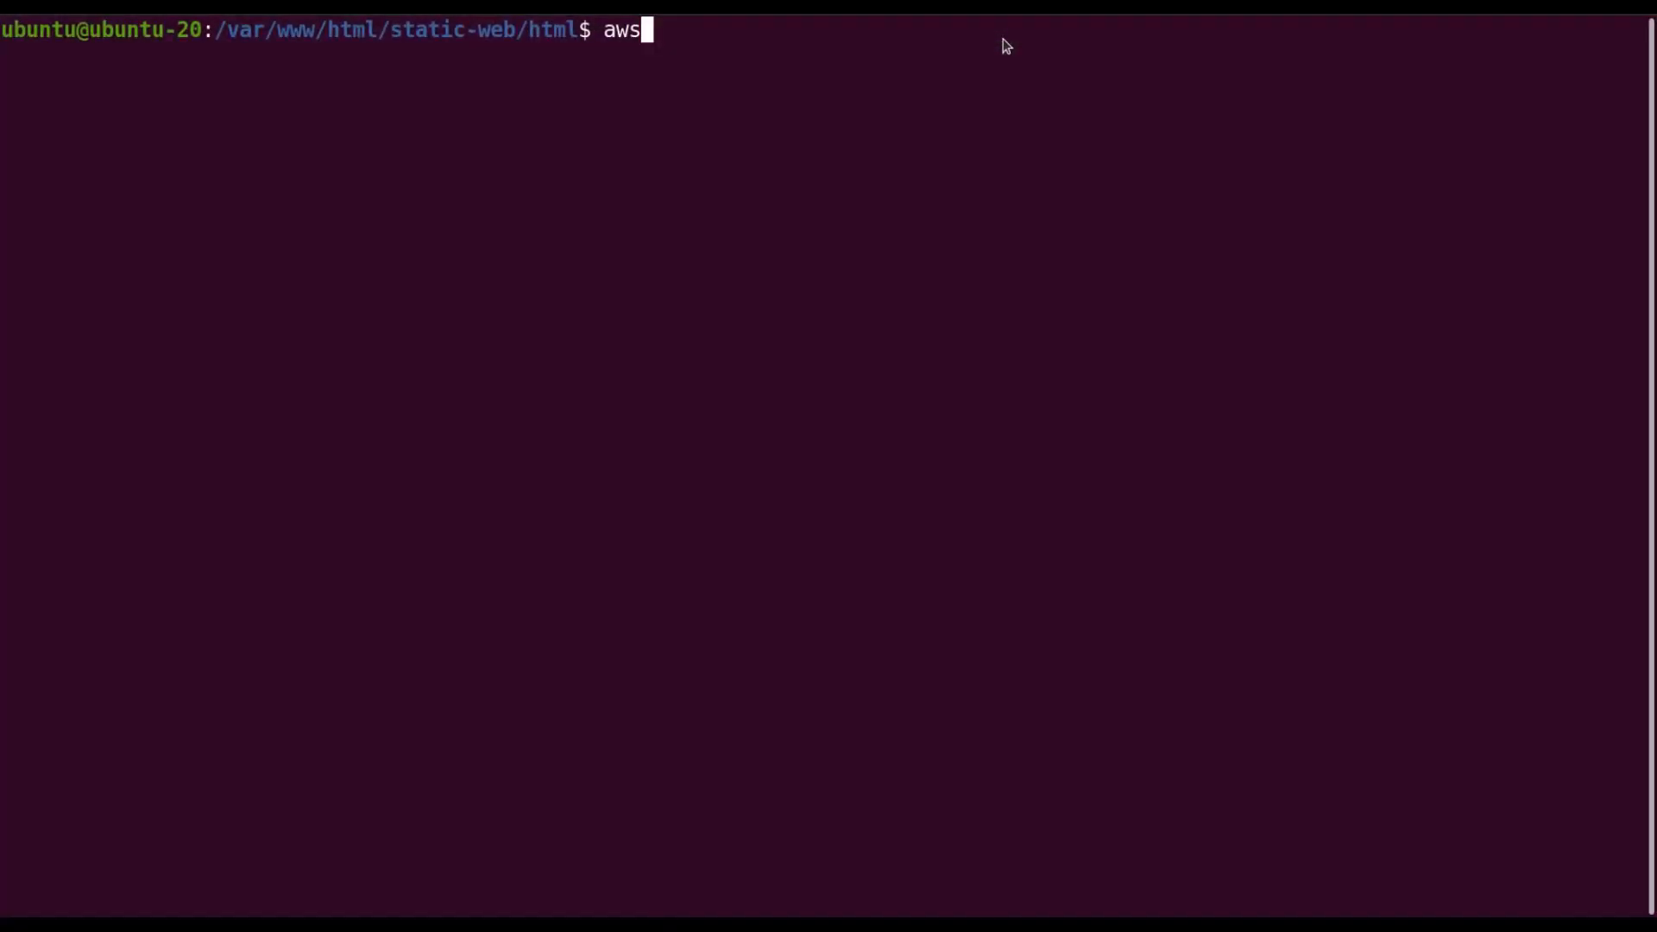
{"action": "type", "text": "s3 cp ."}
{"action": "key", "text": "alt+Tab"}
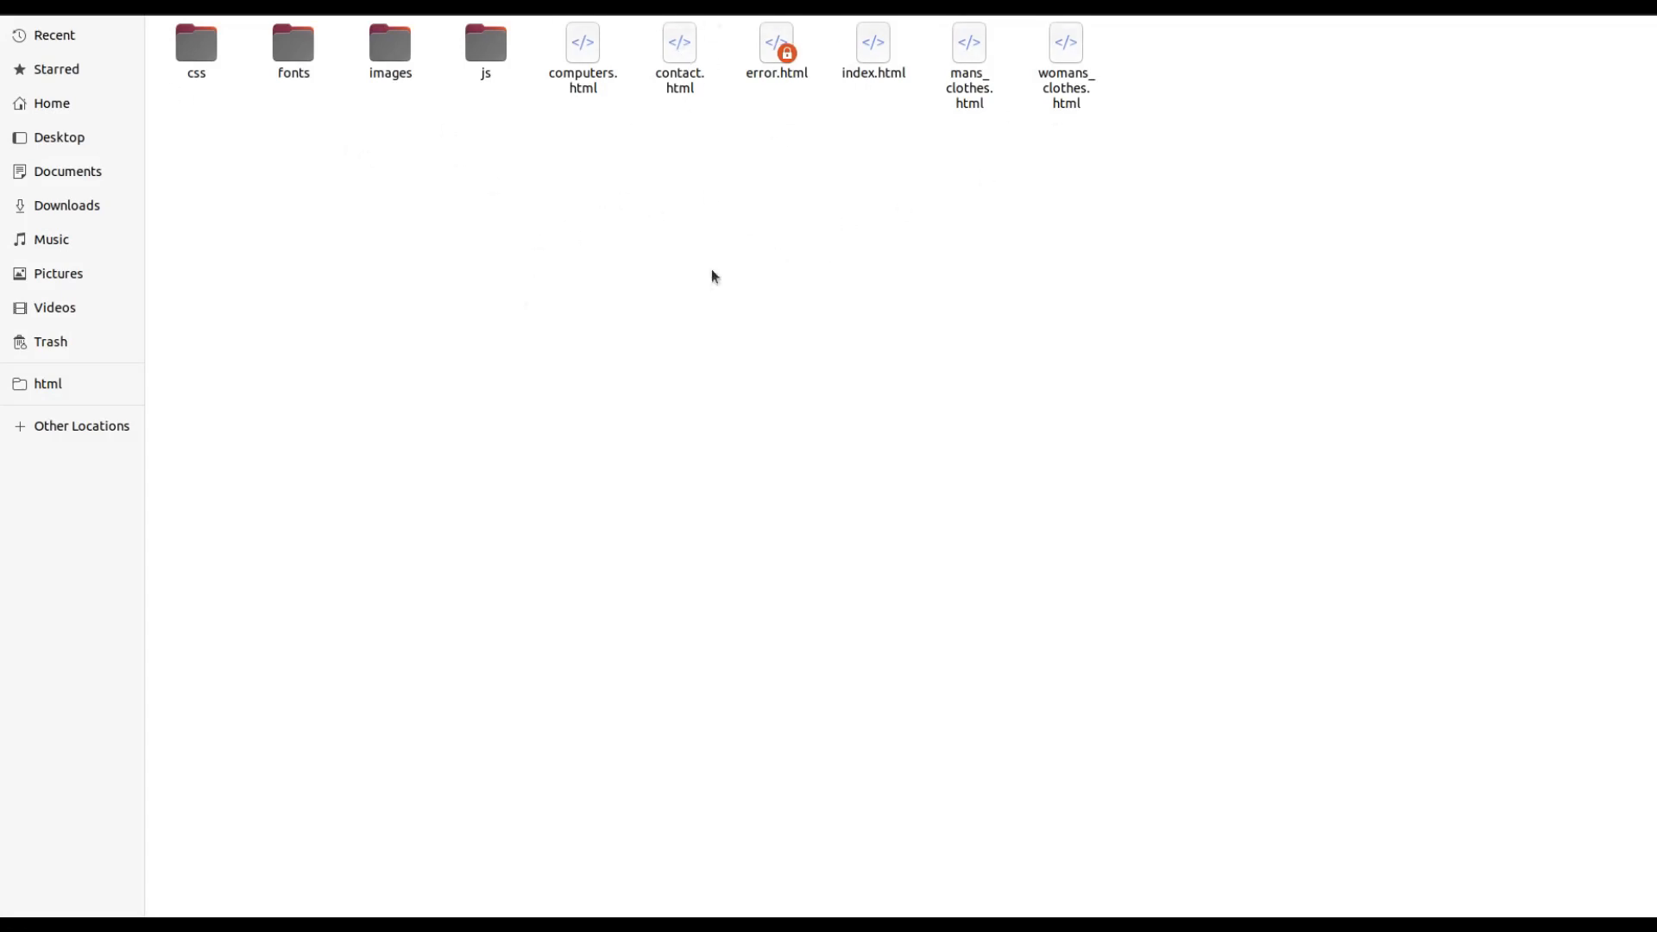
{"action": "key", "text": "alt+Tab"}
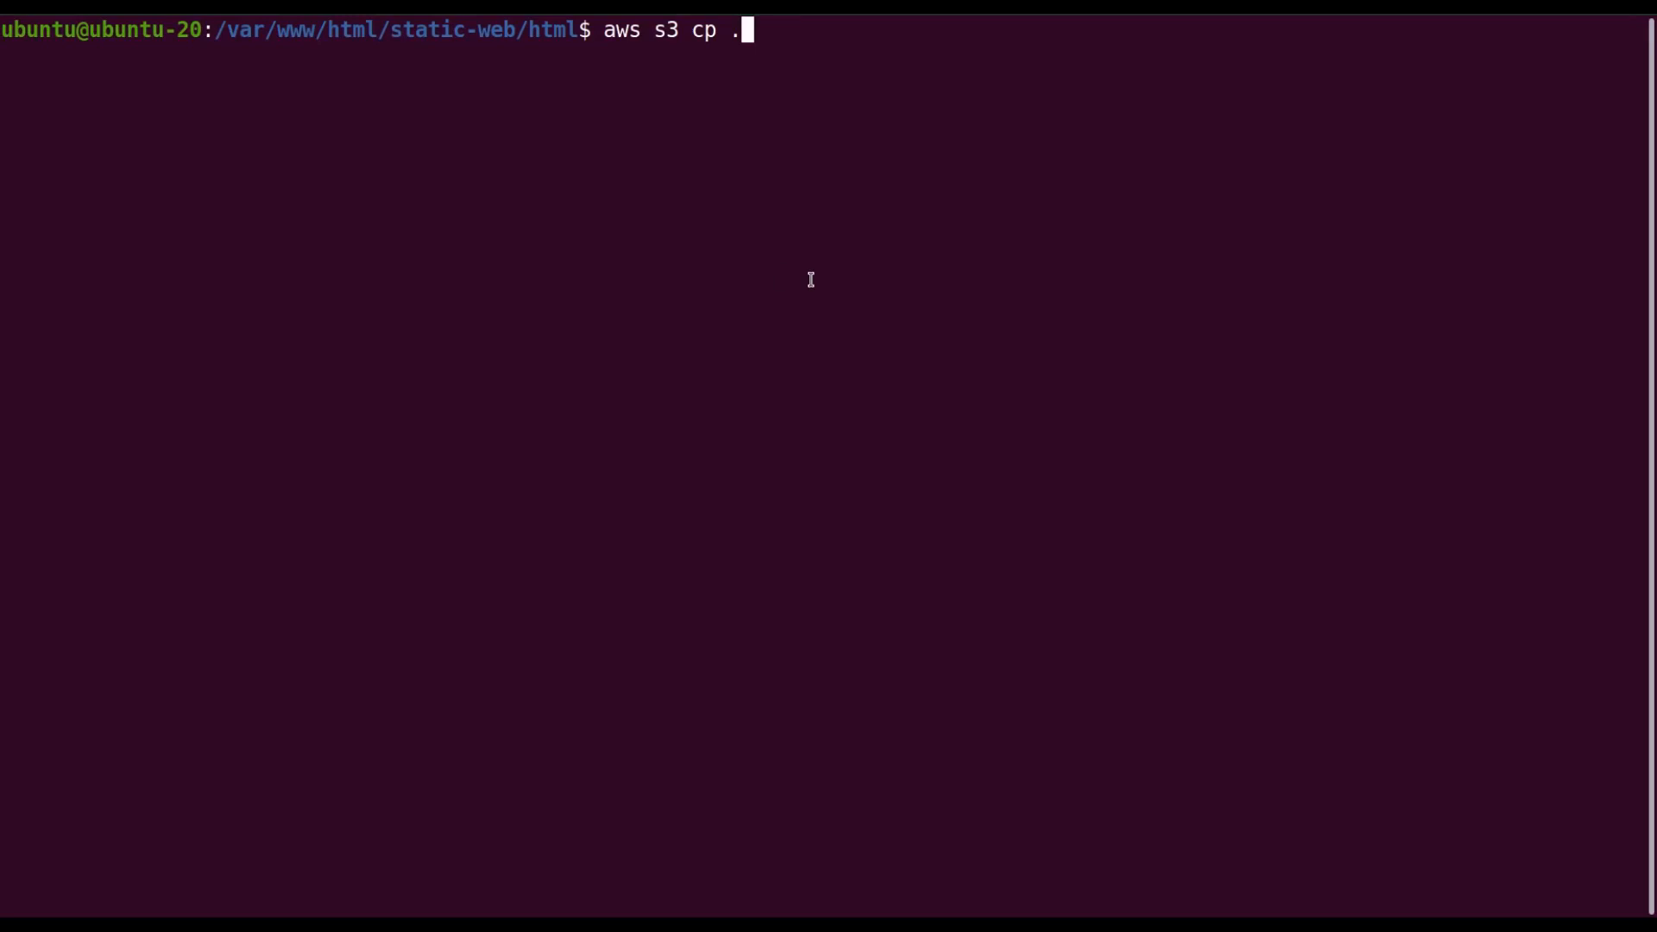
{"action": "key", "text": "alt+Tab"}
{"action": "key", "text": "alt+Tab"}
{"action": "type", "text": "s3:/"}
Copy the bucket name cloudfront-site-2023 from the S3 console and append it with a trailing slash to the copy command's destination
{"action": "key", "text": "alt+Tab"}
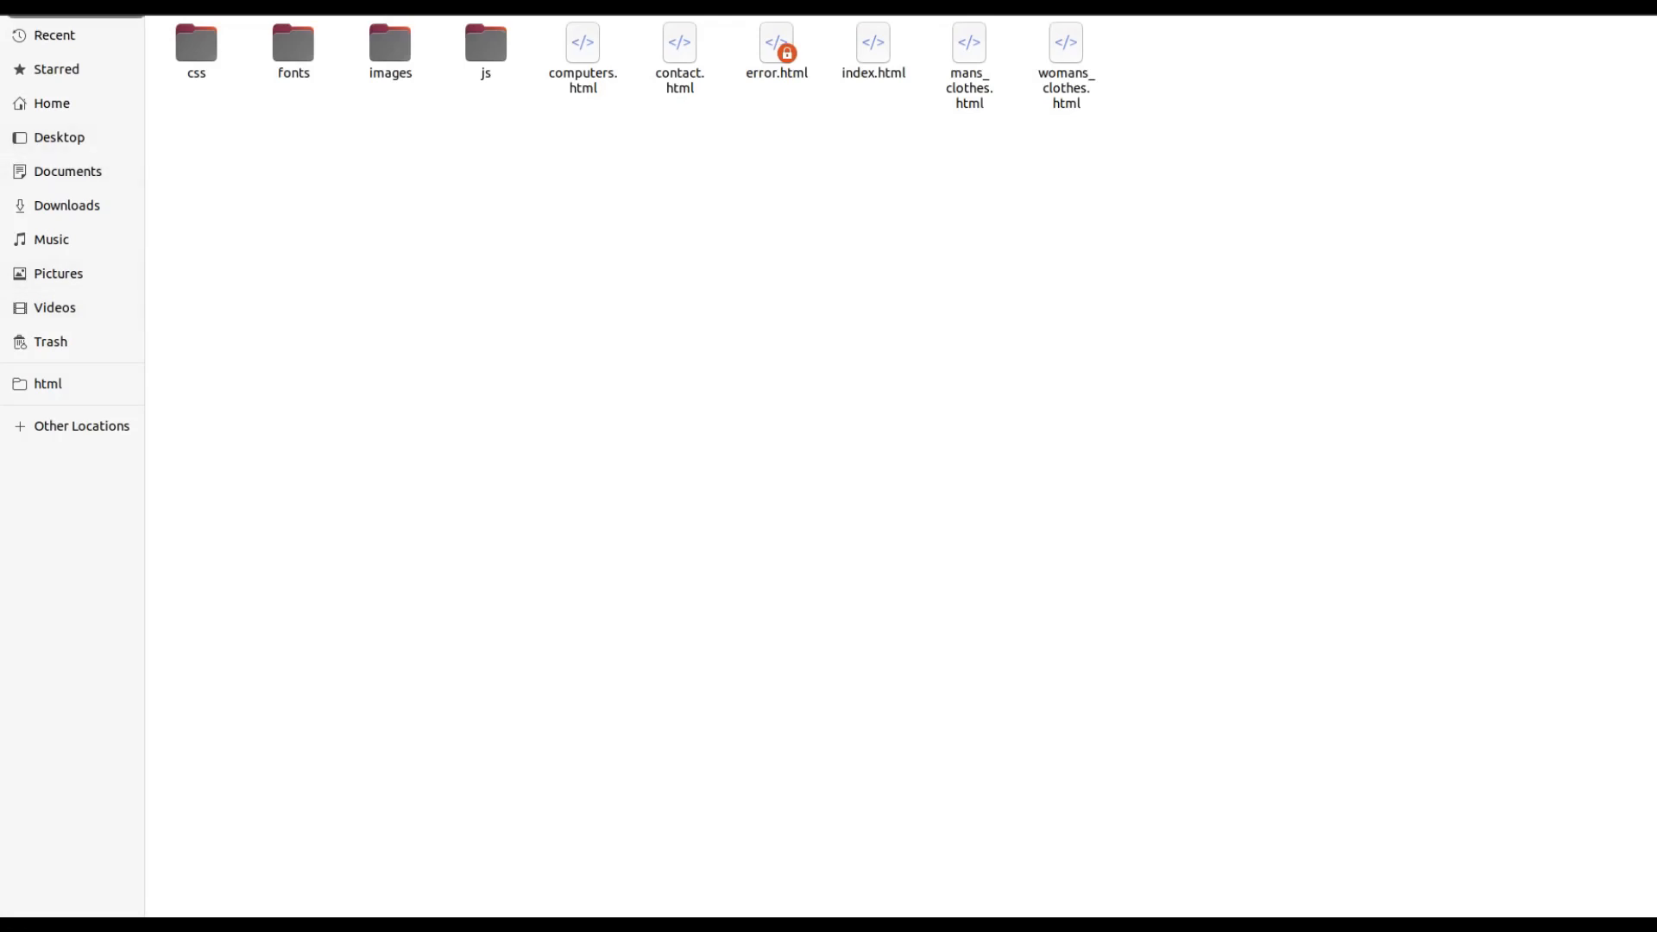
{"action": "key", "text": "alt+Tab"}
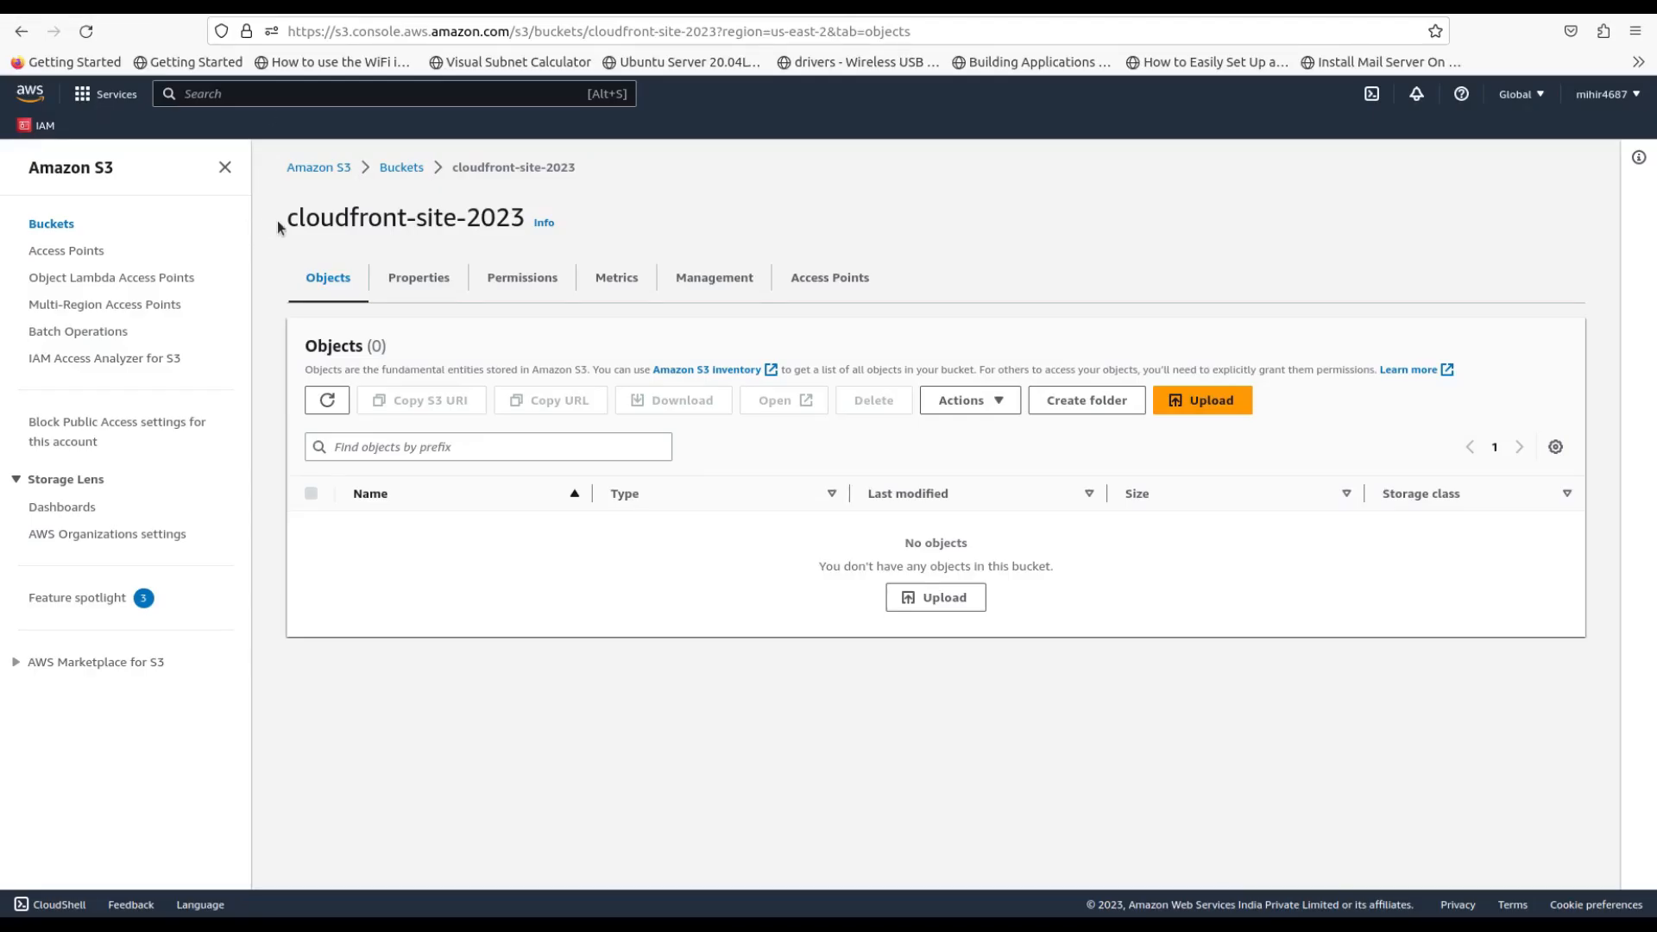
{"action": "left_click_drag", "start_coordinate": [277, 220], "coordinate": [527, 215]}
{"action": "key", "text": "ctrl+c"}
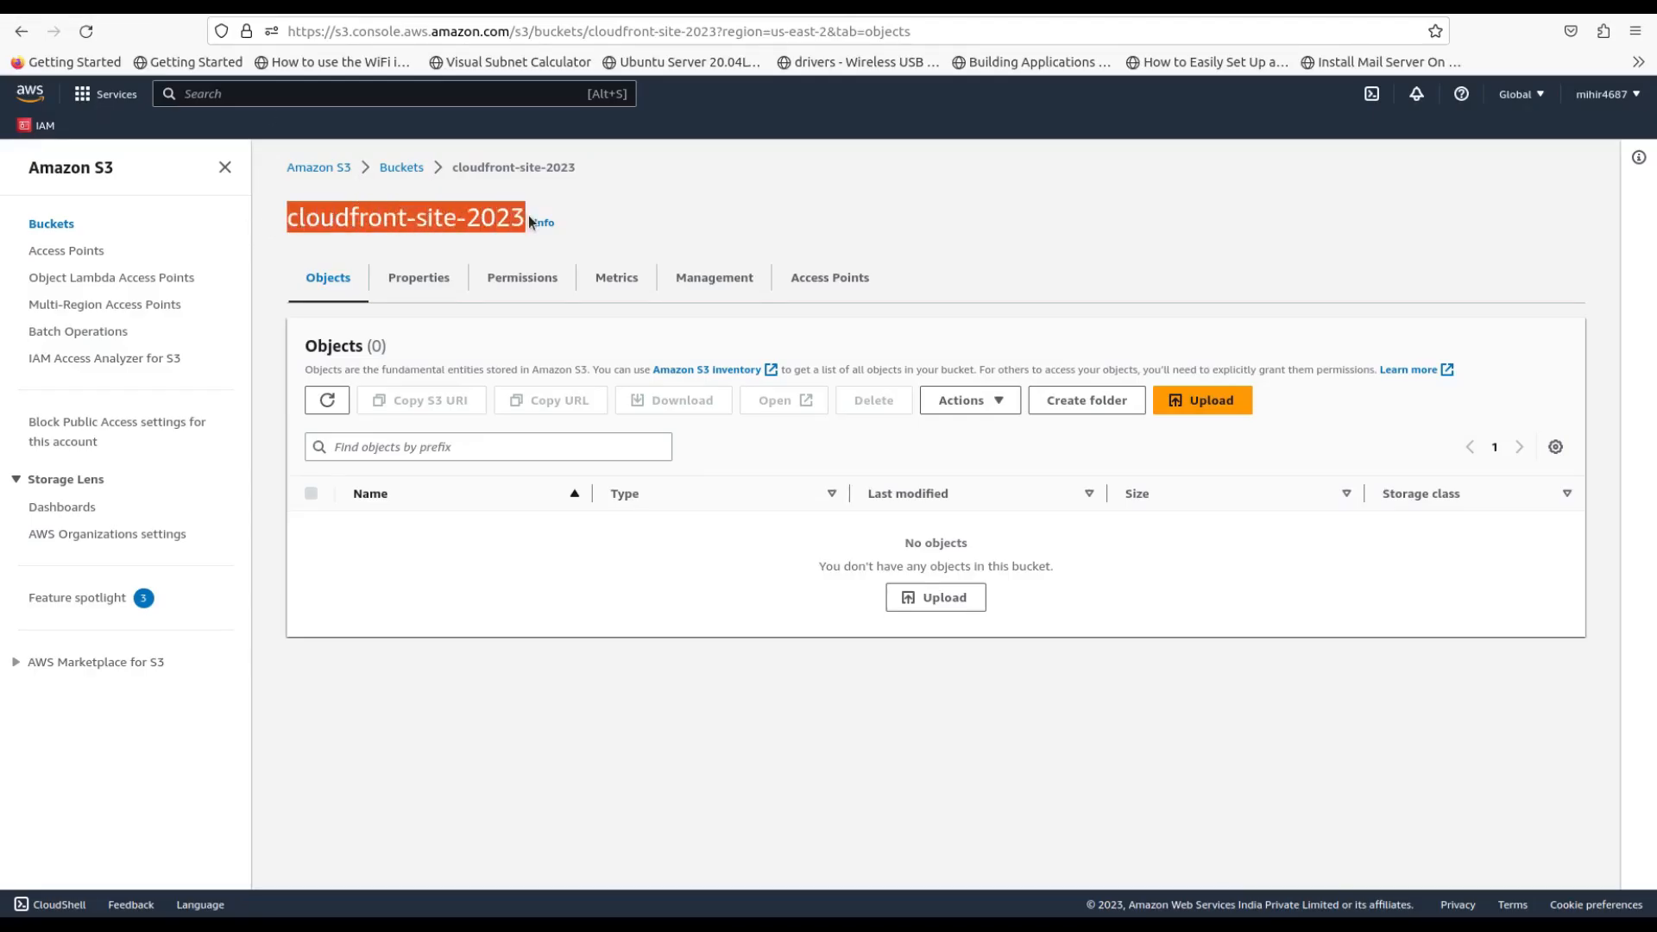
{"action": "key", "text": "alt+Tab"}
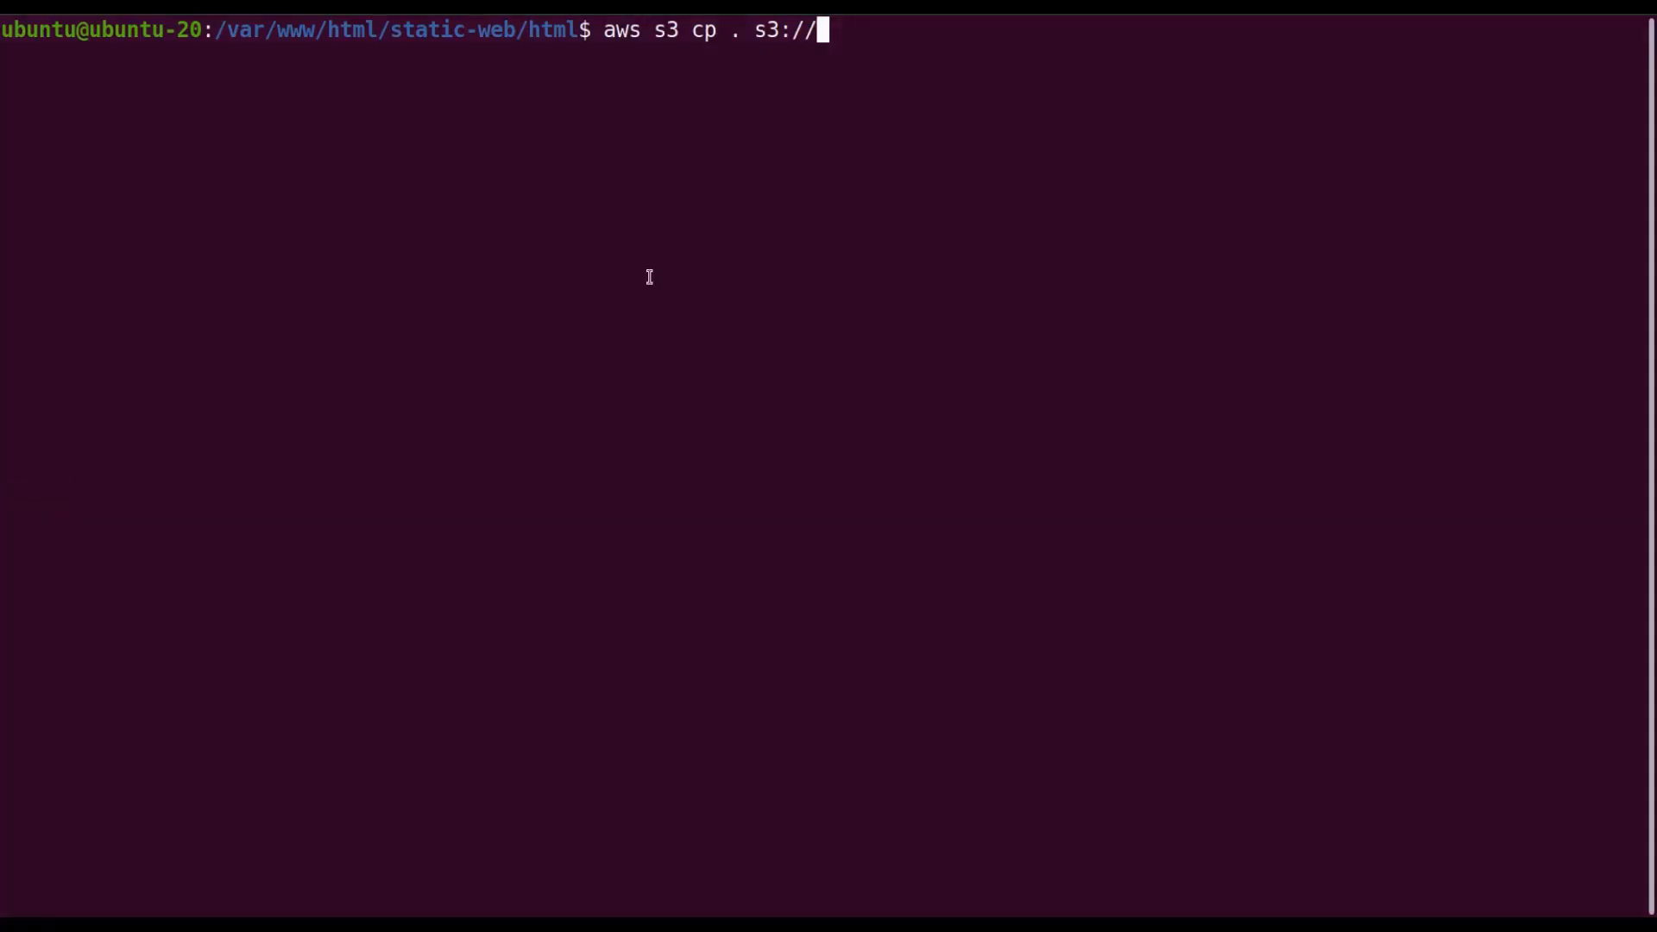
{"action": "key", "text": "ctrl+shift+v"}
{"action": "type", "text": "/"}
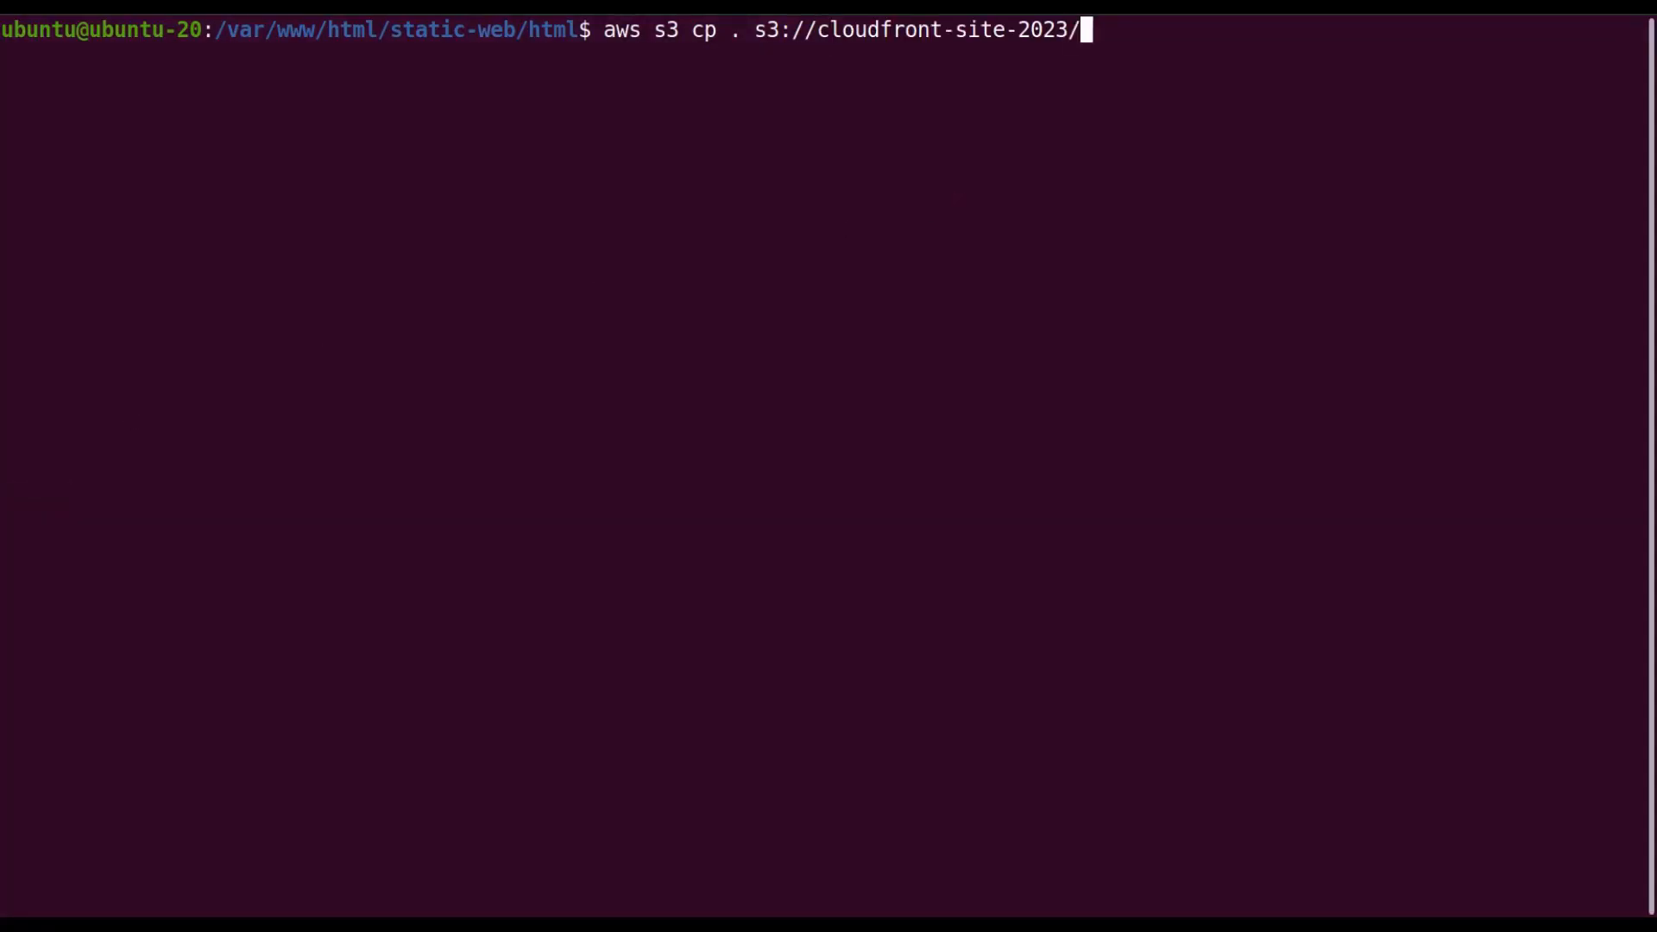
Add the --recursive option to the copy command and run it to upload all website files to the bucket
{"action": "type", "text": " --reci"}
{"action": "key", "text": "BackSpace"}
{"action": "type", "text": "ursic"}
{"action": "key", "text": "BackSpace"}
{"action": "type", "text": "ve"}
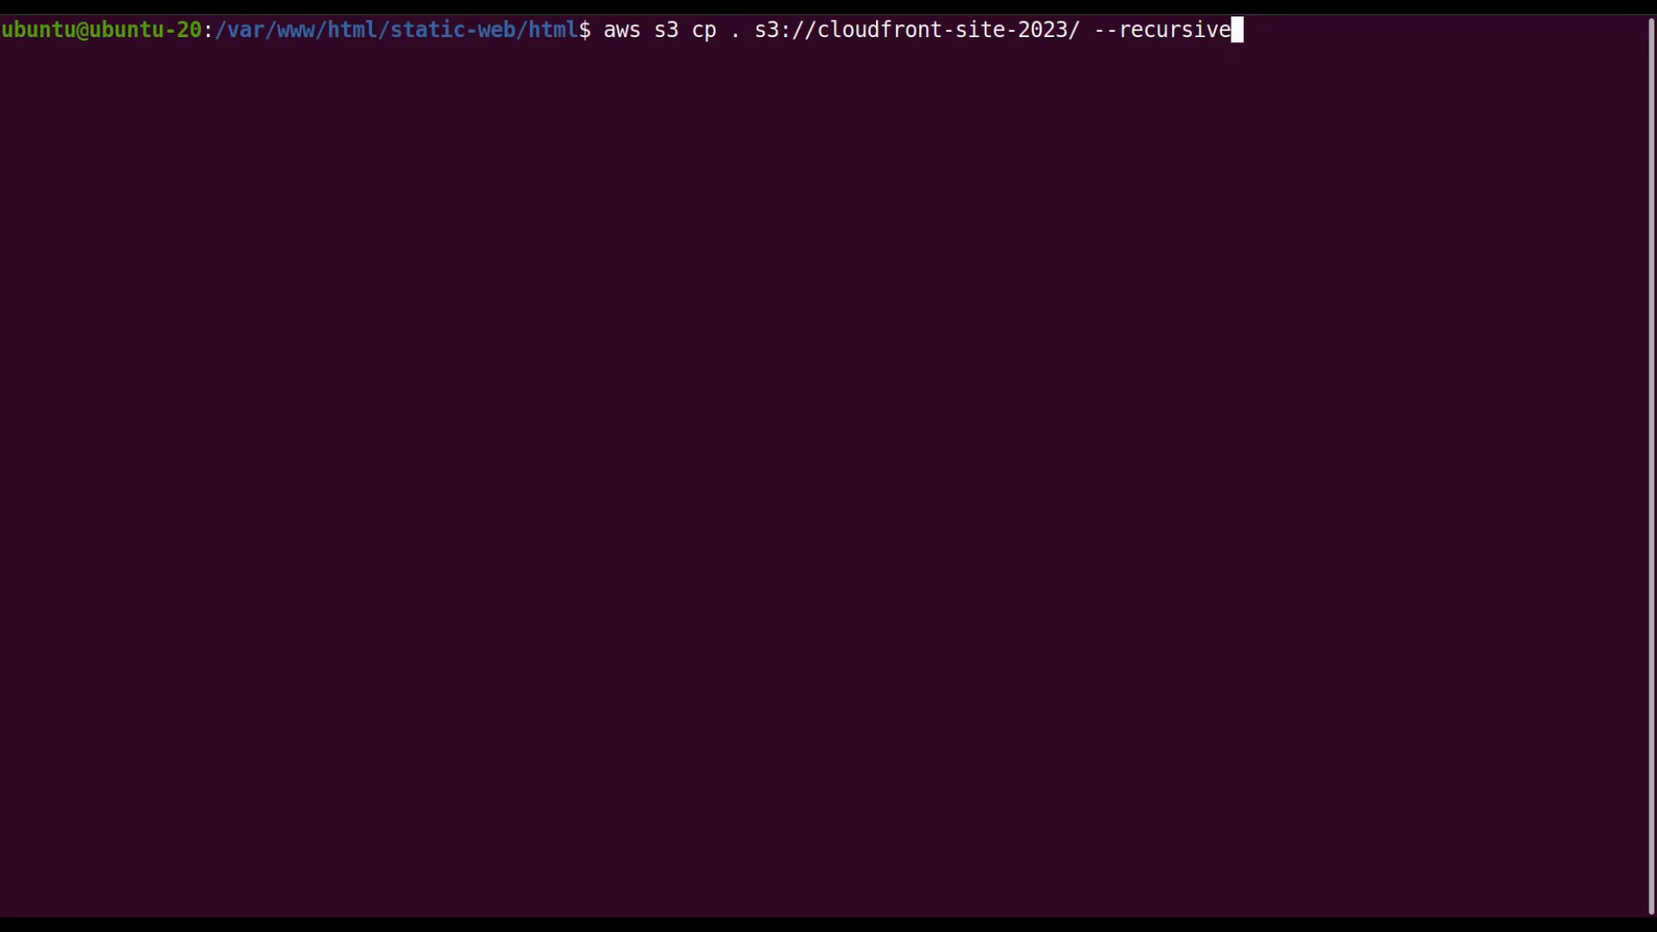
{"action": "key", "text": "Return"}
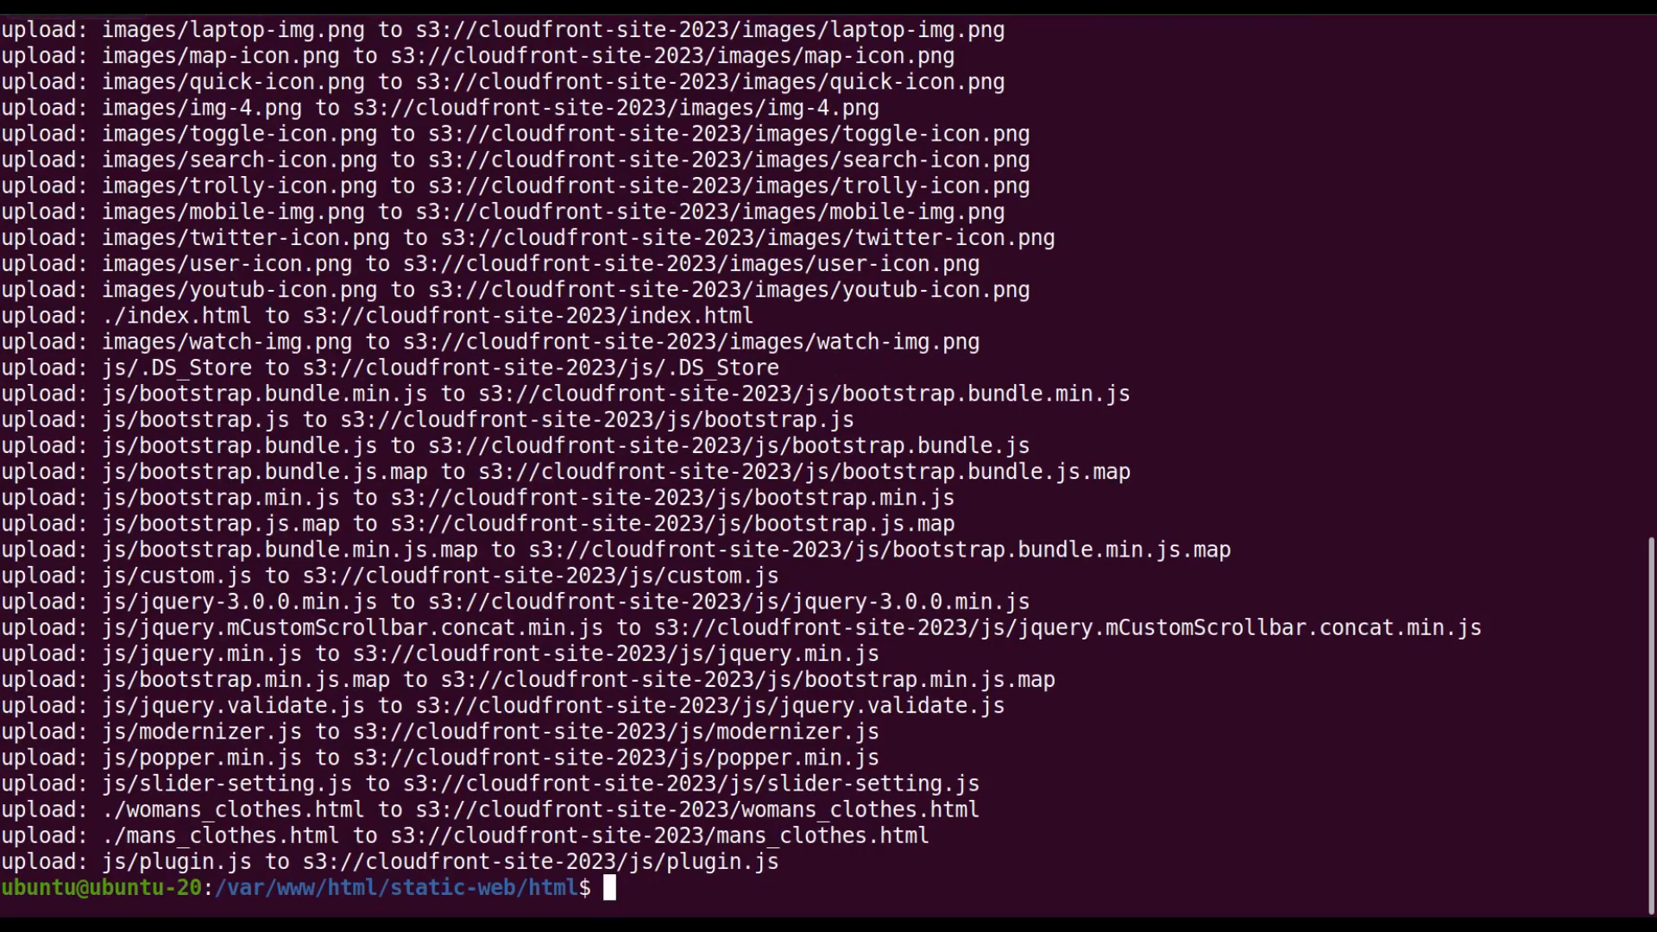
Refresh the bucket's object list, and examine its public access permissions and static website hosting property
{"action": "key", "text": "alt+Tab"}
{"action": "left_click", "coordinate": [326, 400]}
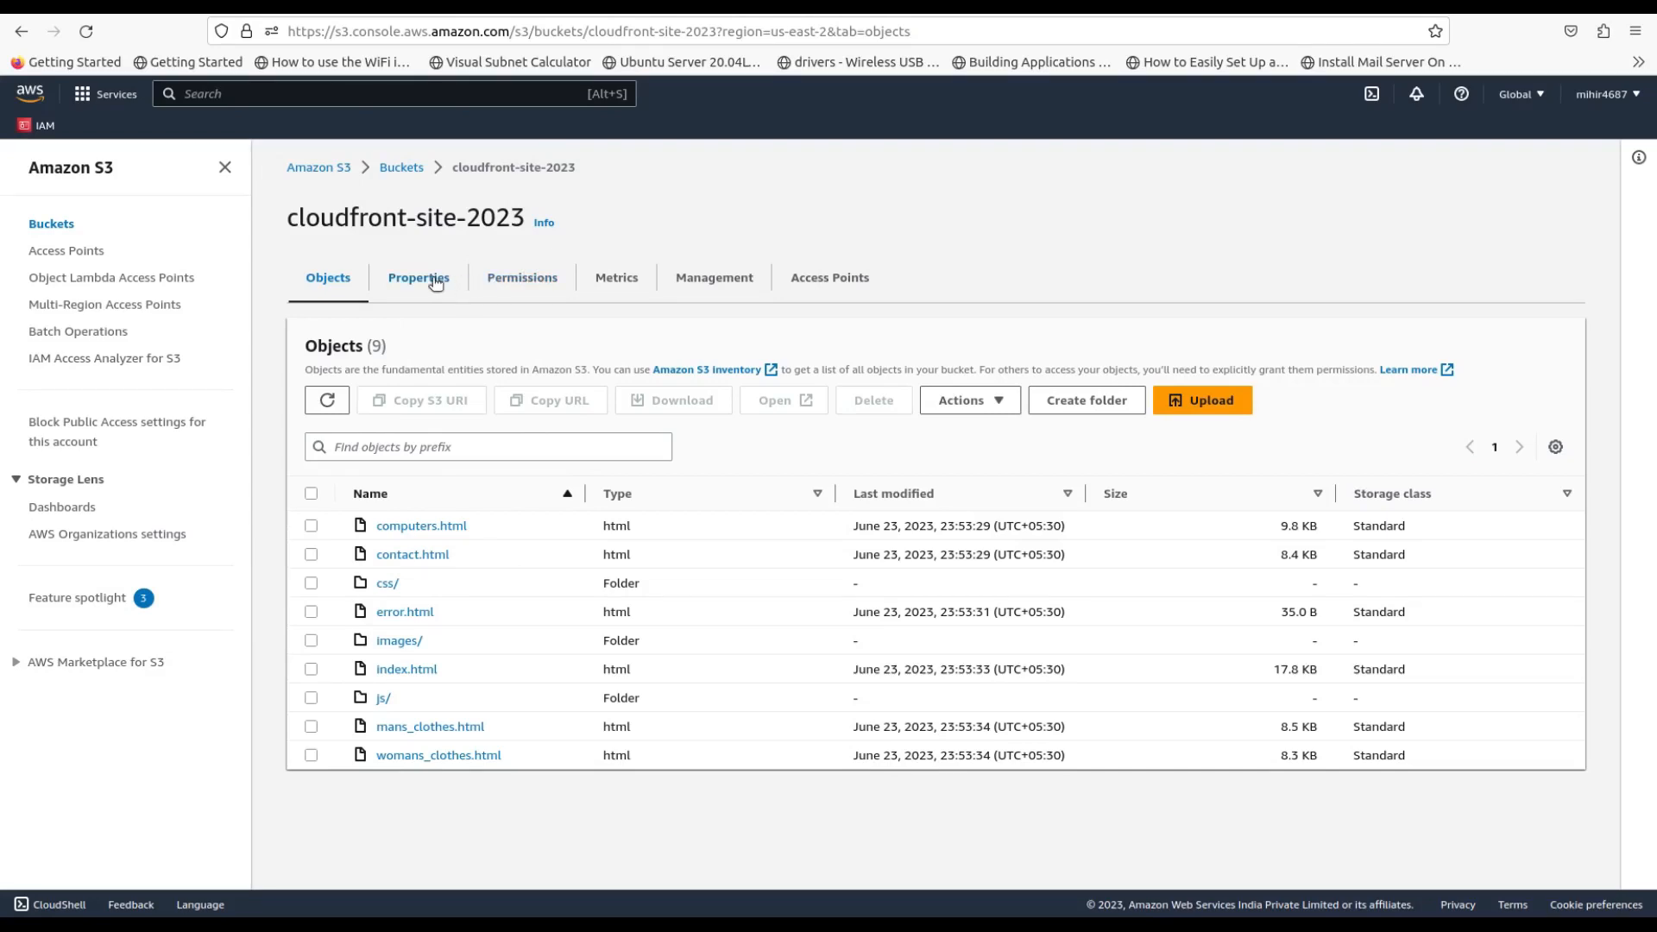
{"action": "left_click", "coordinate": [522, 284]}
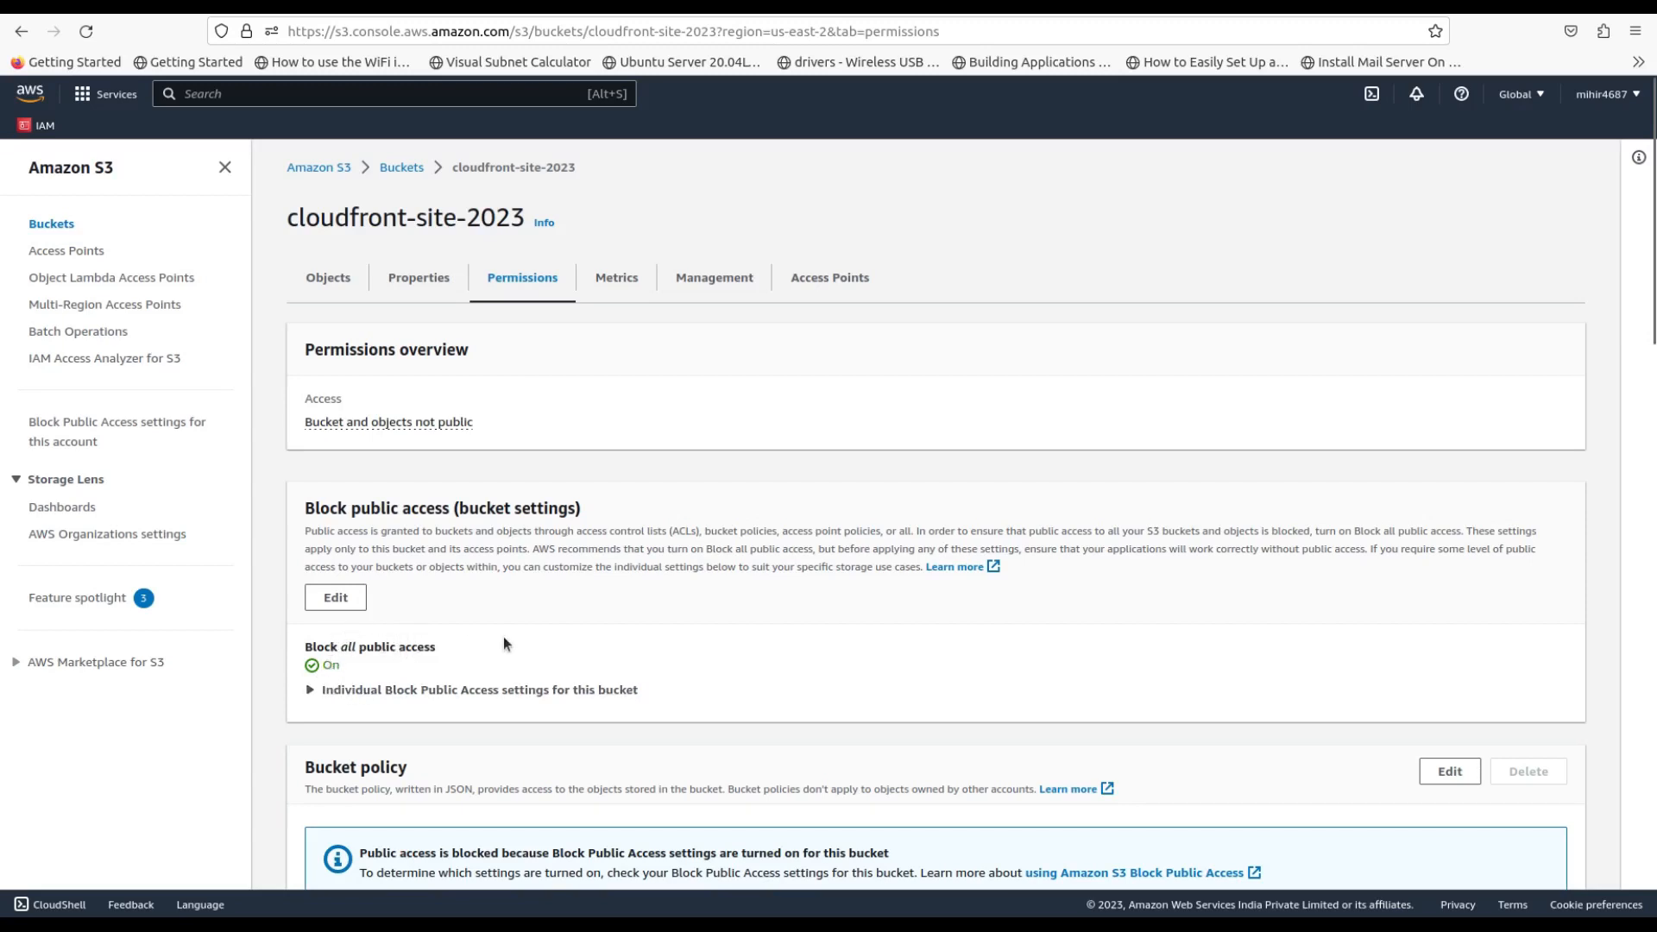
{"action": "scroll", "coordinate": [504, 636], "scroll_direction": "down", "scroll_amount": 4}
{"action": "scroll", "coordinate": [587, 518], "scroll_direction": "up", "scroll_amount": 4}
{"action": "left_click", "coordinate": [452, 278]}
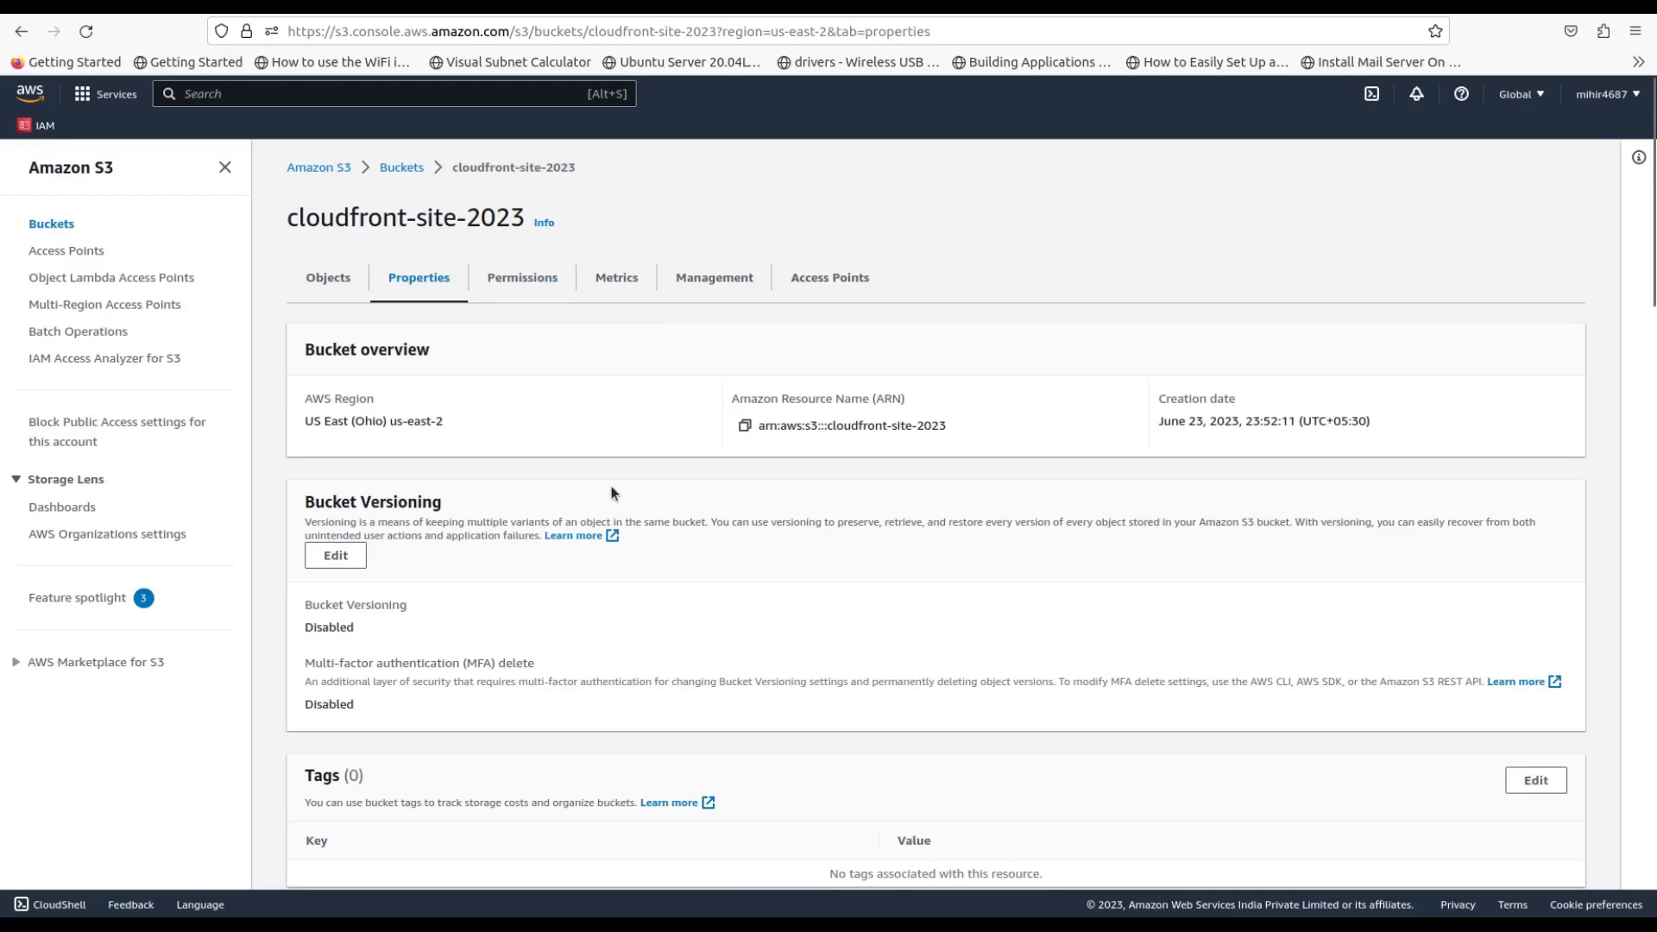
{"action": "scroll", "coordinate": [611, 493], "scroll_direction": "down", "scroll_amount": 15}
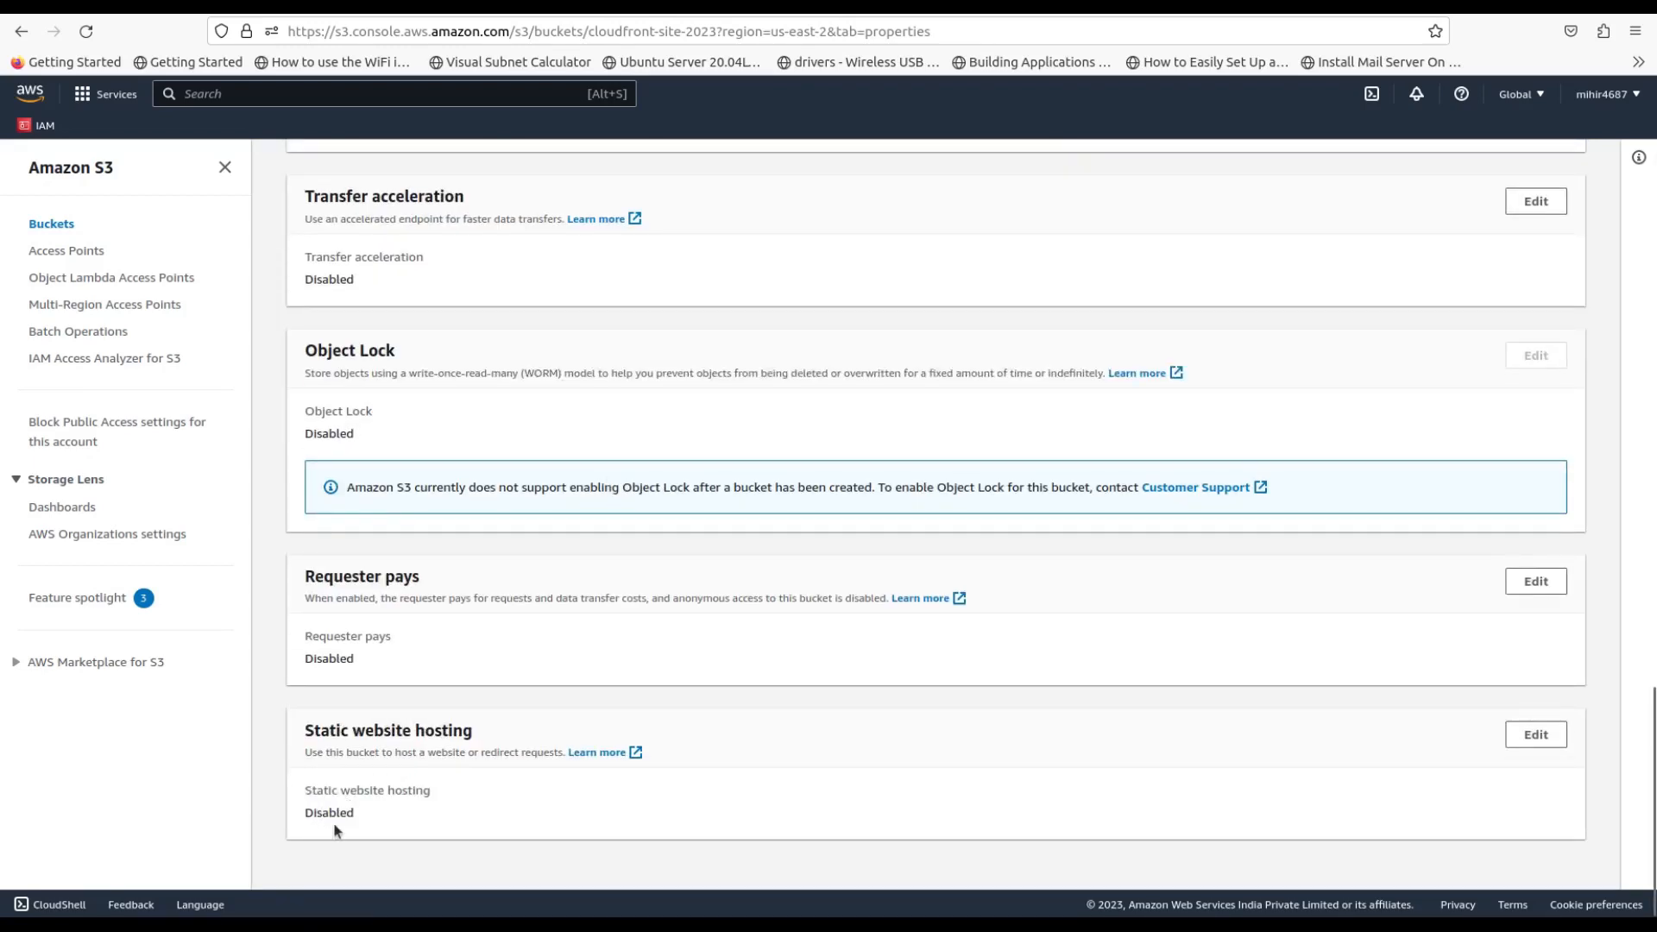
{"action": "scroll", "coordinate": [557, 485], "scroll_direction": "up", "scroll_amount": 15}
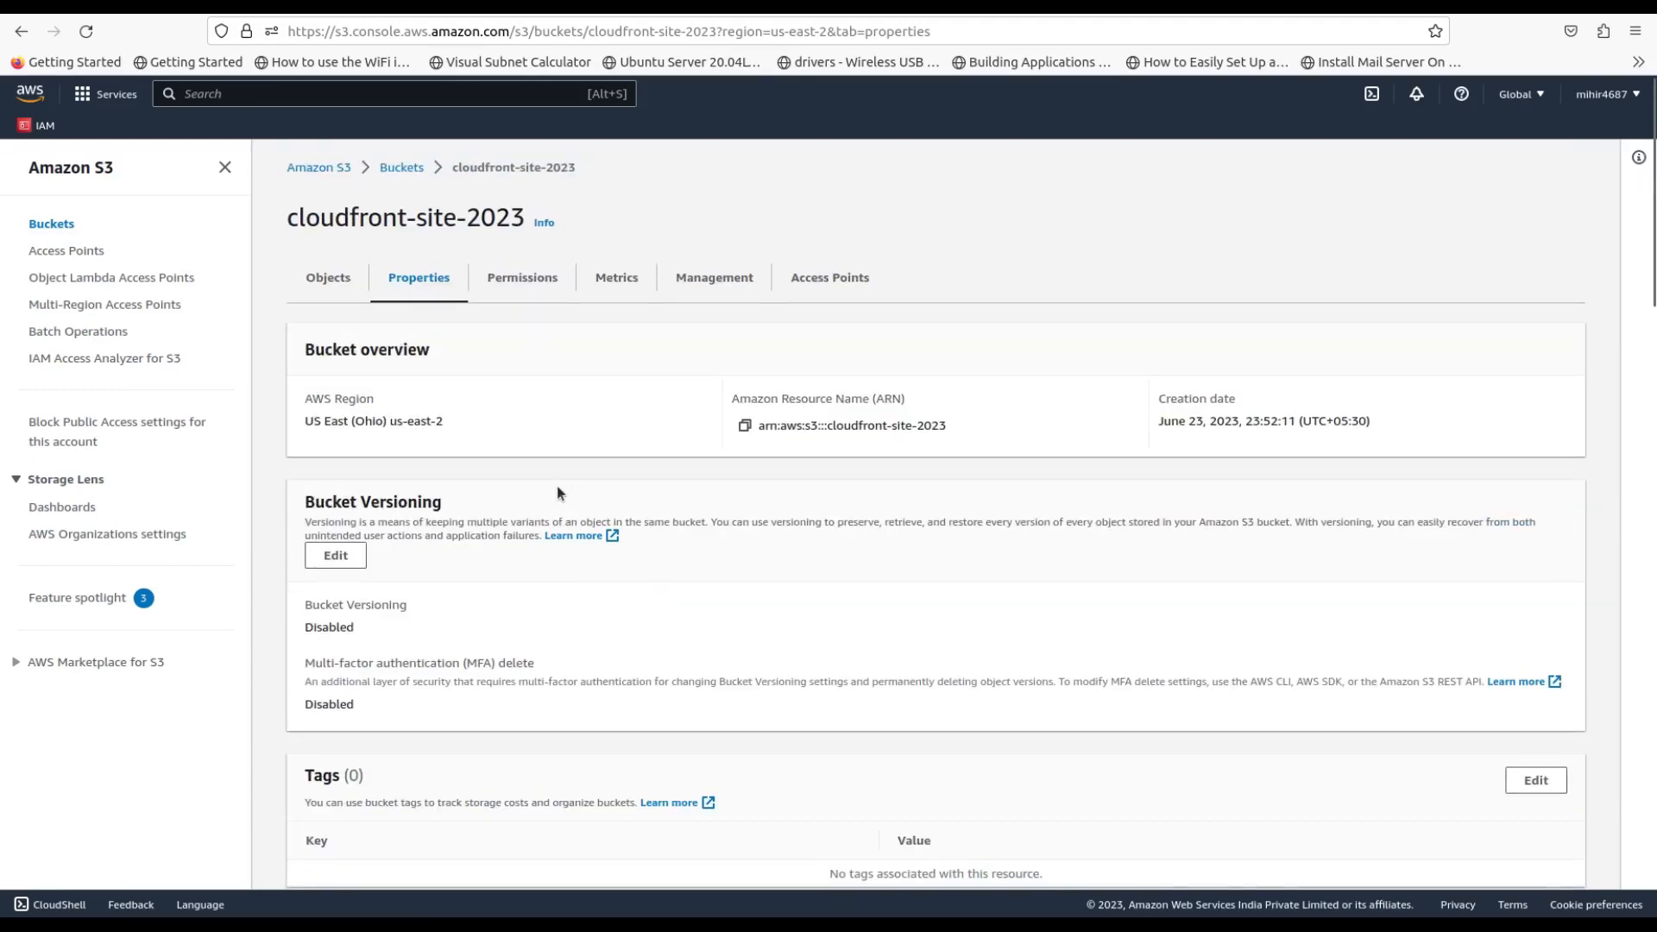
{"action": "left_click", "coordinate": [328, 277]}
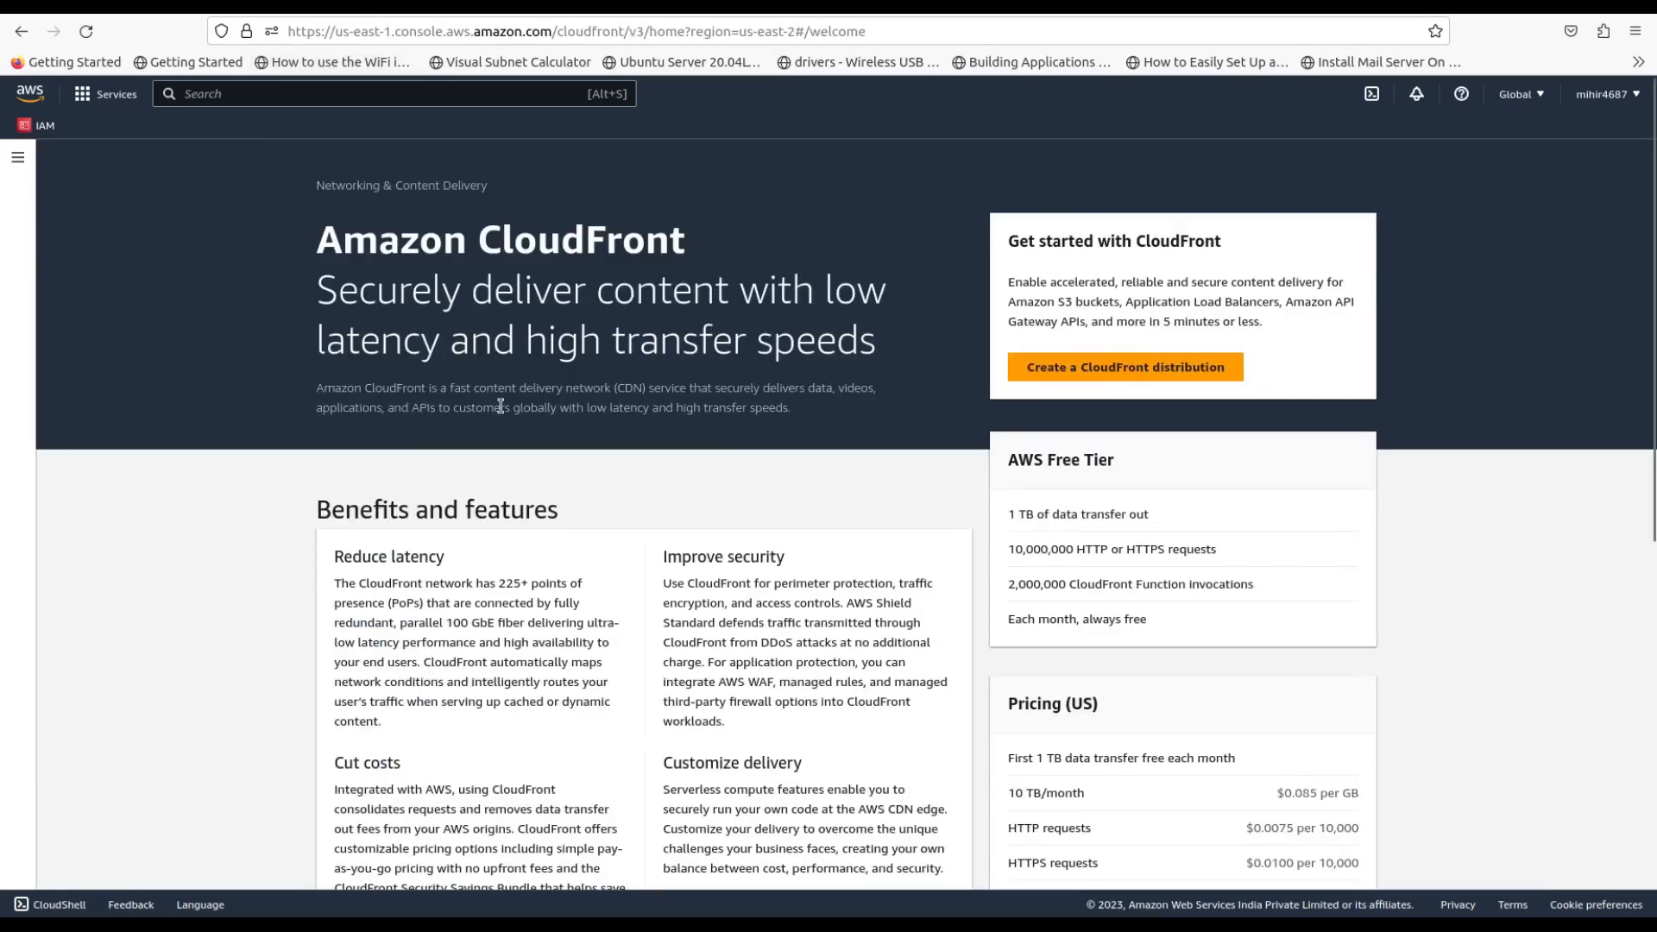
Start creating a CloudFront distribution with the cloudfront-site-2023 S3 bucket as its origin domain
{"action": "left_click", "coordinate": [1142, 369]}
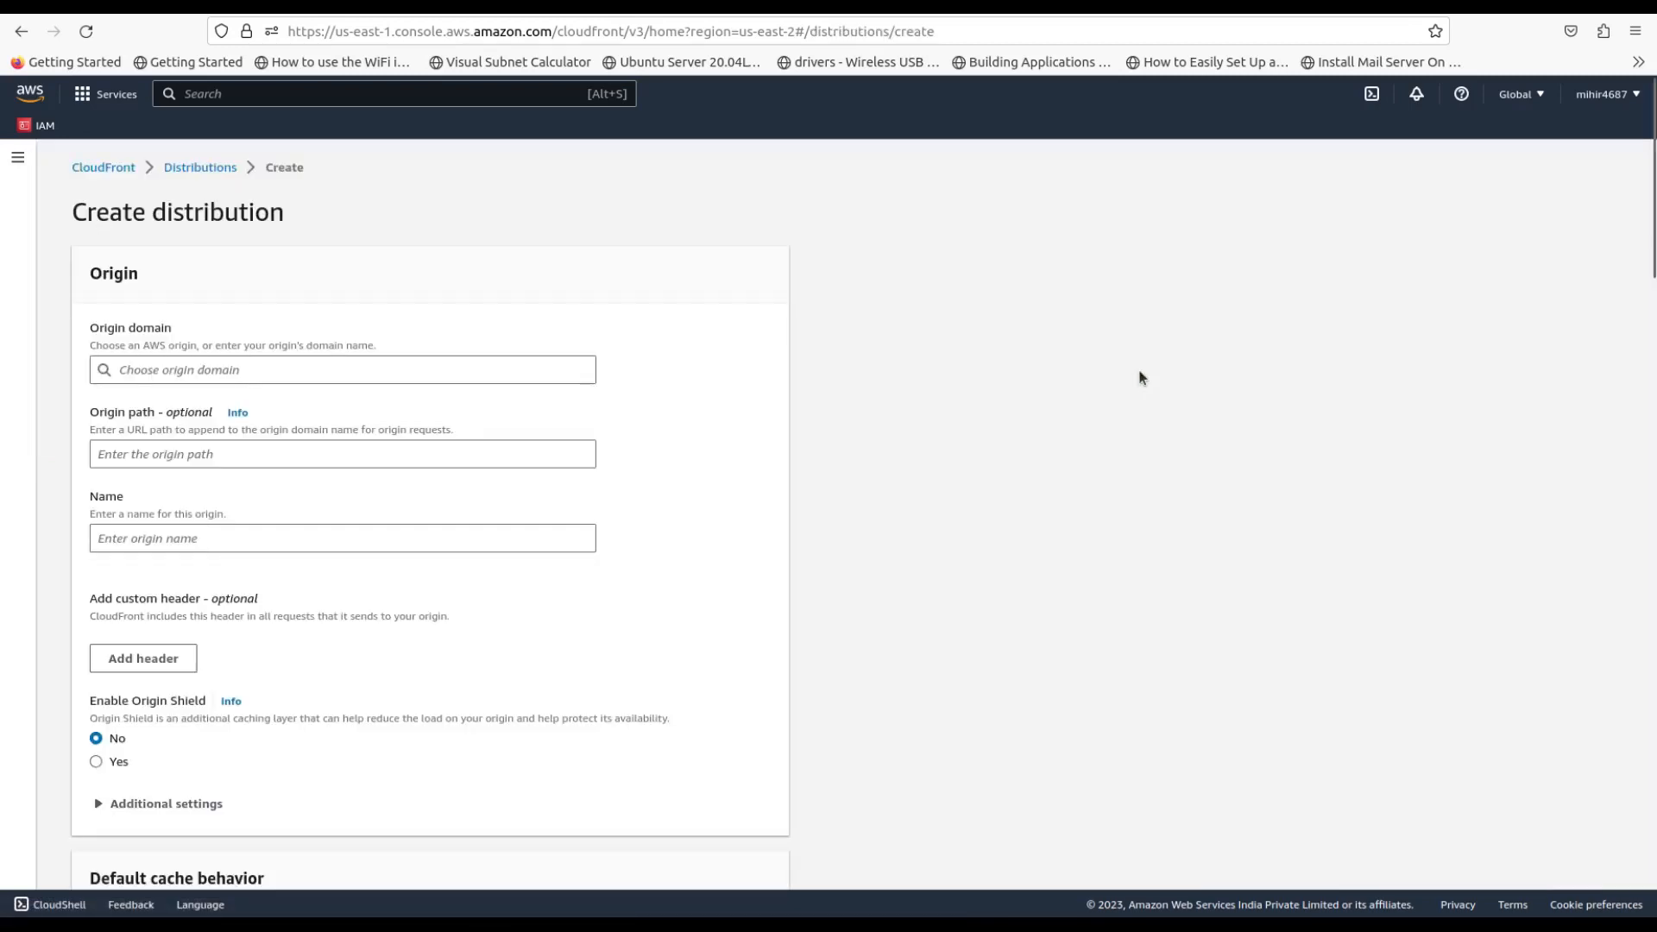
{"action": "left_click", "coordinate": [278, 373]}
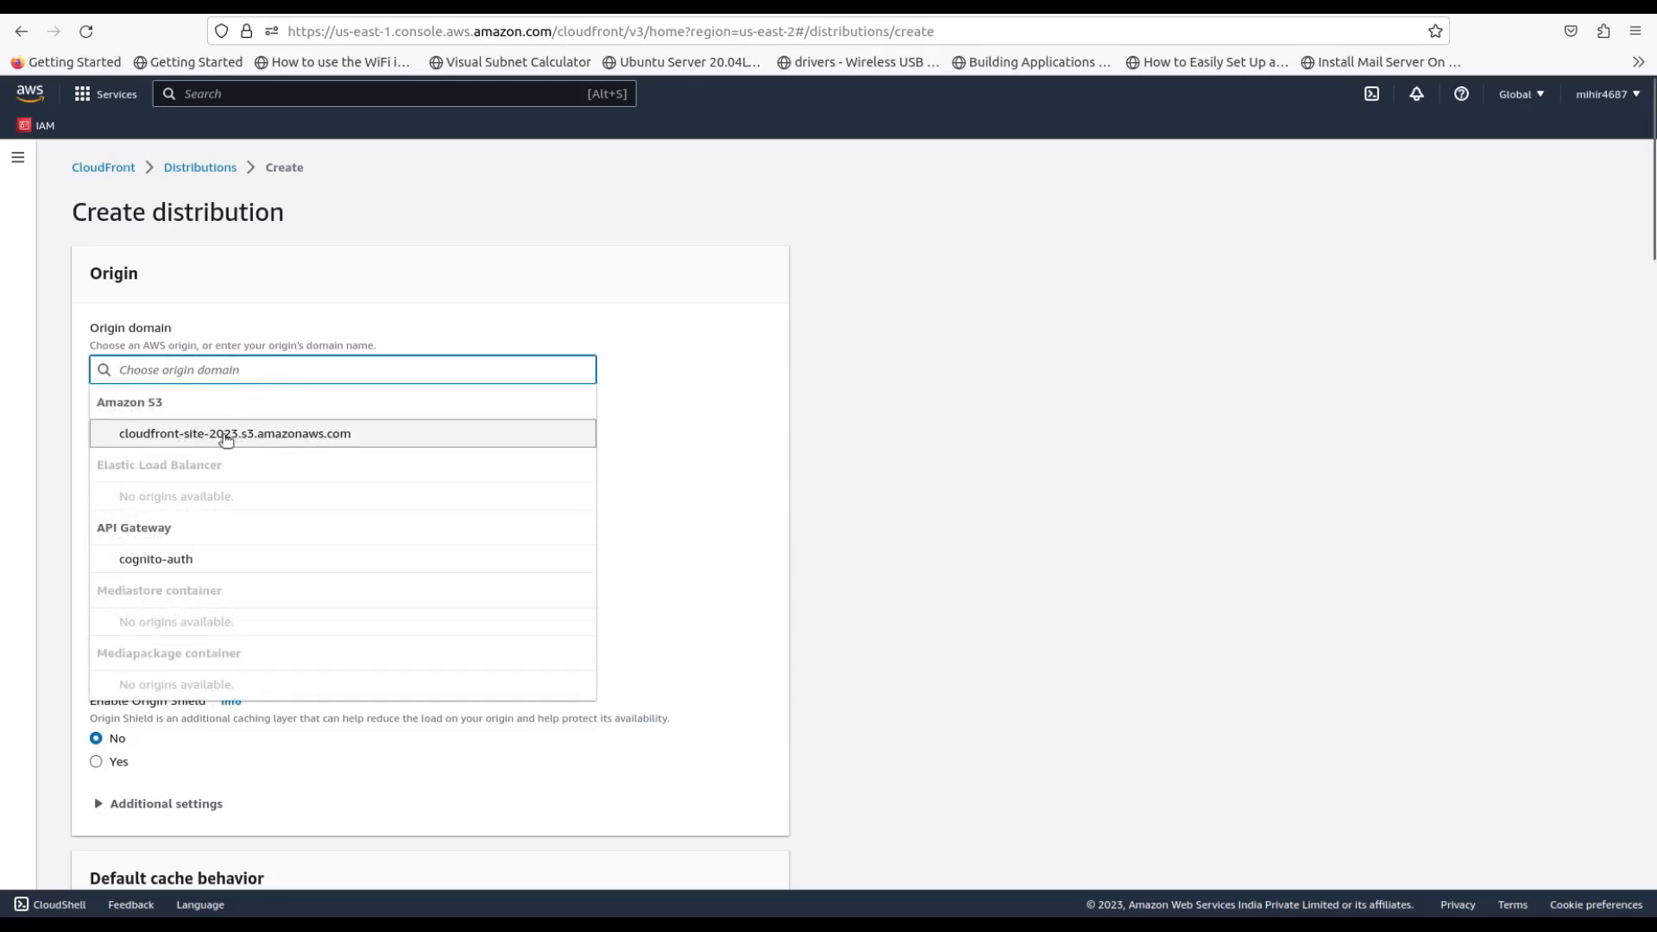
{"action": "left_click", "coordinate": [282, 433]}
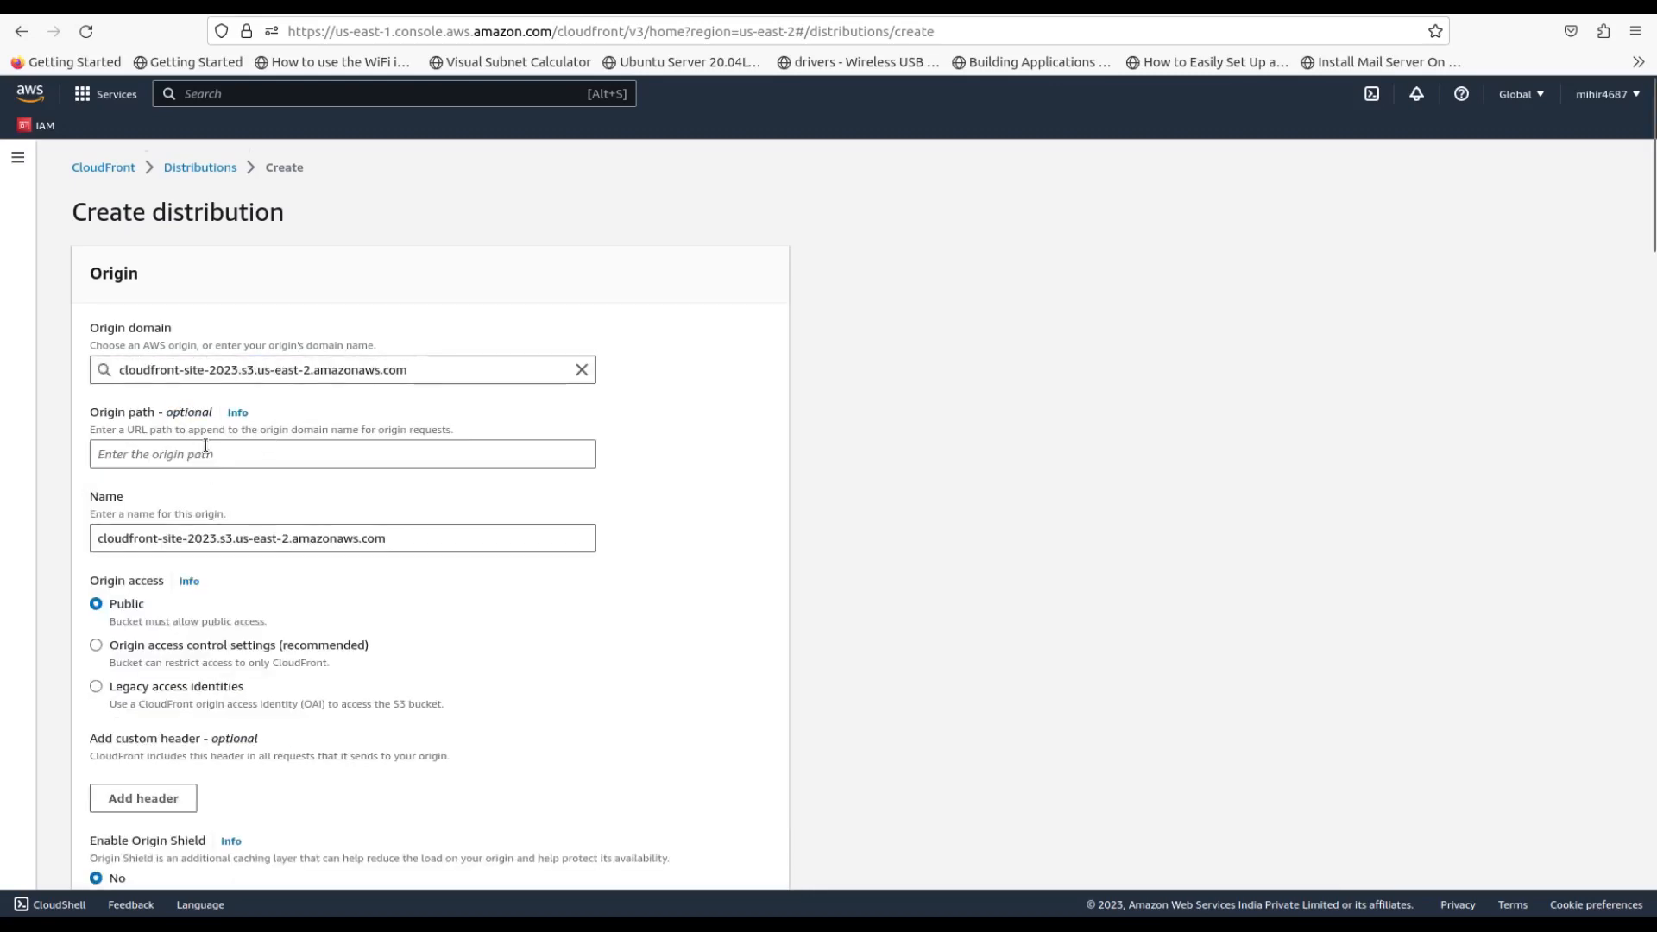
Set the origin access to "Origin access control settings (recommended)"
{"action": "scroll", "coordinate": [205, 445], "scroll_direction": "down", "scroll_amount": 2}
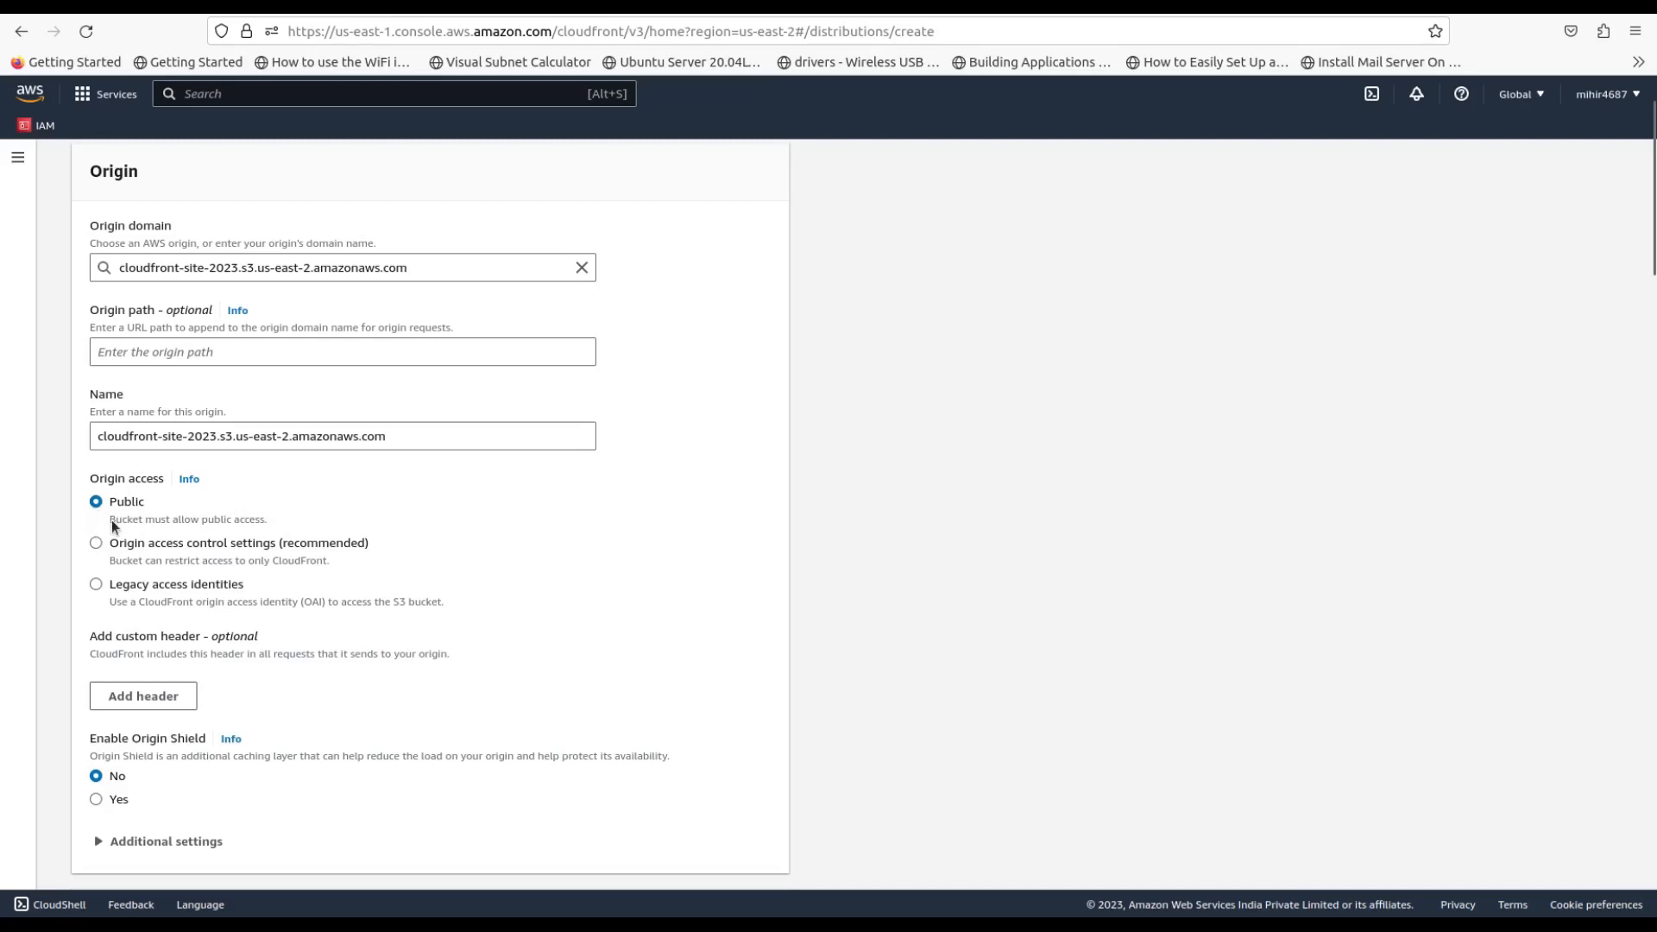
{"action": "left_click_drag", "start_coordinate": [109, 519], "coordinate": [251, 521]}
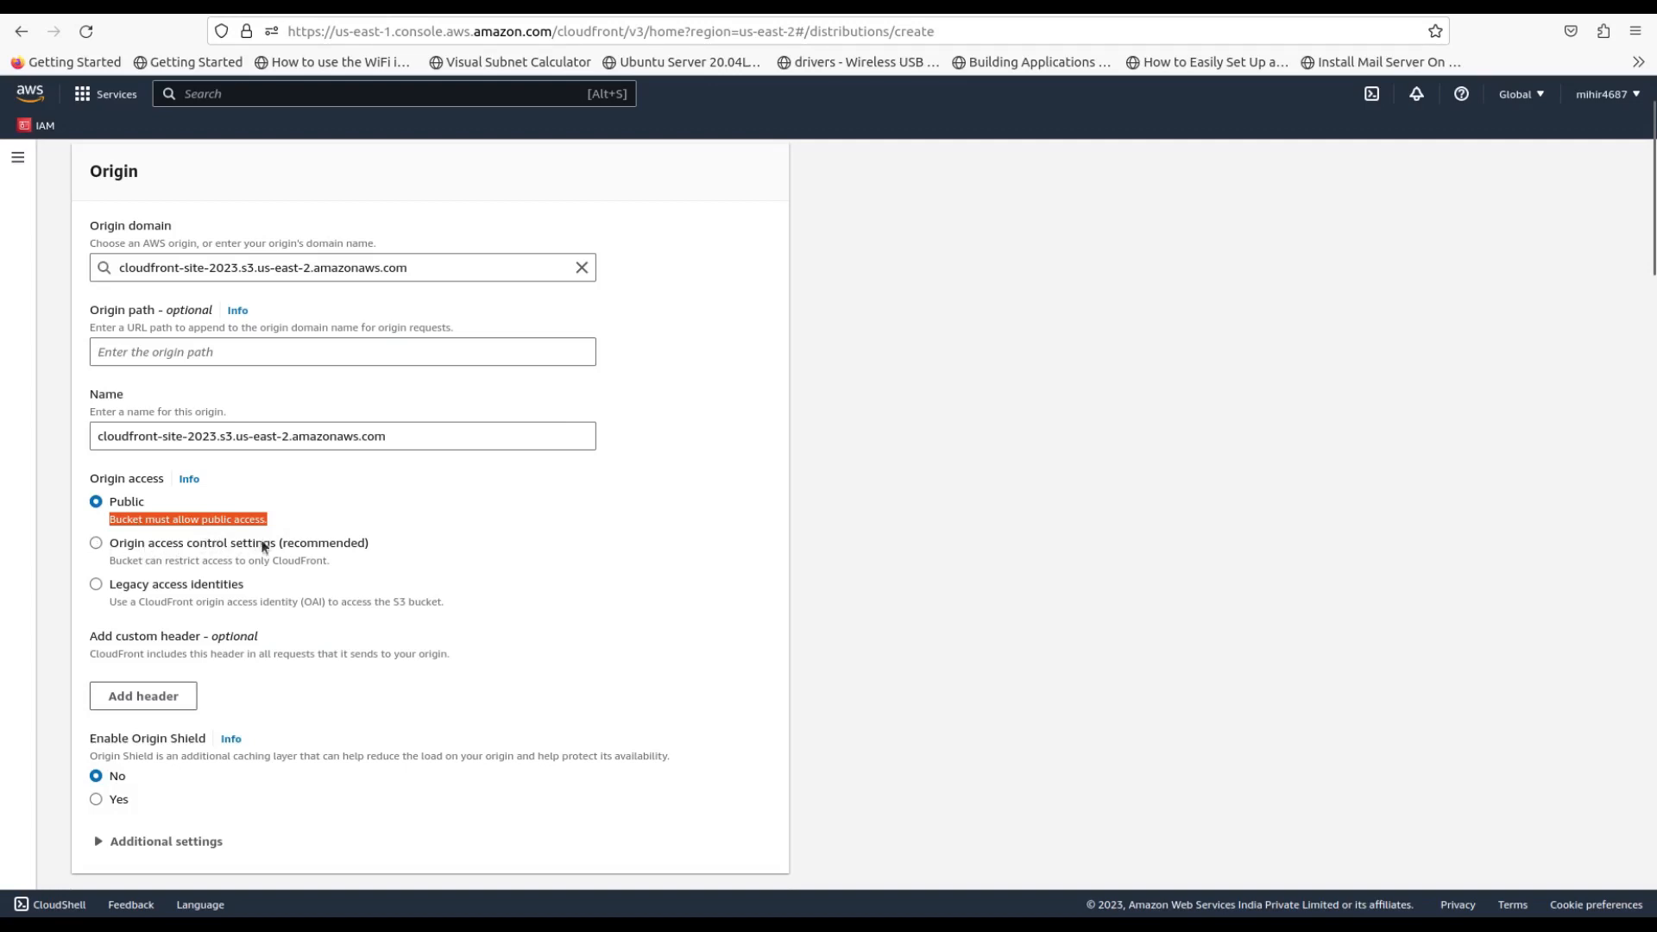
{"action": "left_click", "coordinate": [94, 540]}
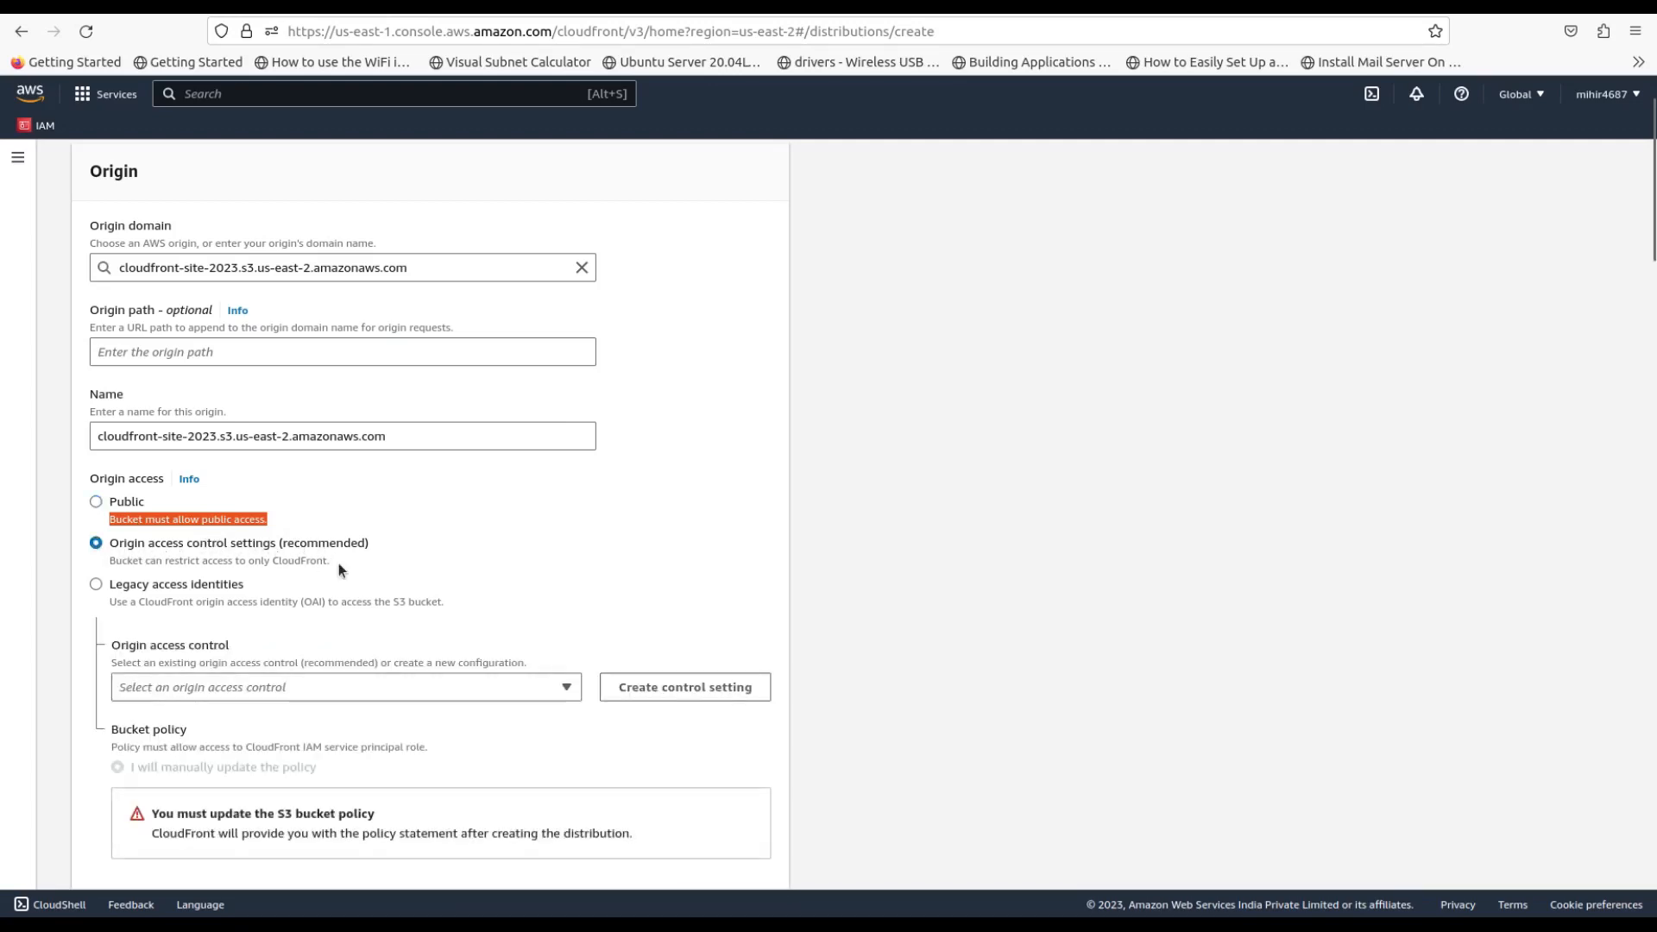
Create an origin access control setting for the bucket with the default name, signed requests and origin type S3
{"action": "scroll", "coordinate": [338, 563], "scroll_direction": "down", "scroll_amount": 3}
{"action": "left_click", "coordinate": [522, 380]}
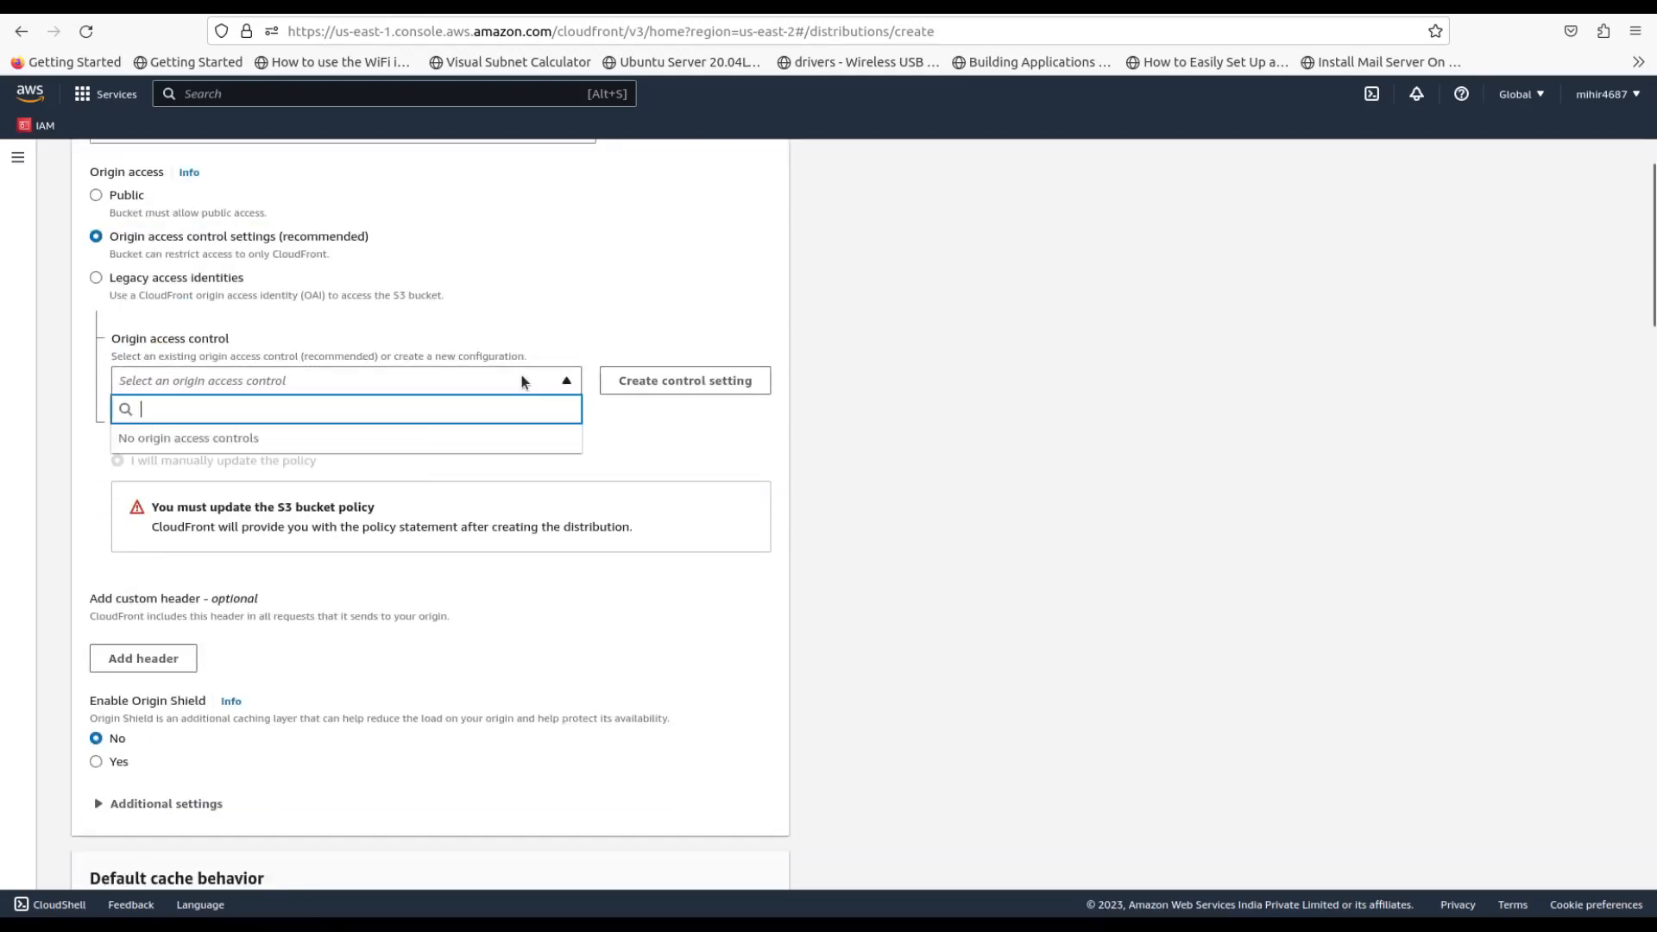
{"action": "left_click", "coordinate": [704, 434]}
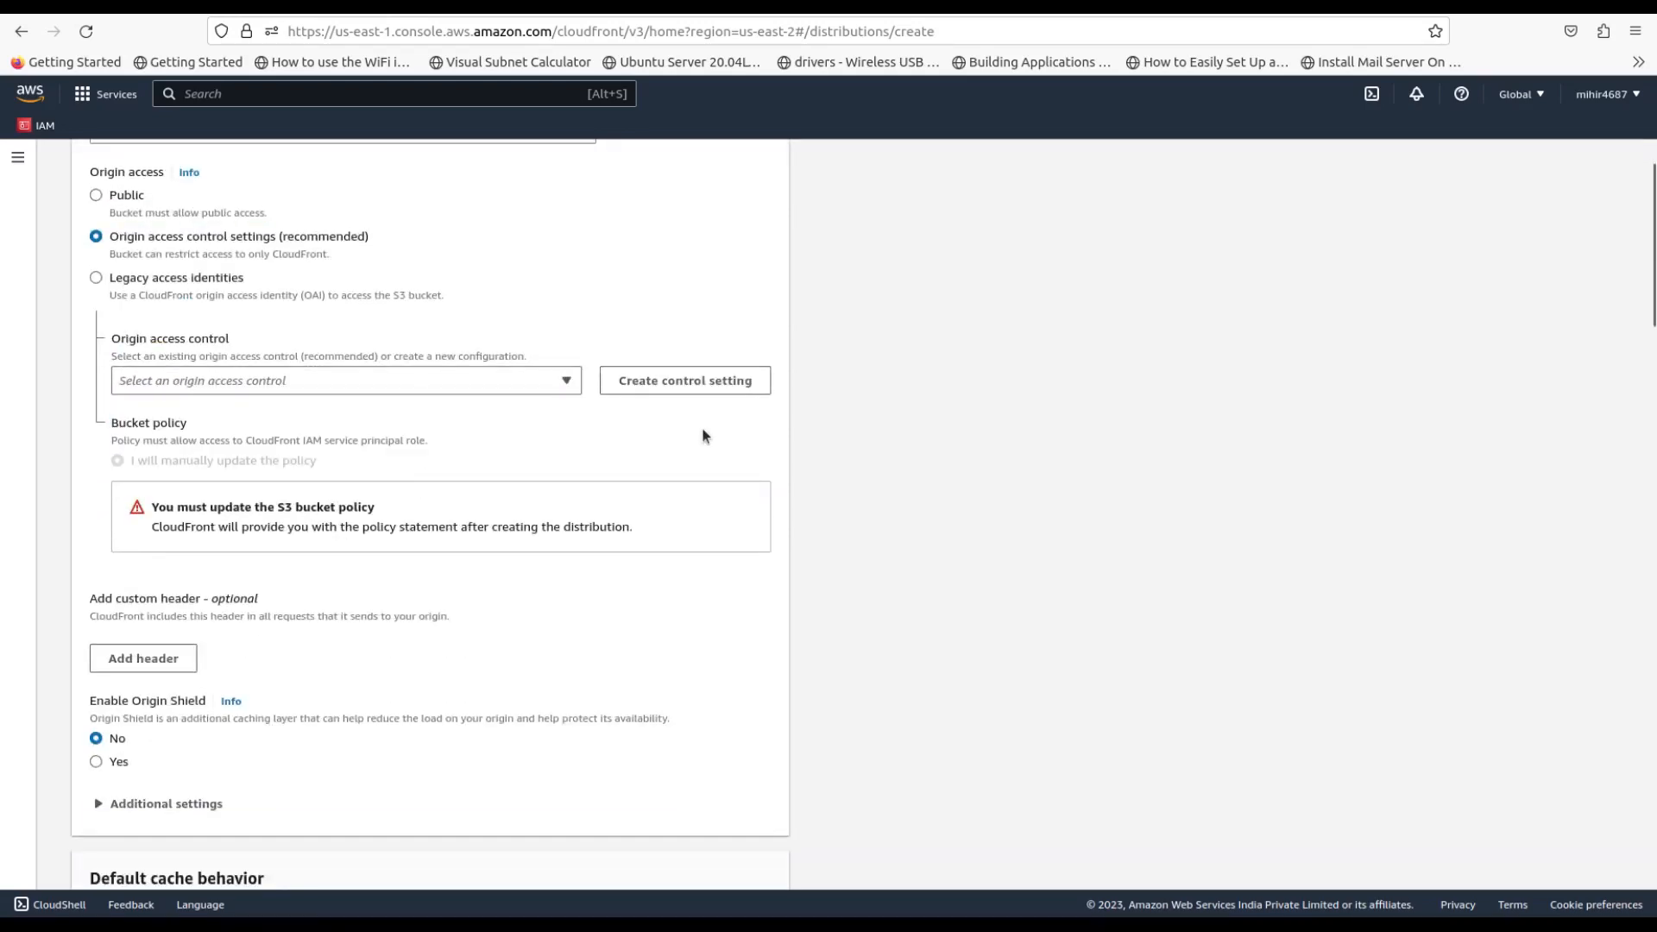
{"action": "left_click", "coordinate": [684, 384]}
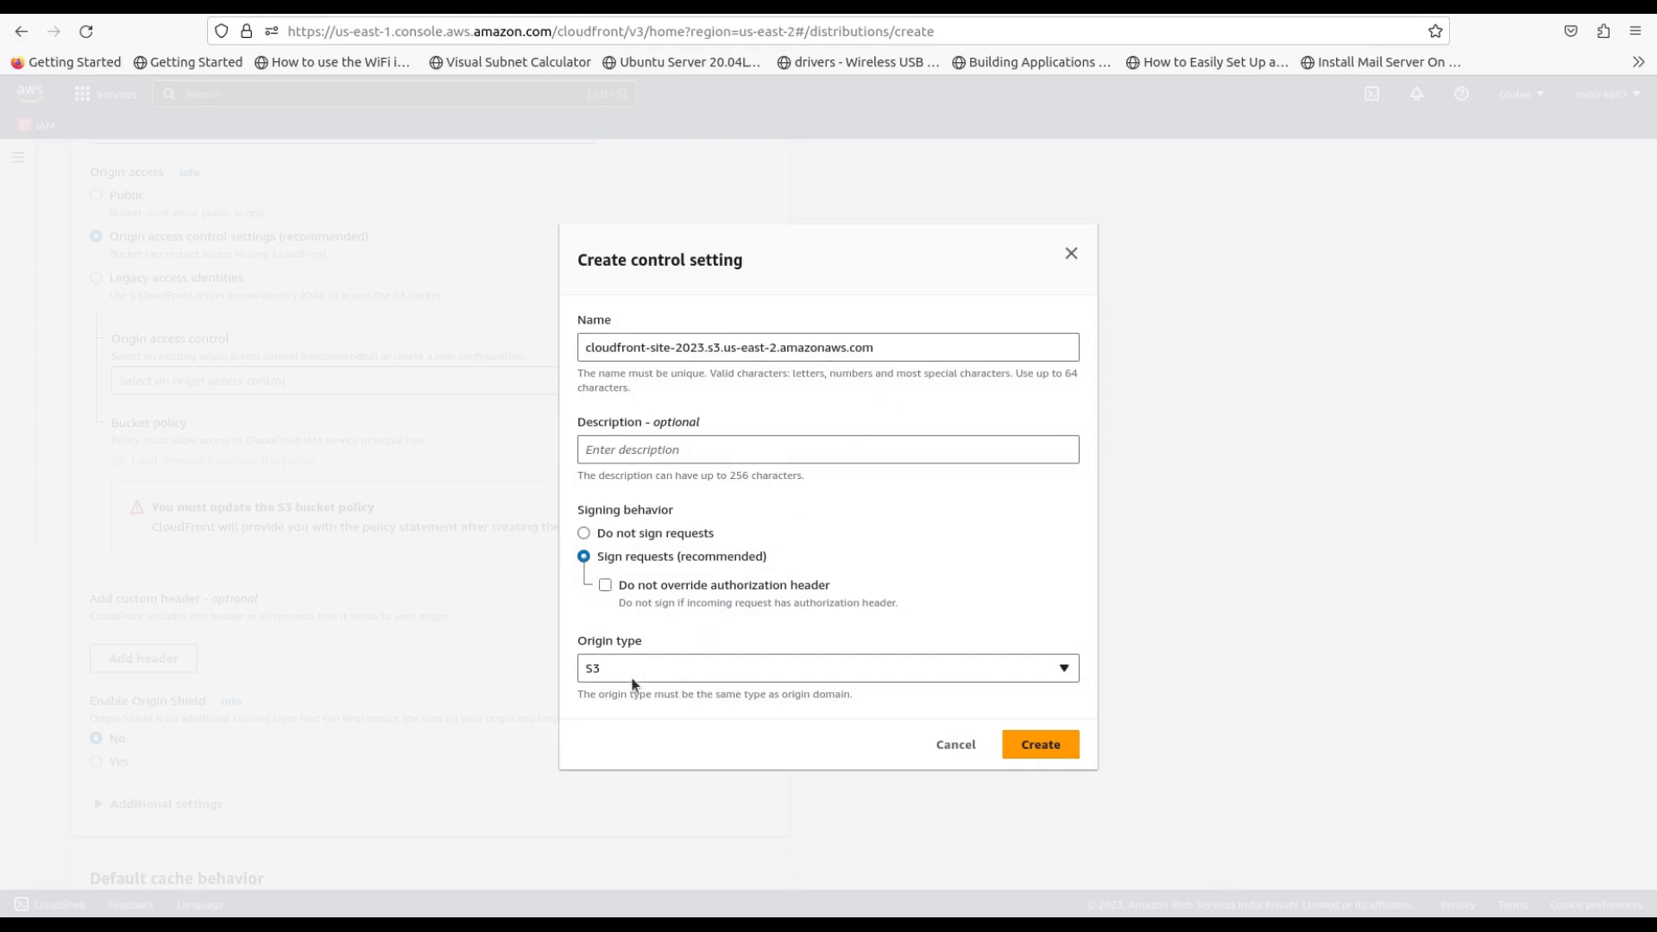
{"action": "left_click", "coordinate": [1029, 741]}
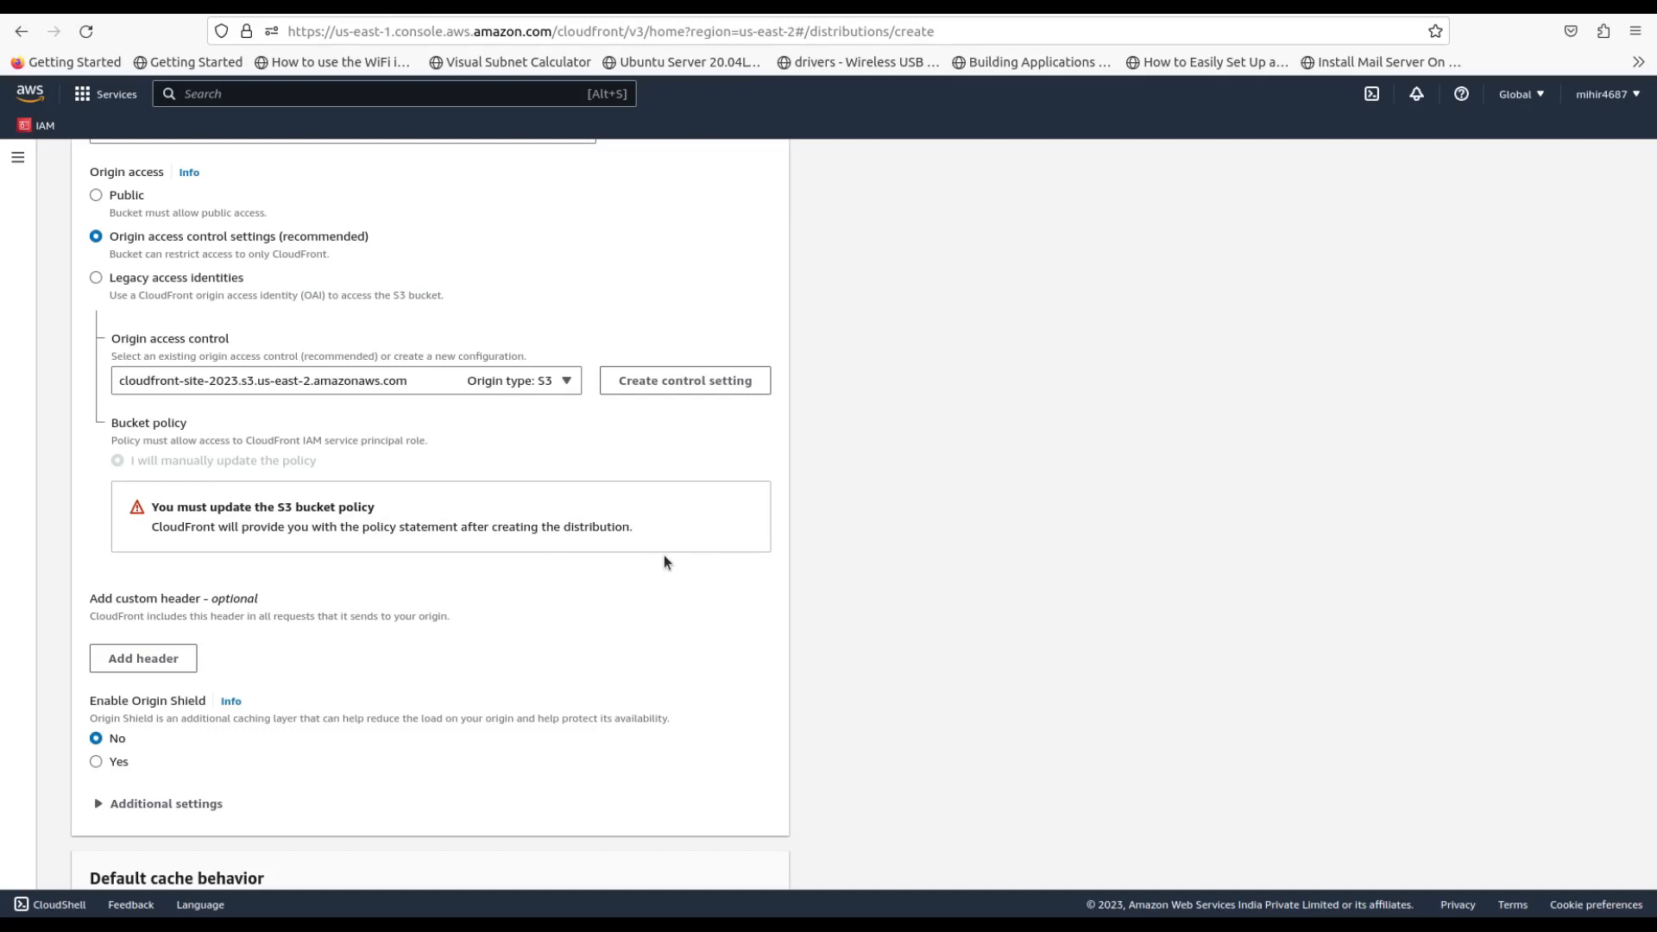
Set the default cache behavior's viewer protocol policy to Redirect HTTP to HTTPS
{"action": "scroll", "coordinate": [664, 559], "scroll_direction": "down", "scroll_amount": 5}
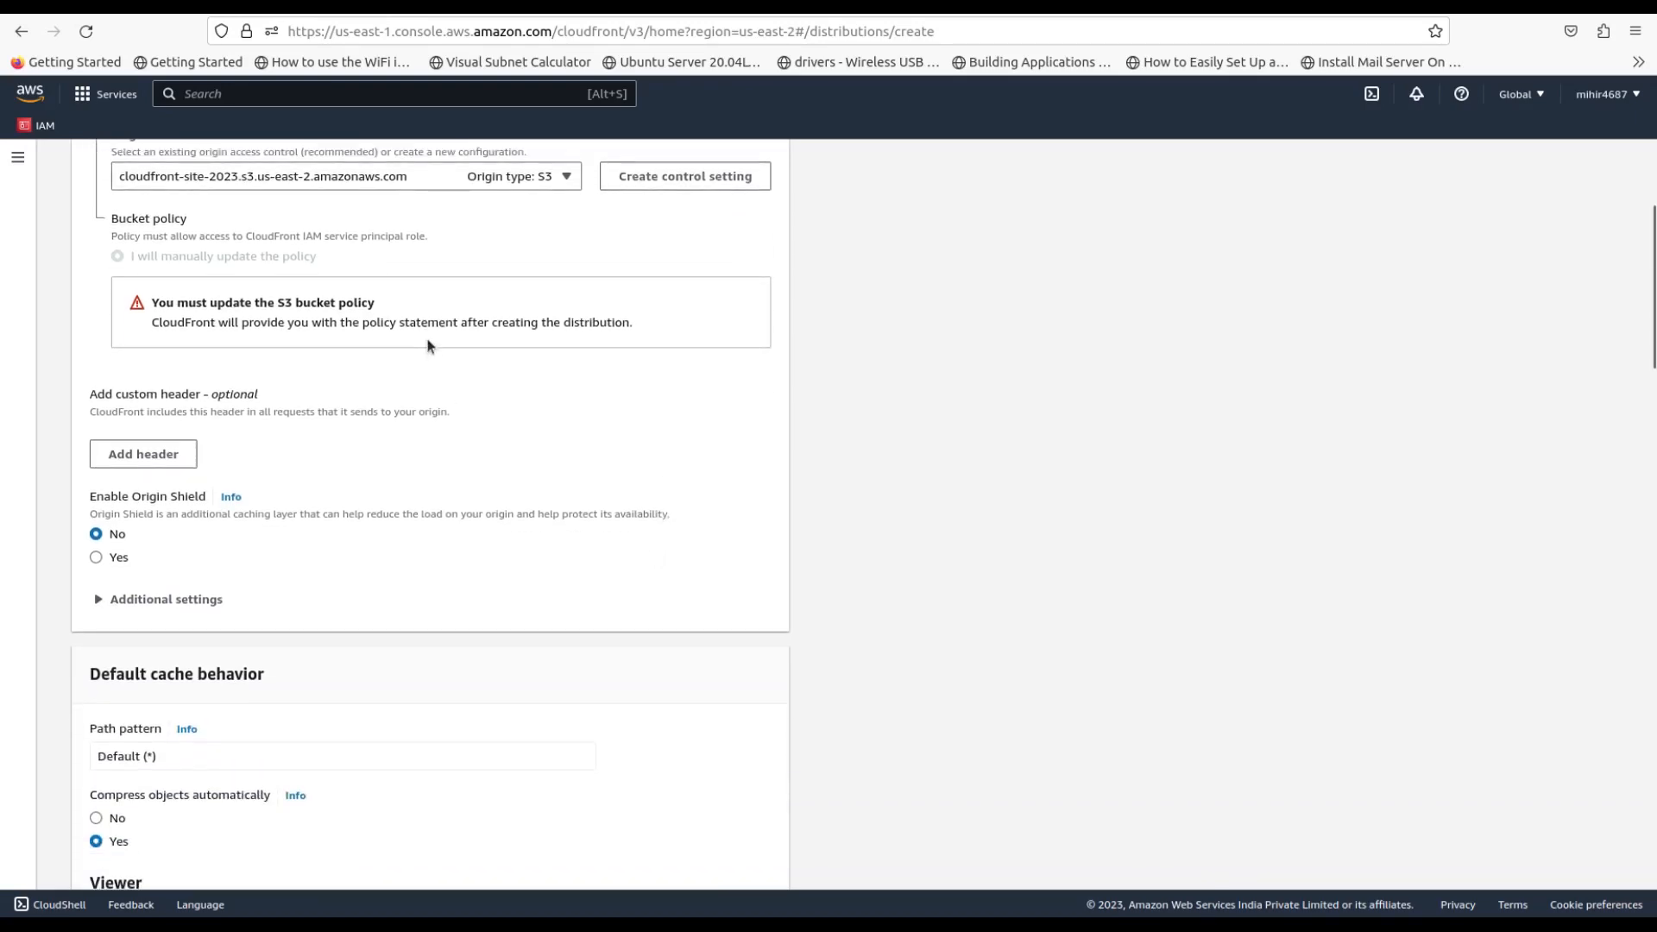
{"action": "scroll", "coordinate": [102, 543], "scroll_direction": "down", "scroll_amount": 3}
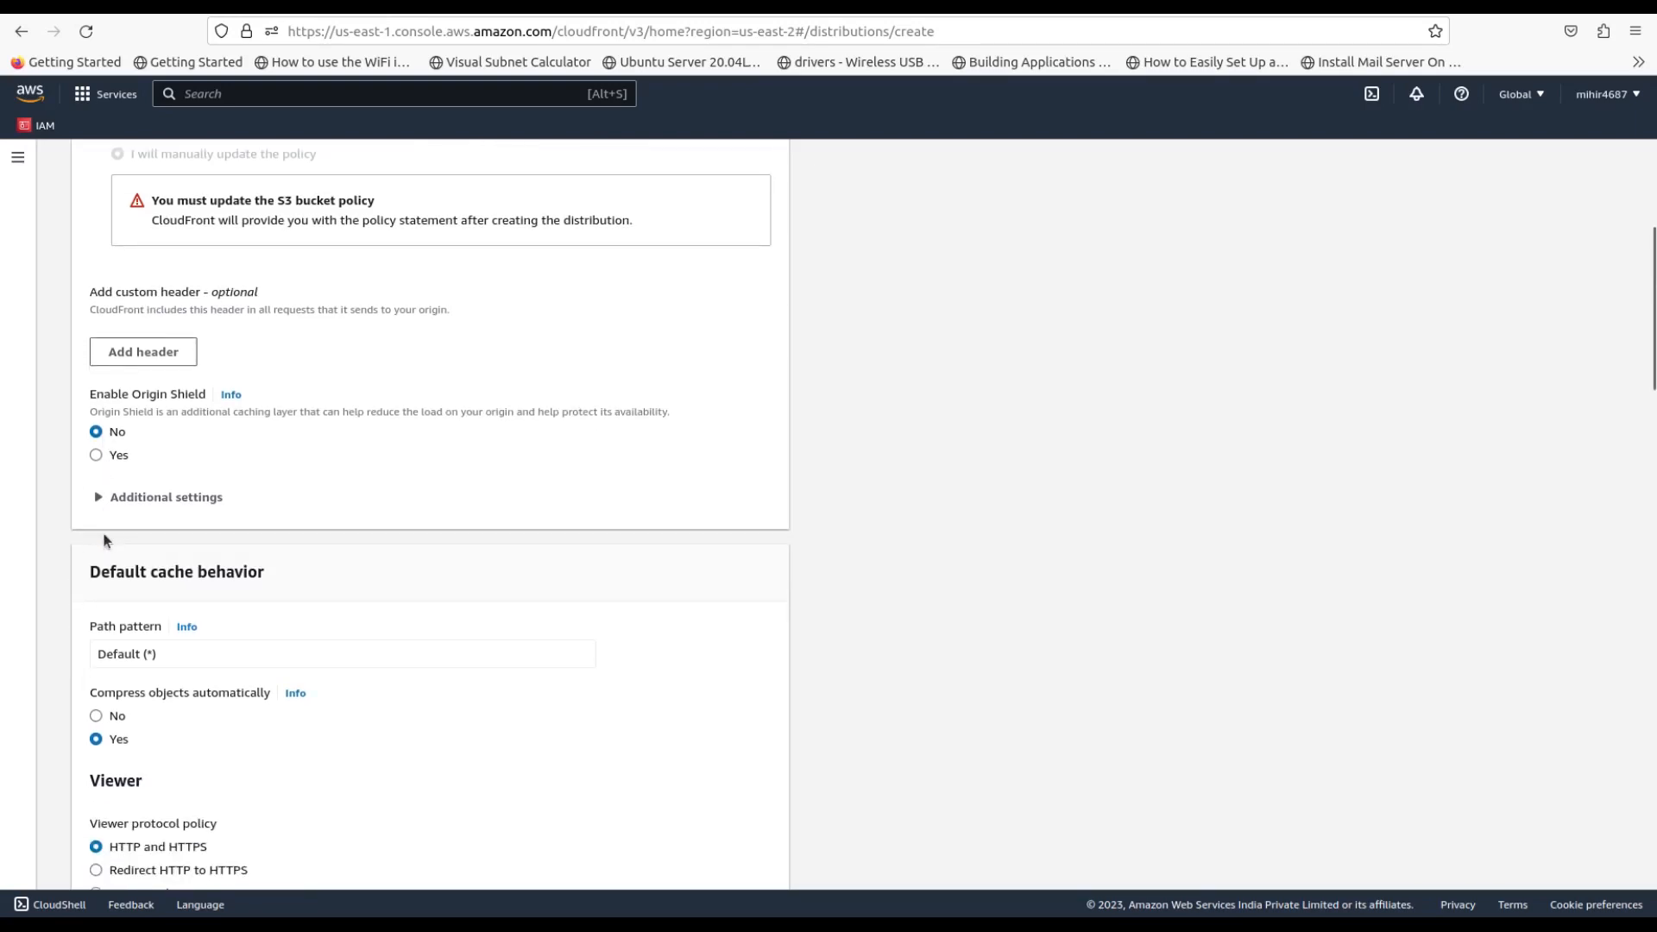
{"action": "scroll", "coordinate": [103, 541], "scroll_direction": "down", "scroll_amount": 3}
{"action": "scroll", "coordinate": [262, 609], "scroll_direction": "down", "scroll_amount": 5}
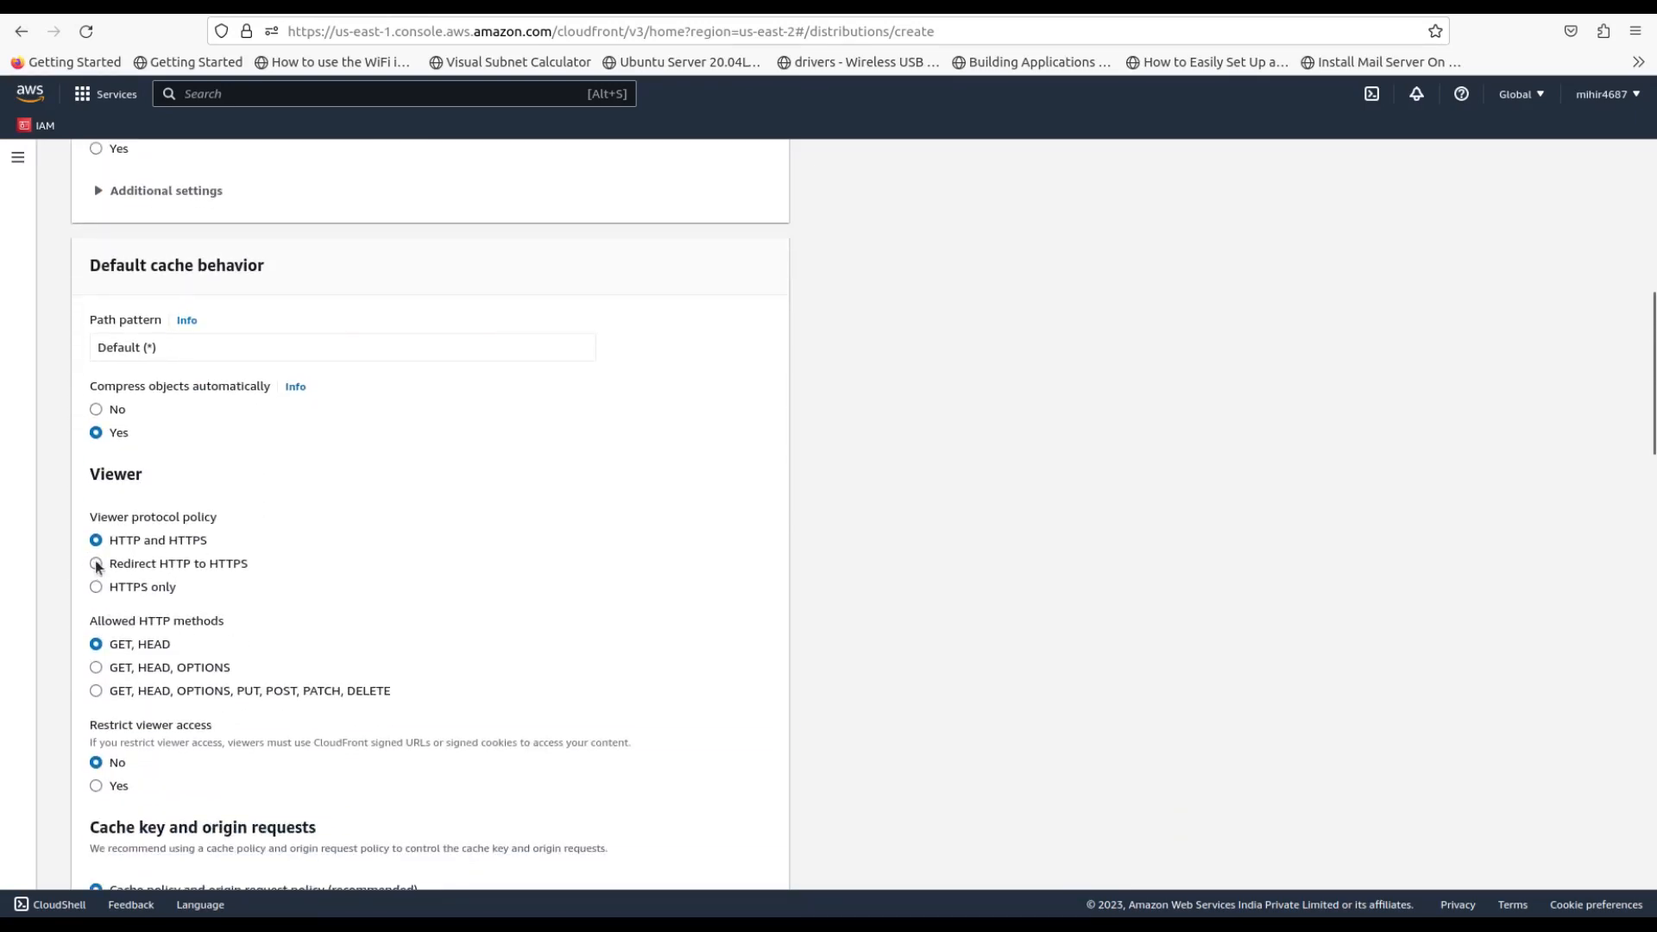
{"action": "left_click", "coordinate": [95, 563]}
Choose not to enable Web Application Firewall security protections, keeping the CachingOptimized cache policy and no function associations
{"action": "scroll", "coordinate": [374, 574], "scroll_direction": "down", "scroll_amount": 5}
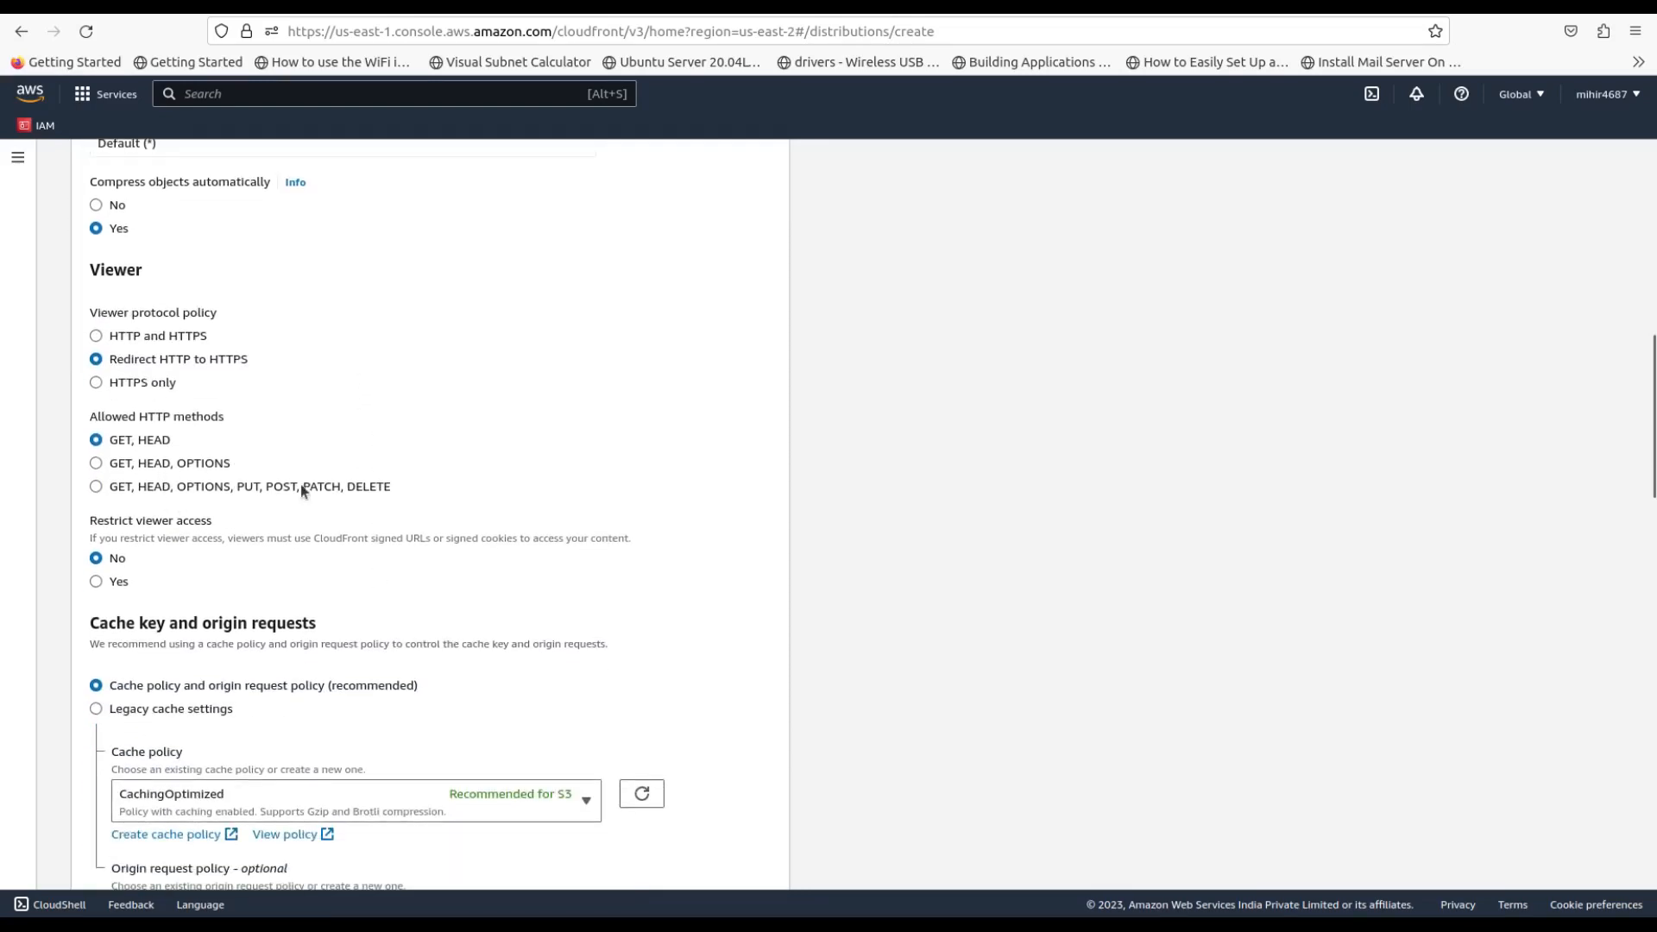
{"action": "scroll", "coordinate": [307, 491], "scroll_direction": "down", "scroll_amount": 10}
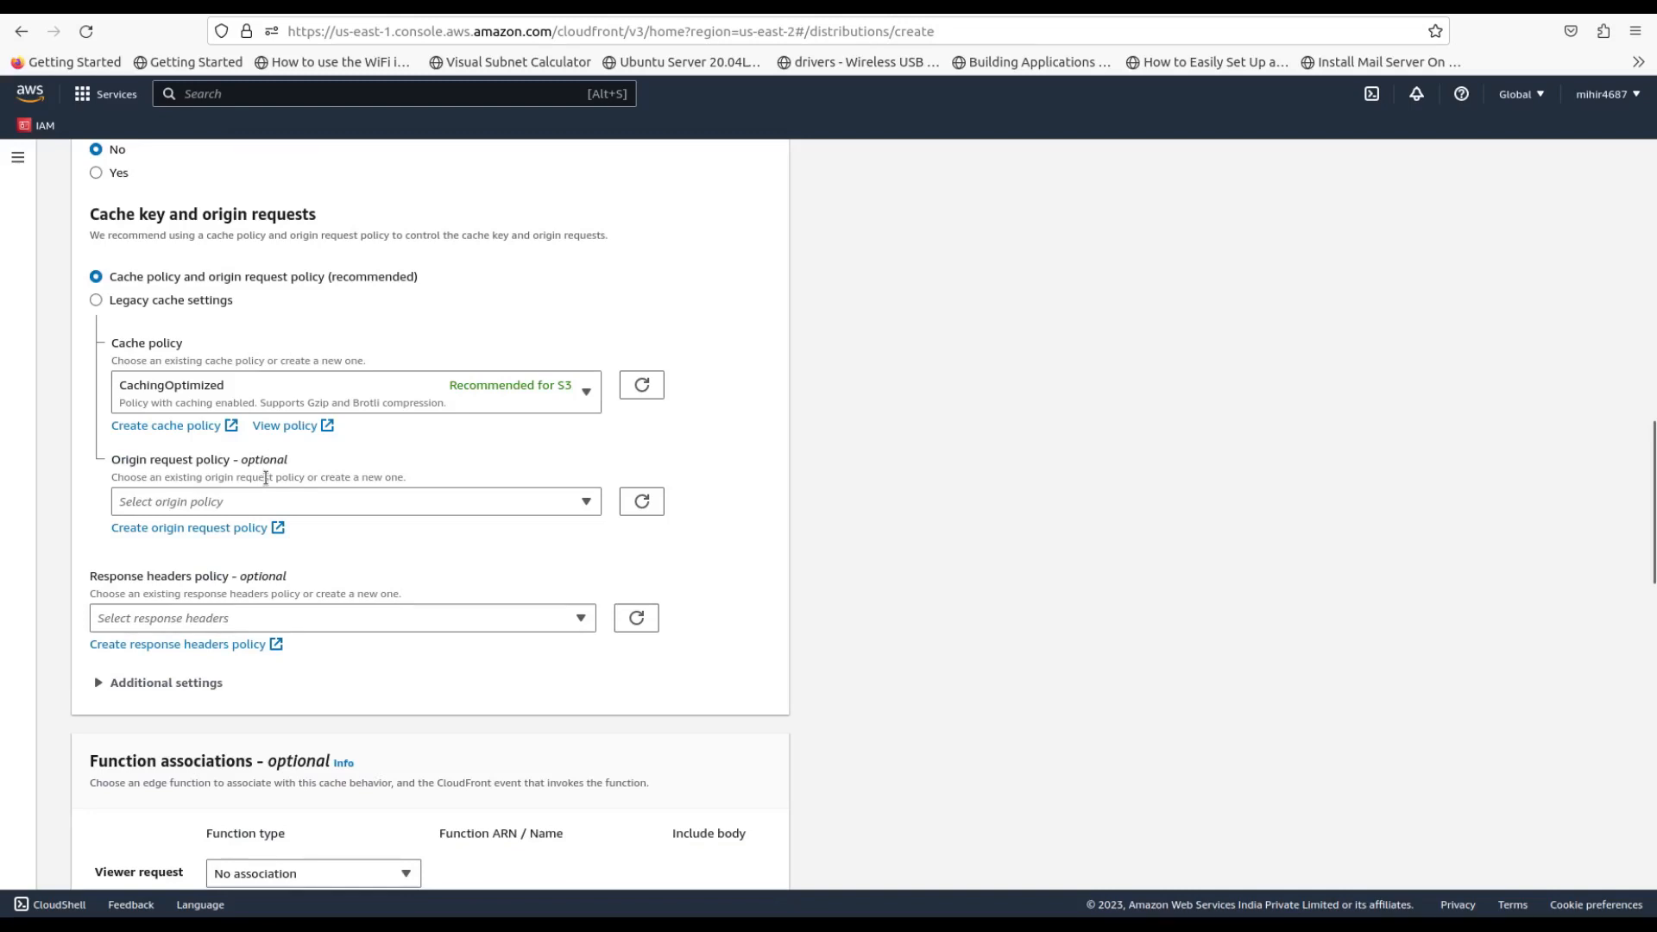
{"action": "scroll", "coordinate": [266, 477], "scroll_direction": "down", "scroll_amount": 12}
{"action": "scroll", "coordinate": [266, 476], "scroll_direction": "down", "scroll_amount": 2}
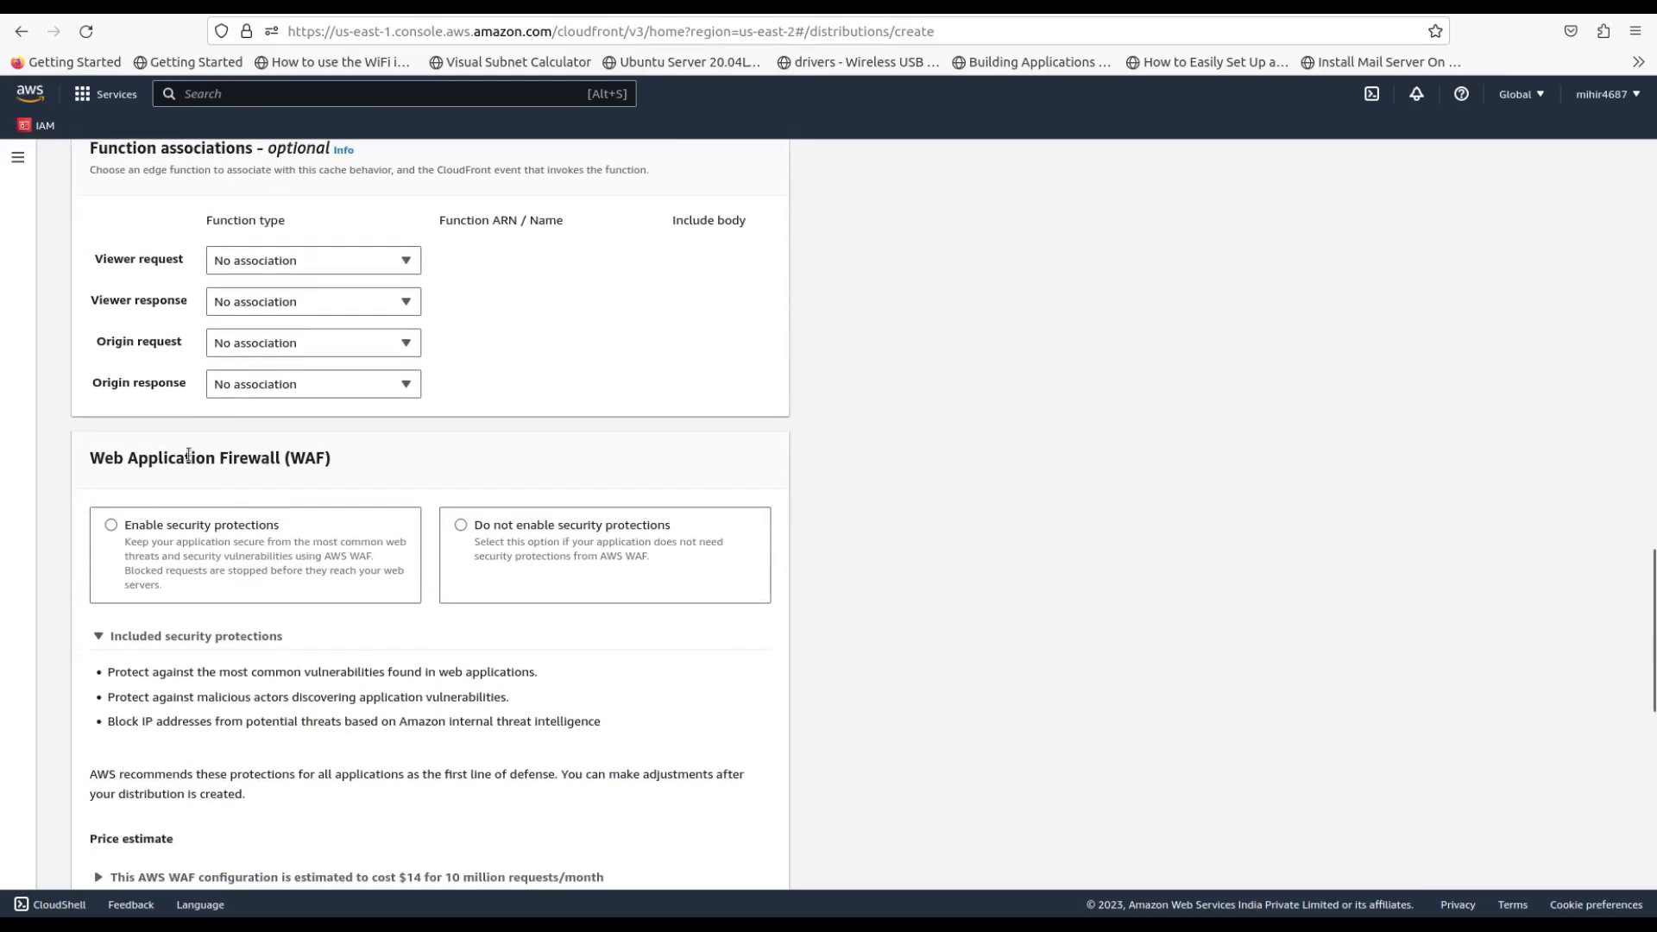
{"action": "left_click", "coordinate": [462, 526]}
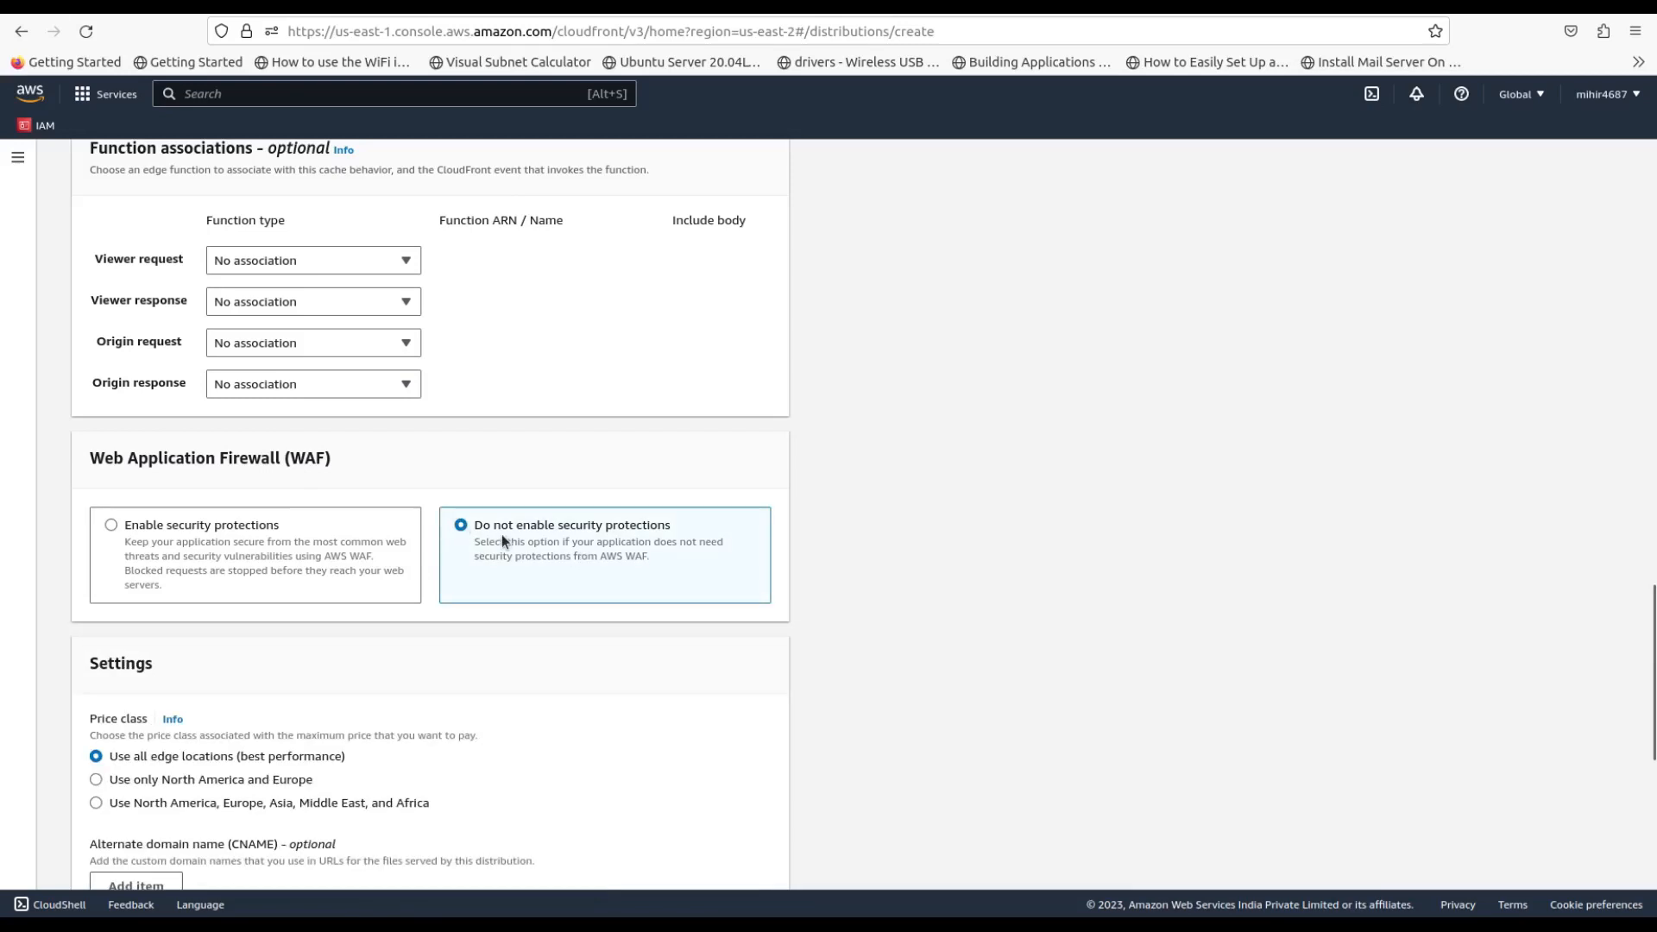
Create the distribution with the remaining default settings, leaving the default root object empty
{"action": "scroll", "coordinate": [878, 564], "scroll_direction": "down", "scroll_amount": 5}
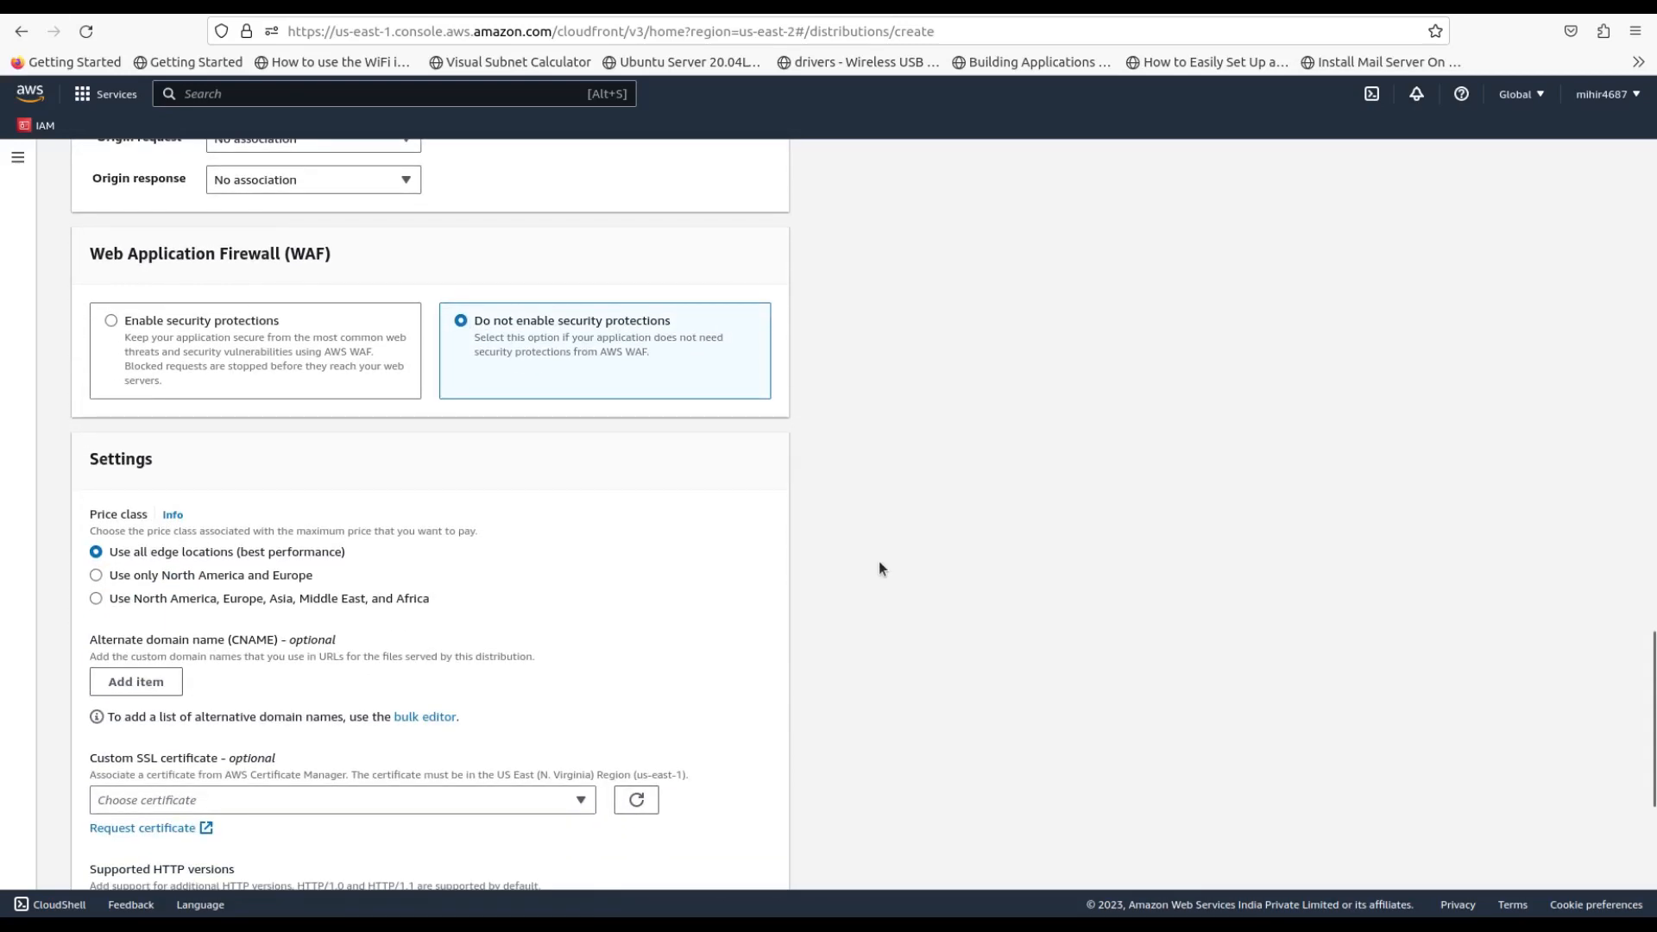
{"action": "scroll", "coordinate": [378, 549], "scroll_direction": "down", "scroll_amount": 5}
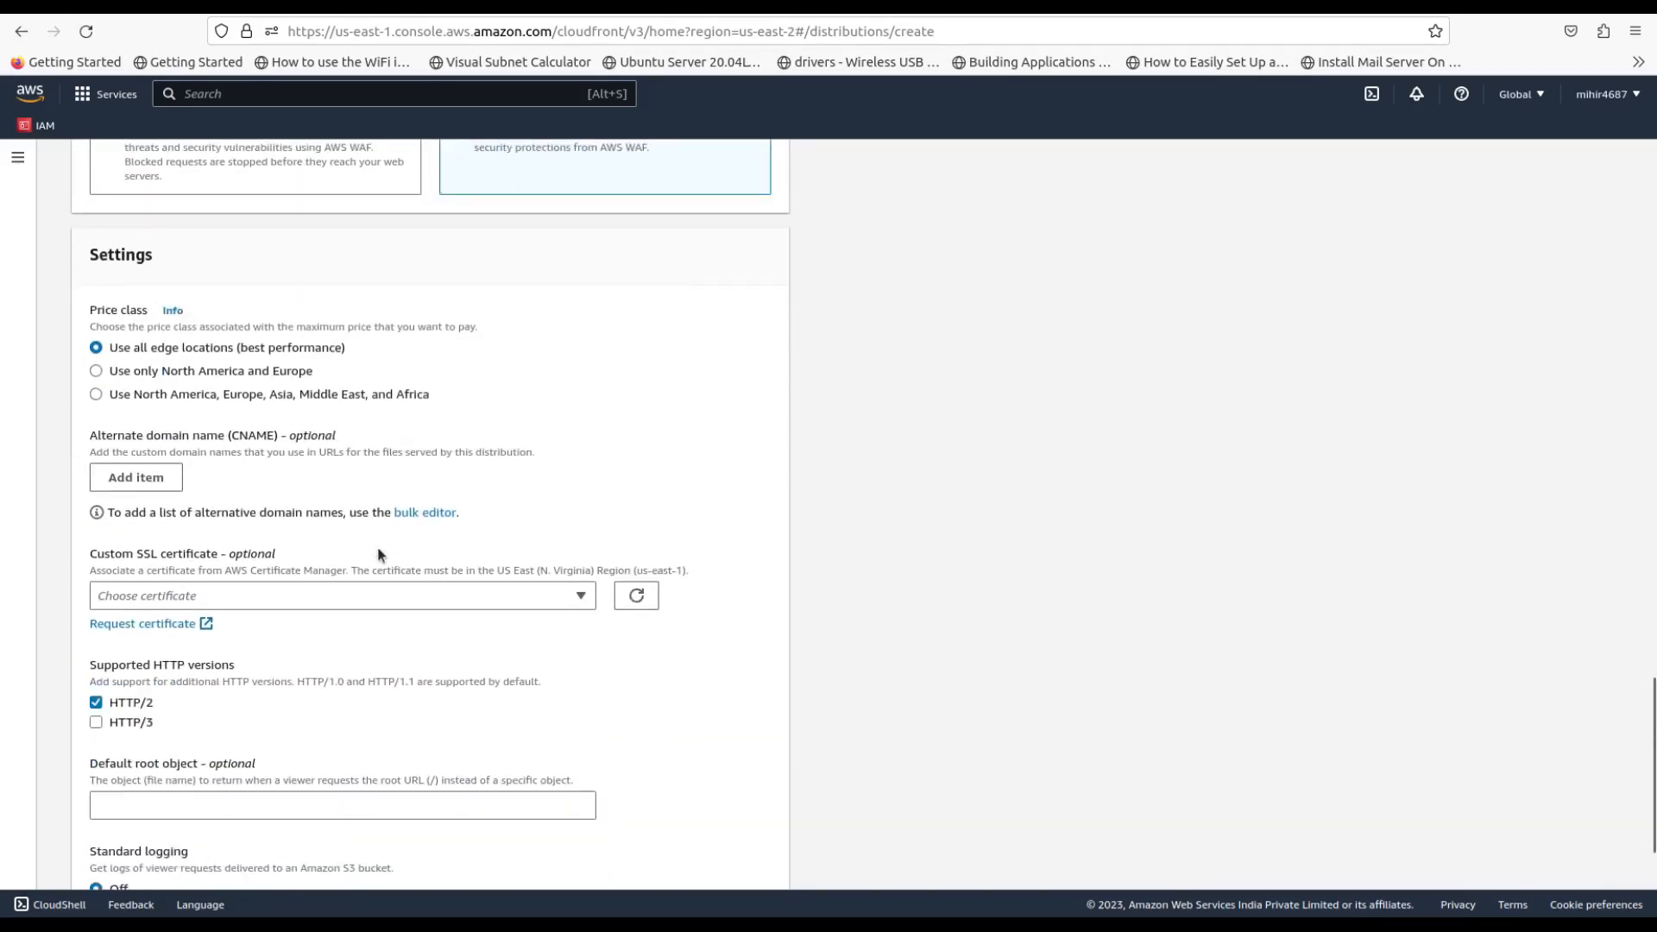
{"action": "scroll", "coordinate": [378, 549], "scroll_direction": "down", "scroll_amount": 5}
{"action": "scroll", "coordinate": [378, 553], "scroll_direction": "down", "scroll_amount": 2}
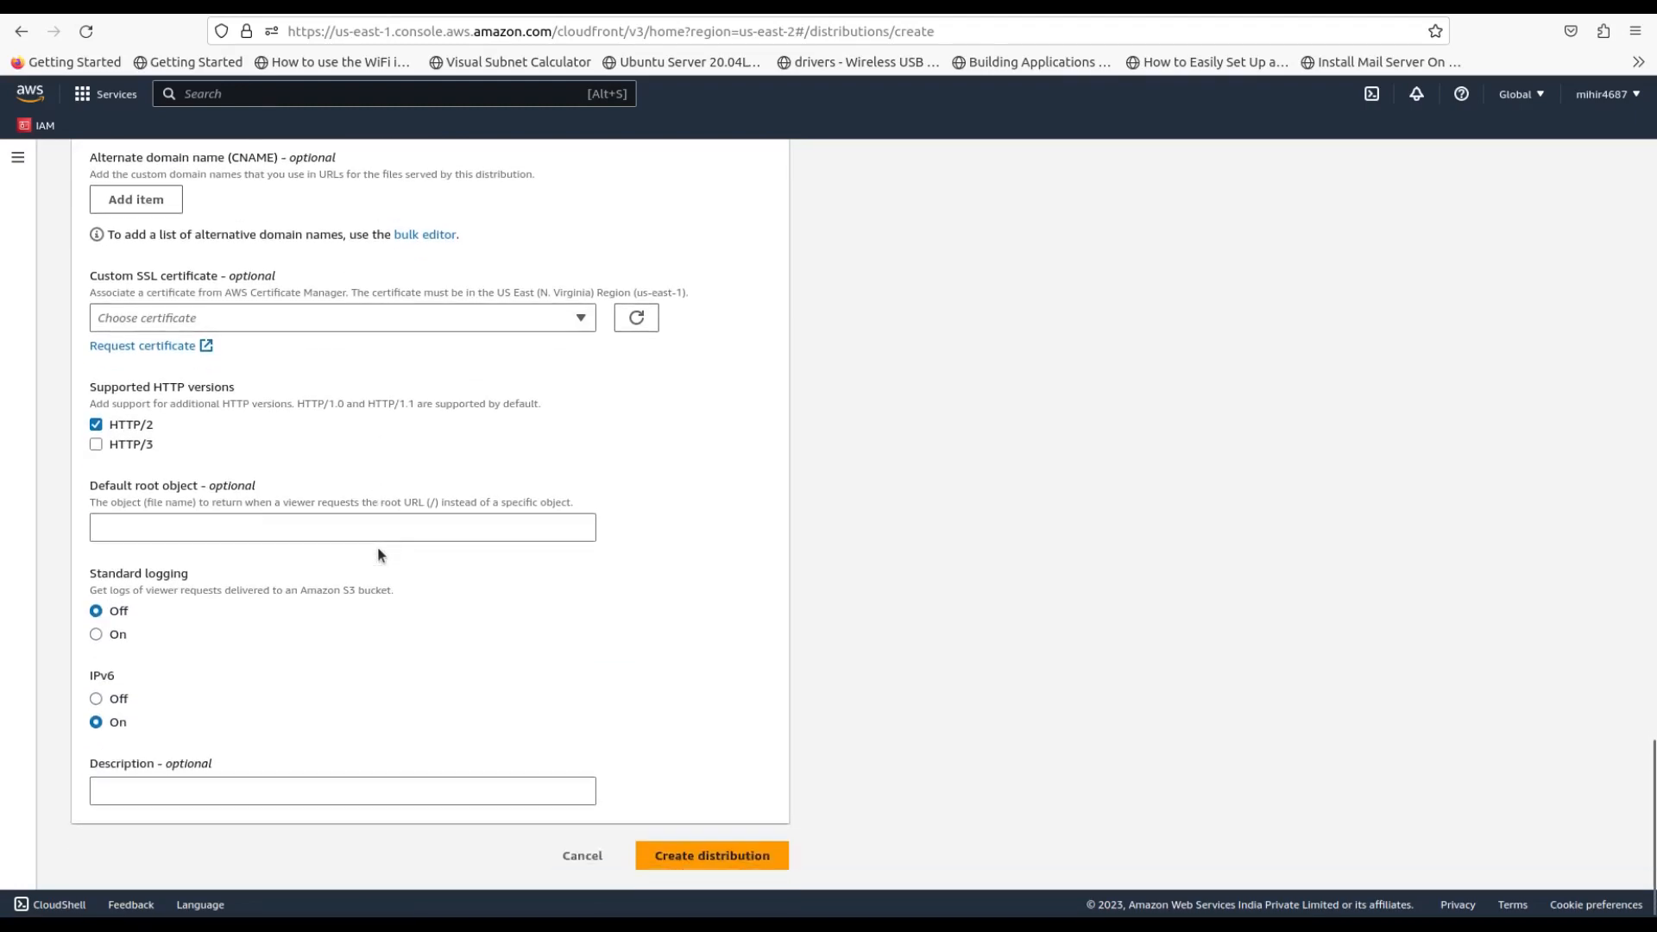
{"action": "left_click", "coordinate": [728, 859]}
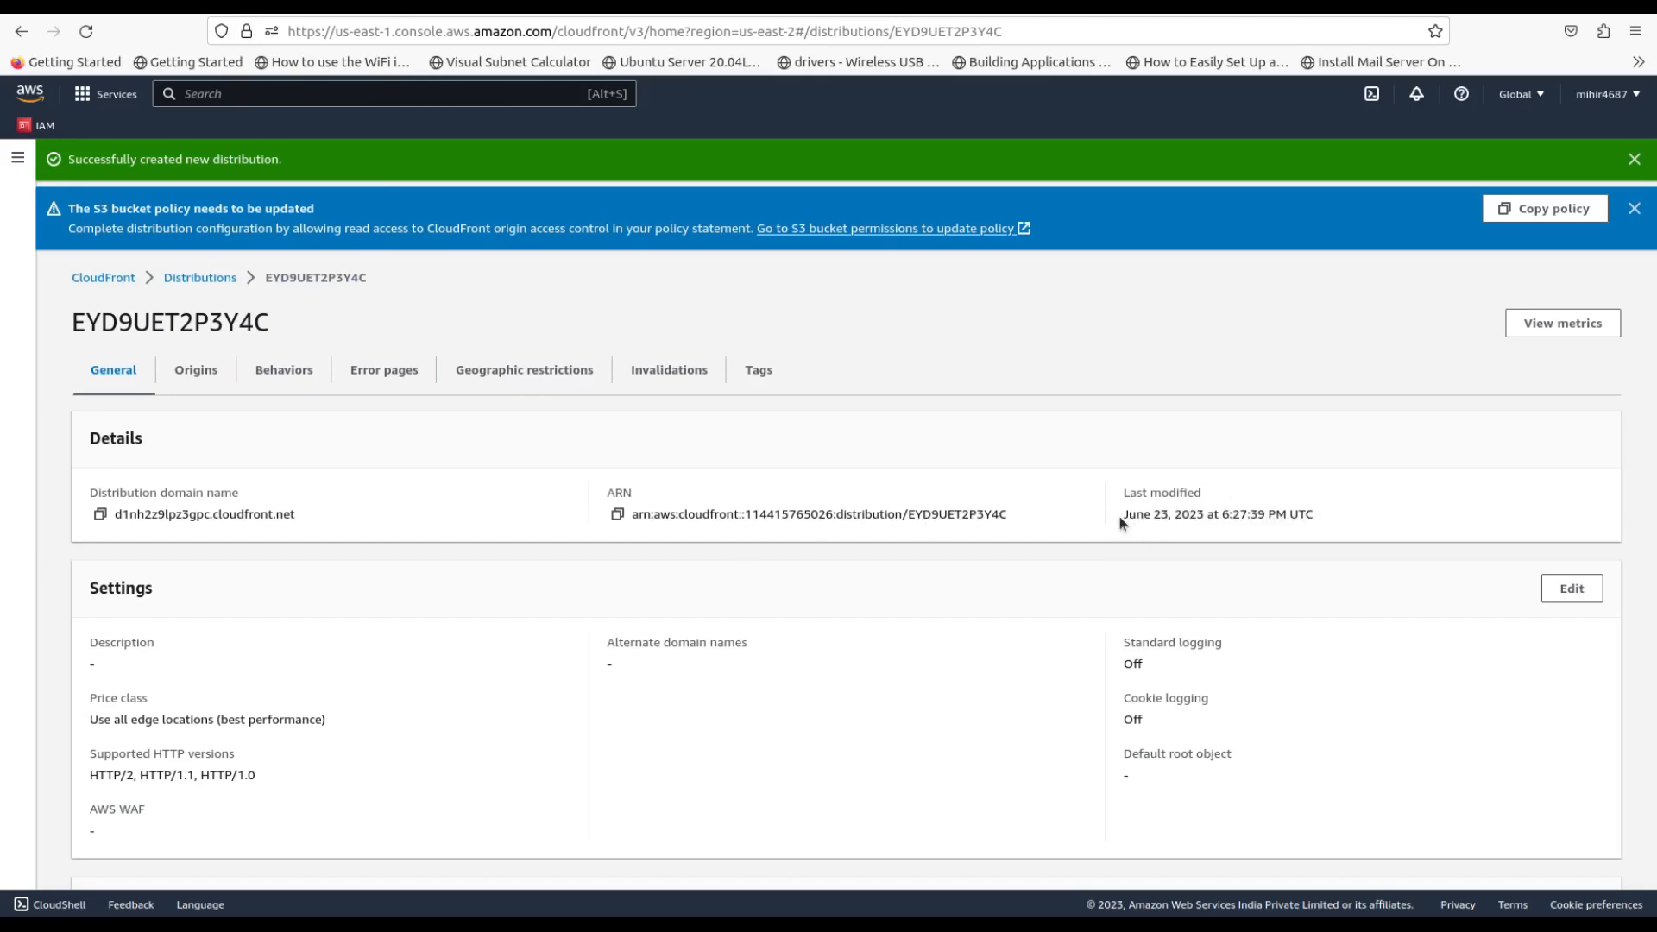
Copy the generated S3 bucket policy statement for the new distribution
{"action": "left_click_drag", "start_coordinate": [1120, 516], "coordinate": [1337, 517]}
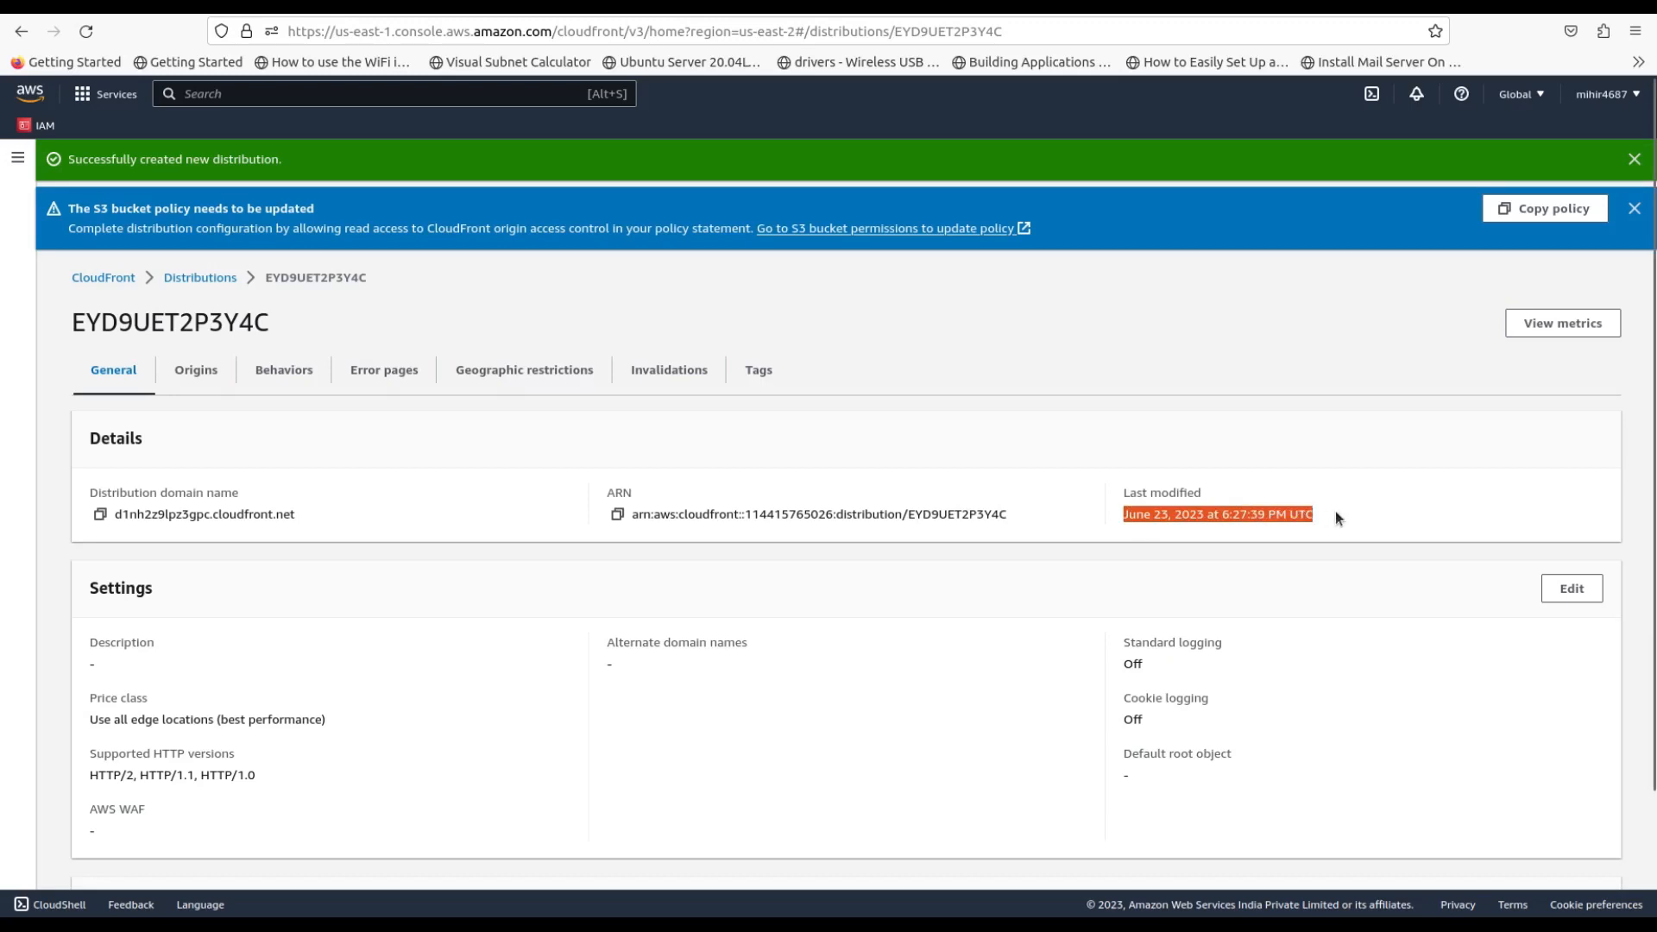
{"action": "left_click", "coordinate": [1189, 528]}
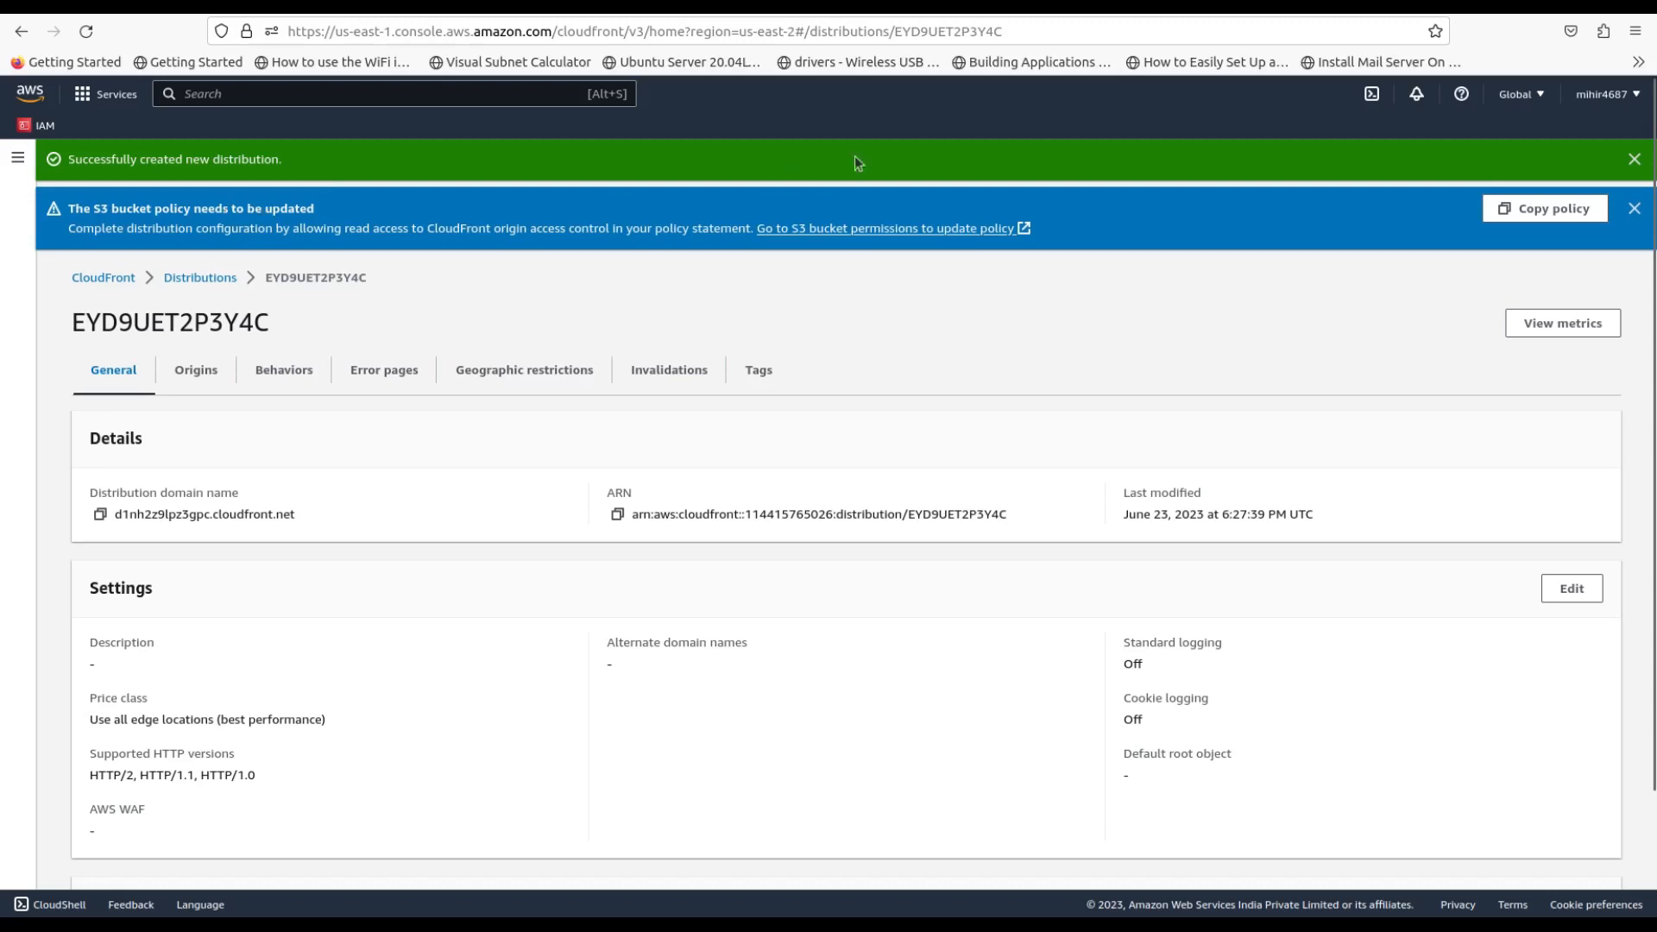
{"action": "left_click", "coordinate": [1544, 213]}
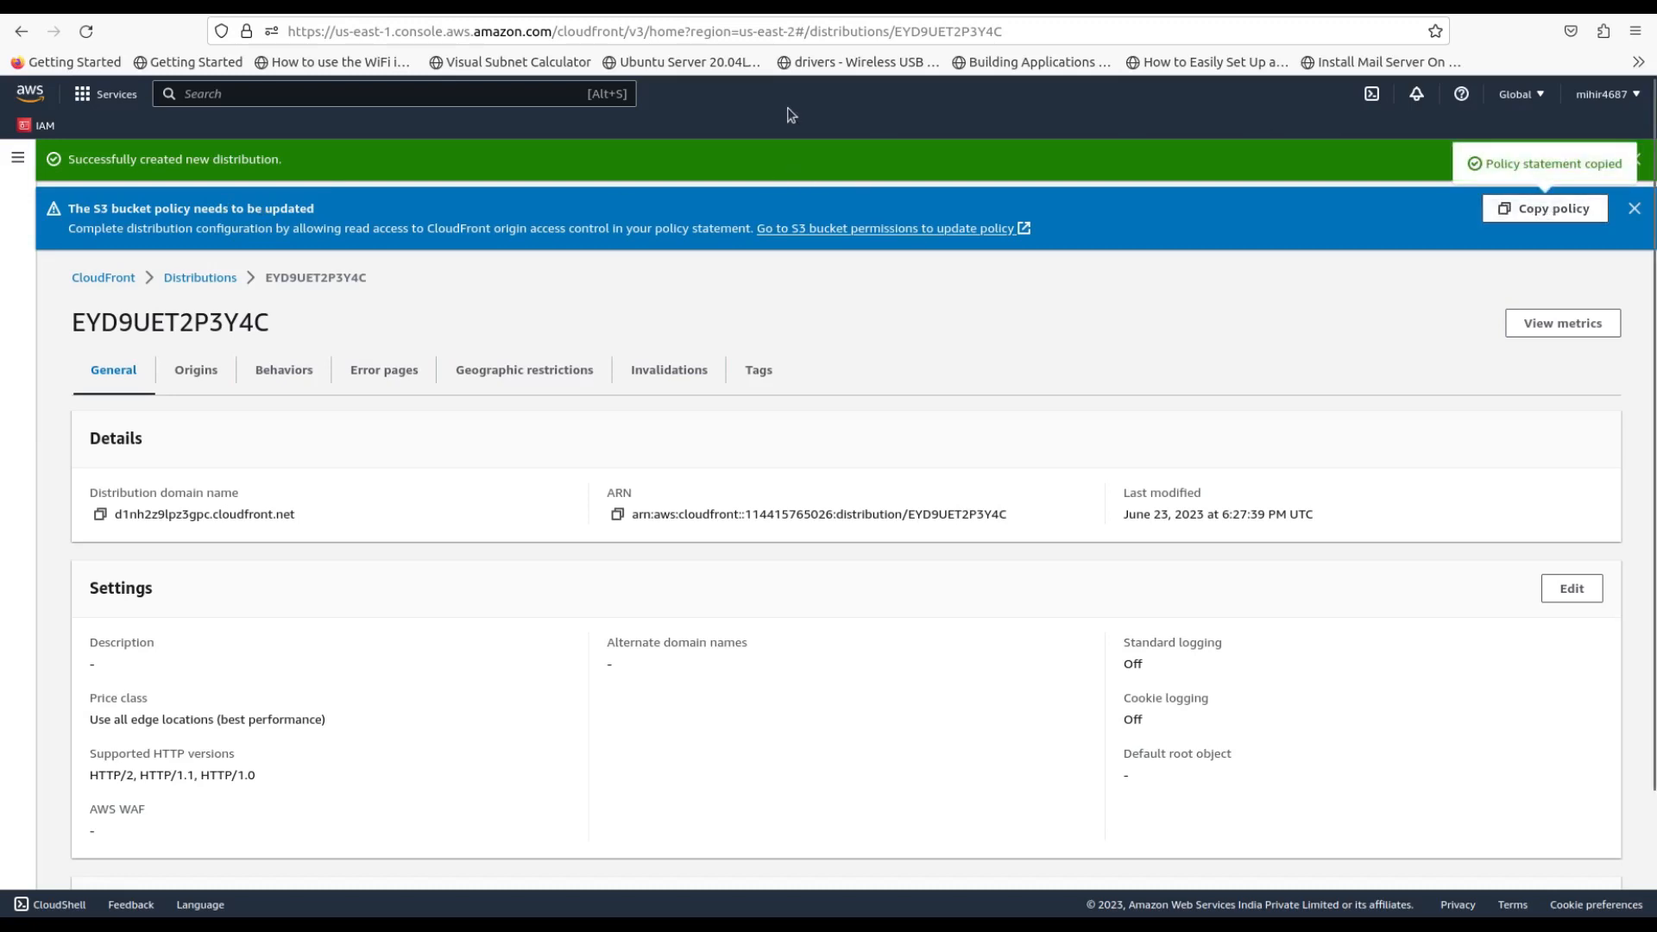
Paste the copied CloudFront policy as the bucket policy of cloudfront-site-2023 in Amazon S3 and save it
{"action": "left_click", "coordinate": [489, 15]}
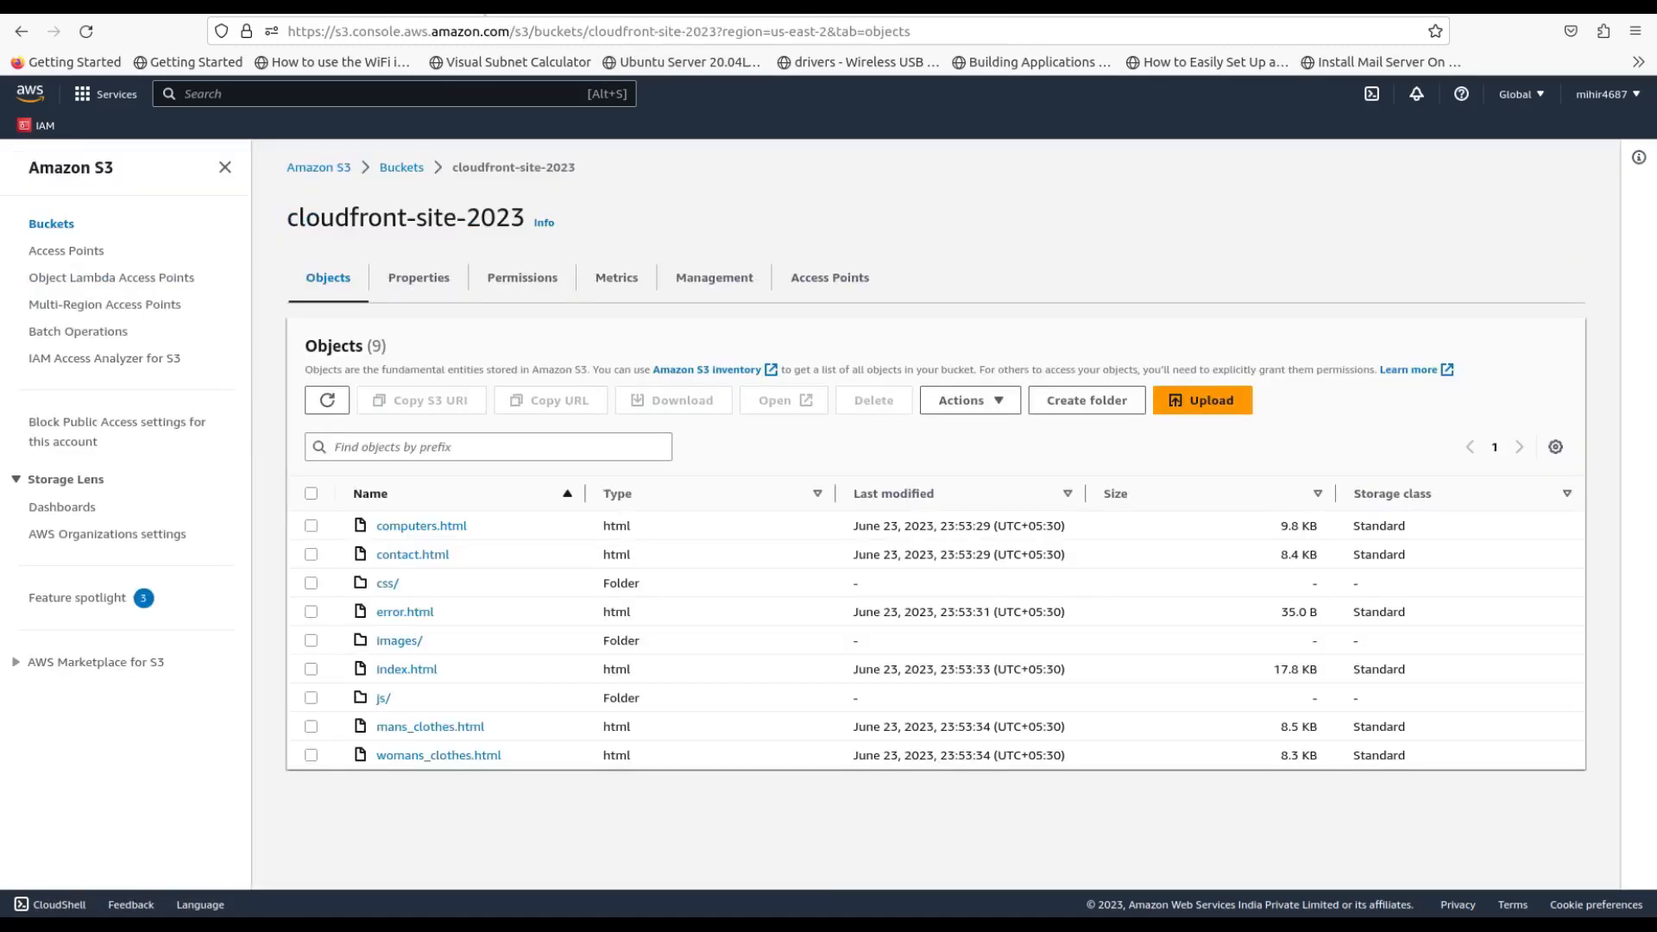
{"action": "left_click", "coordinate": [508, 291]}
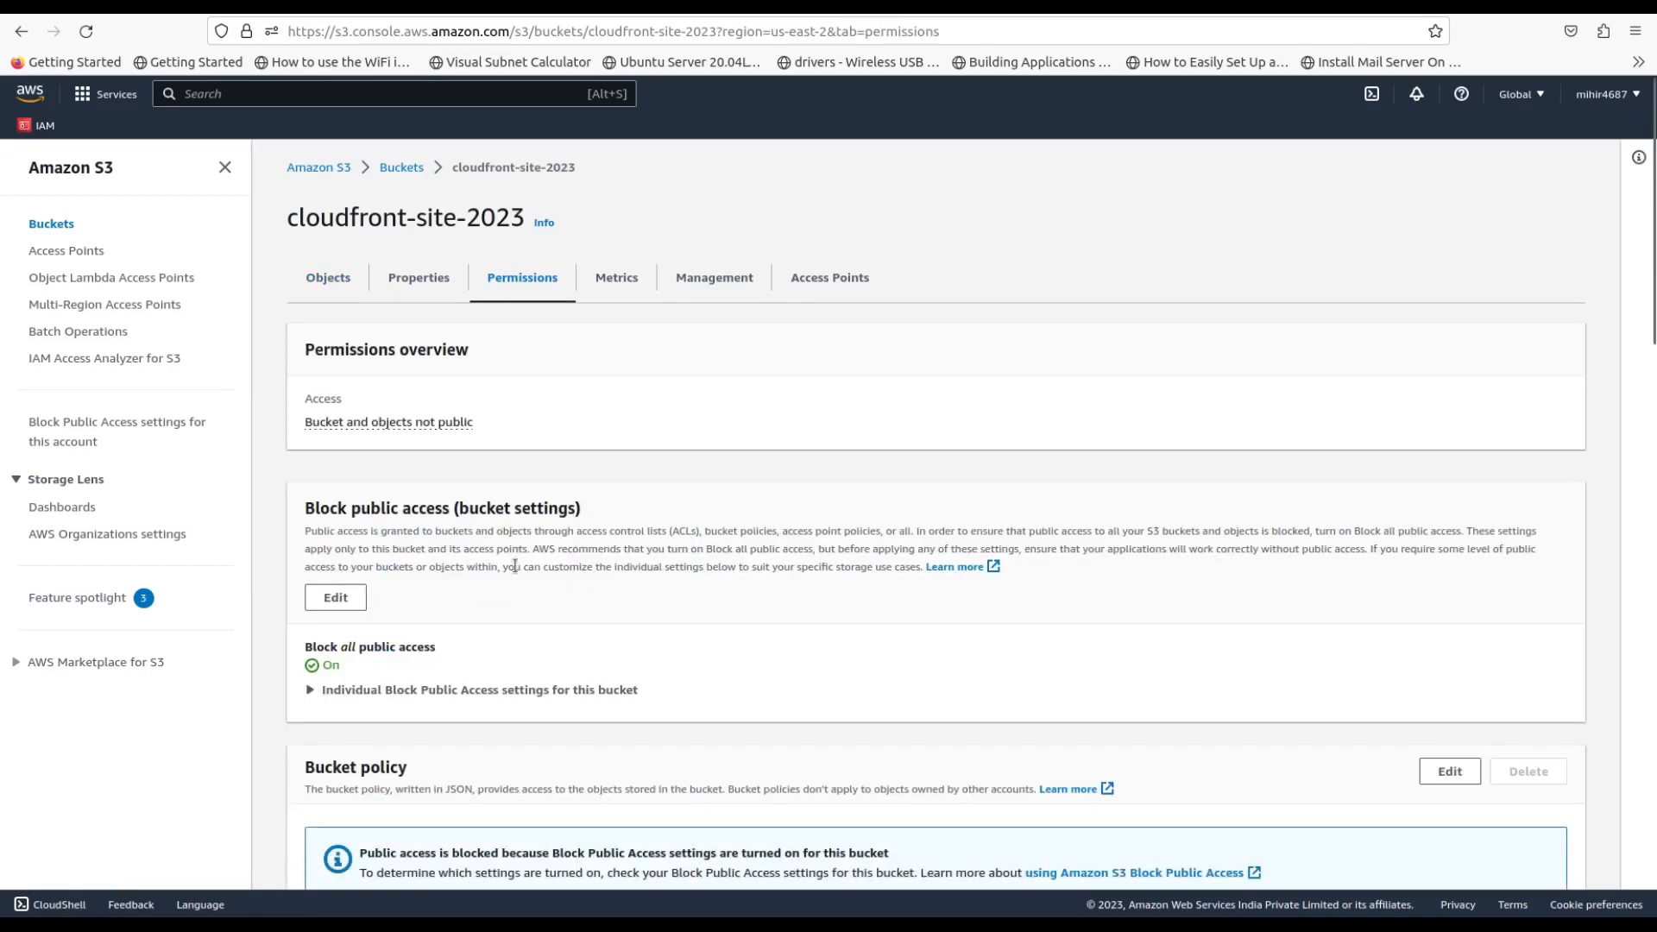
{"action": "scroll", "coordinate": [515, 566], "scroll_direction": "down", "scroll_amount": 7}
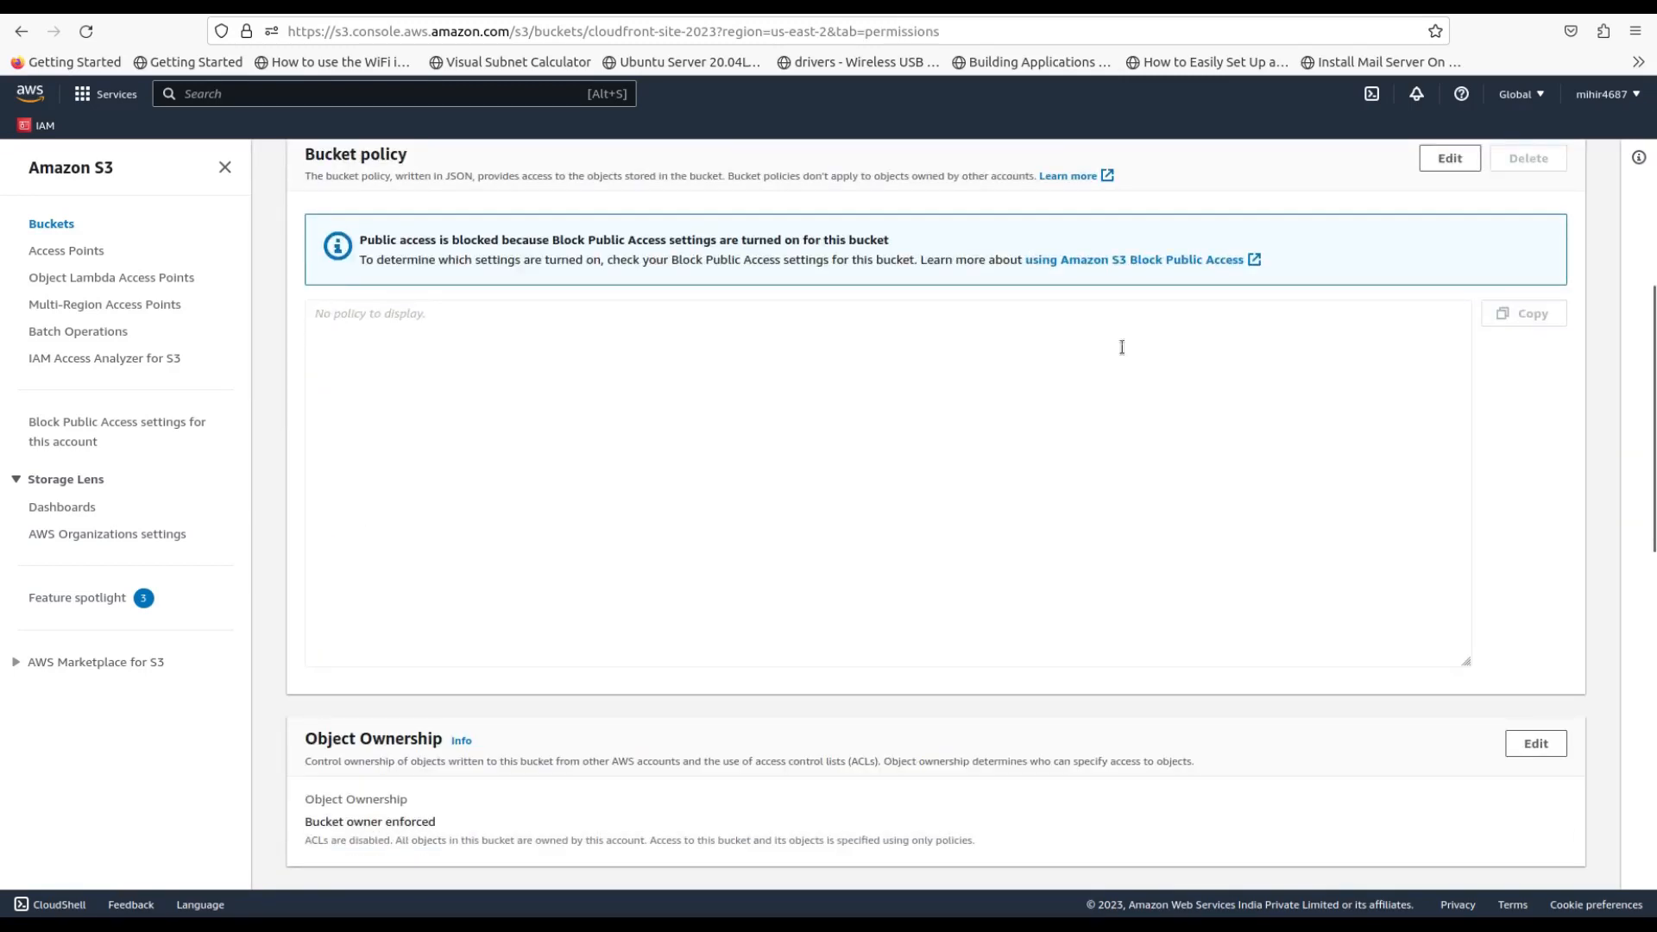
{"action": "left_click", "coordinate": [1449, 160]}
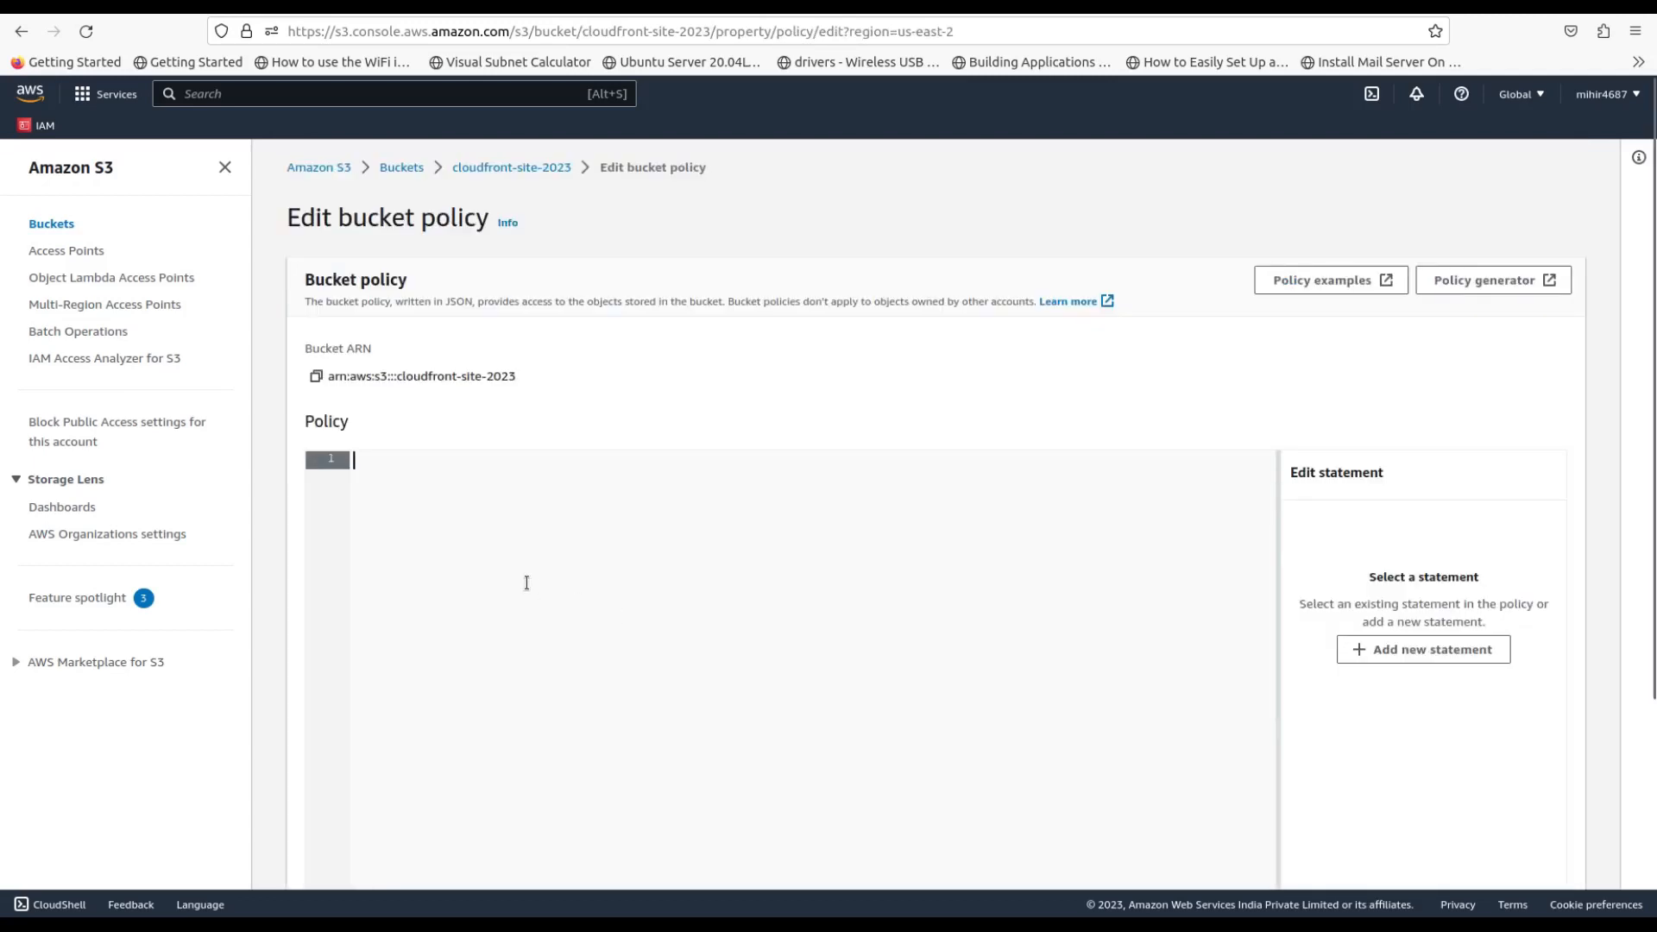
{"action": "key", "text": "ctrl+v"}
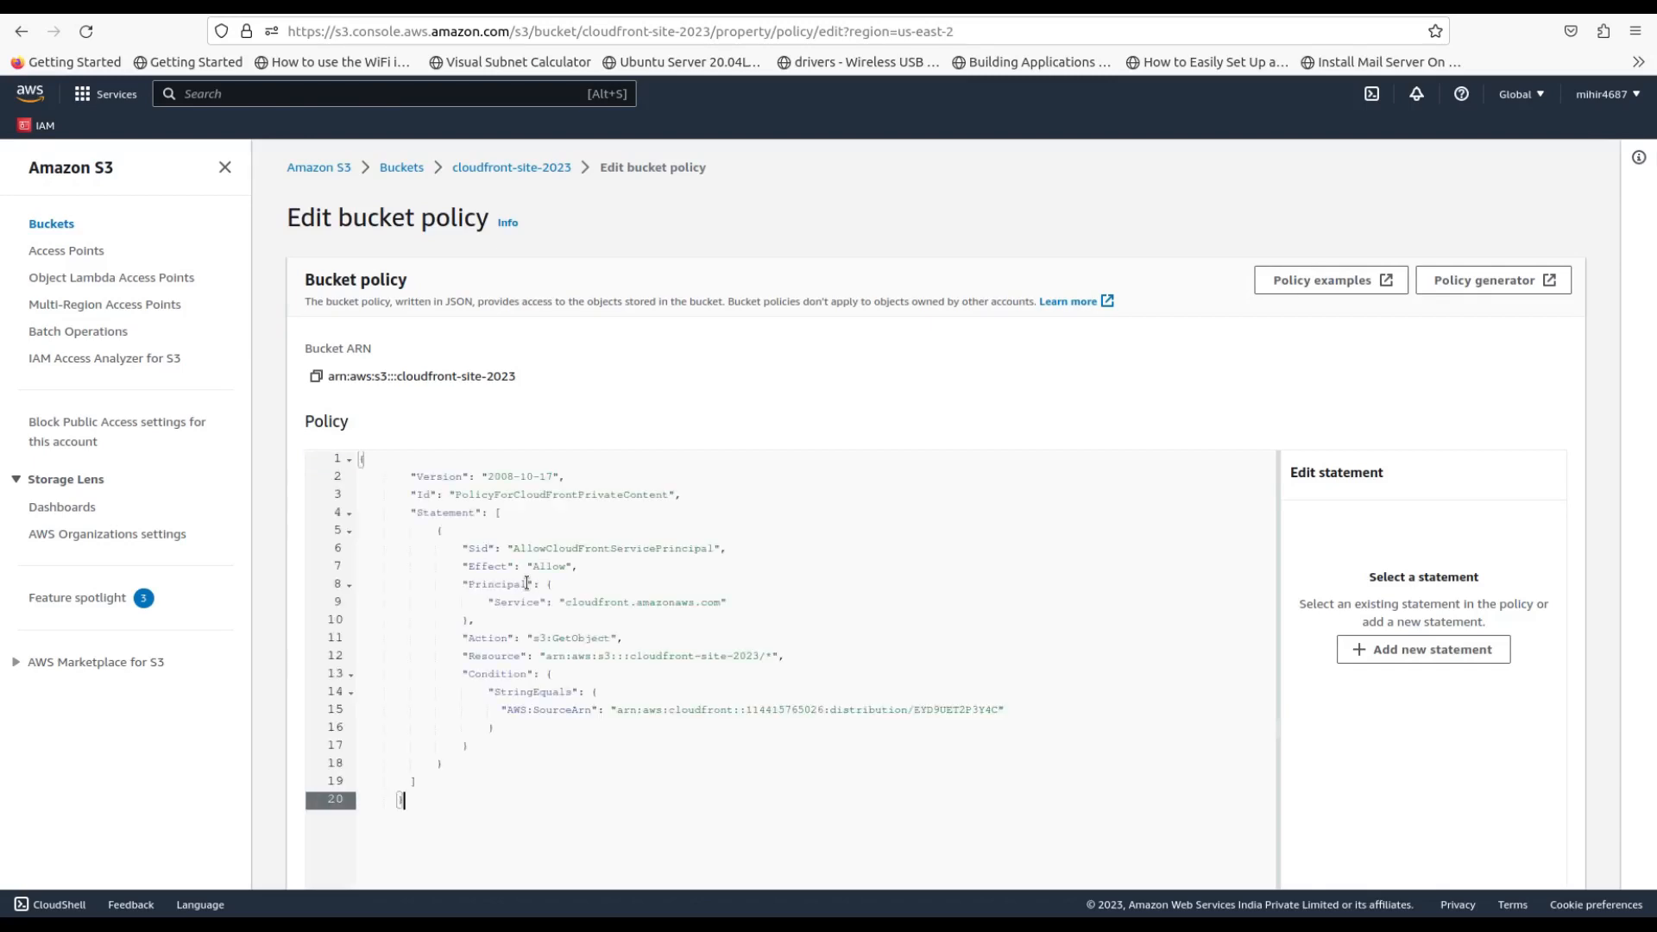
{"action": "scroll", "coordinate": [839, 611], "scroll_direction": "down", "scroll_amount": 1}
{"action": "scroll", "coordinate": [839, 611], "scroll_direction": "down", "scroll_amount": 2}
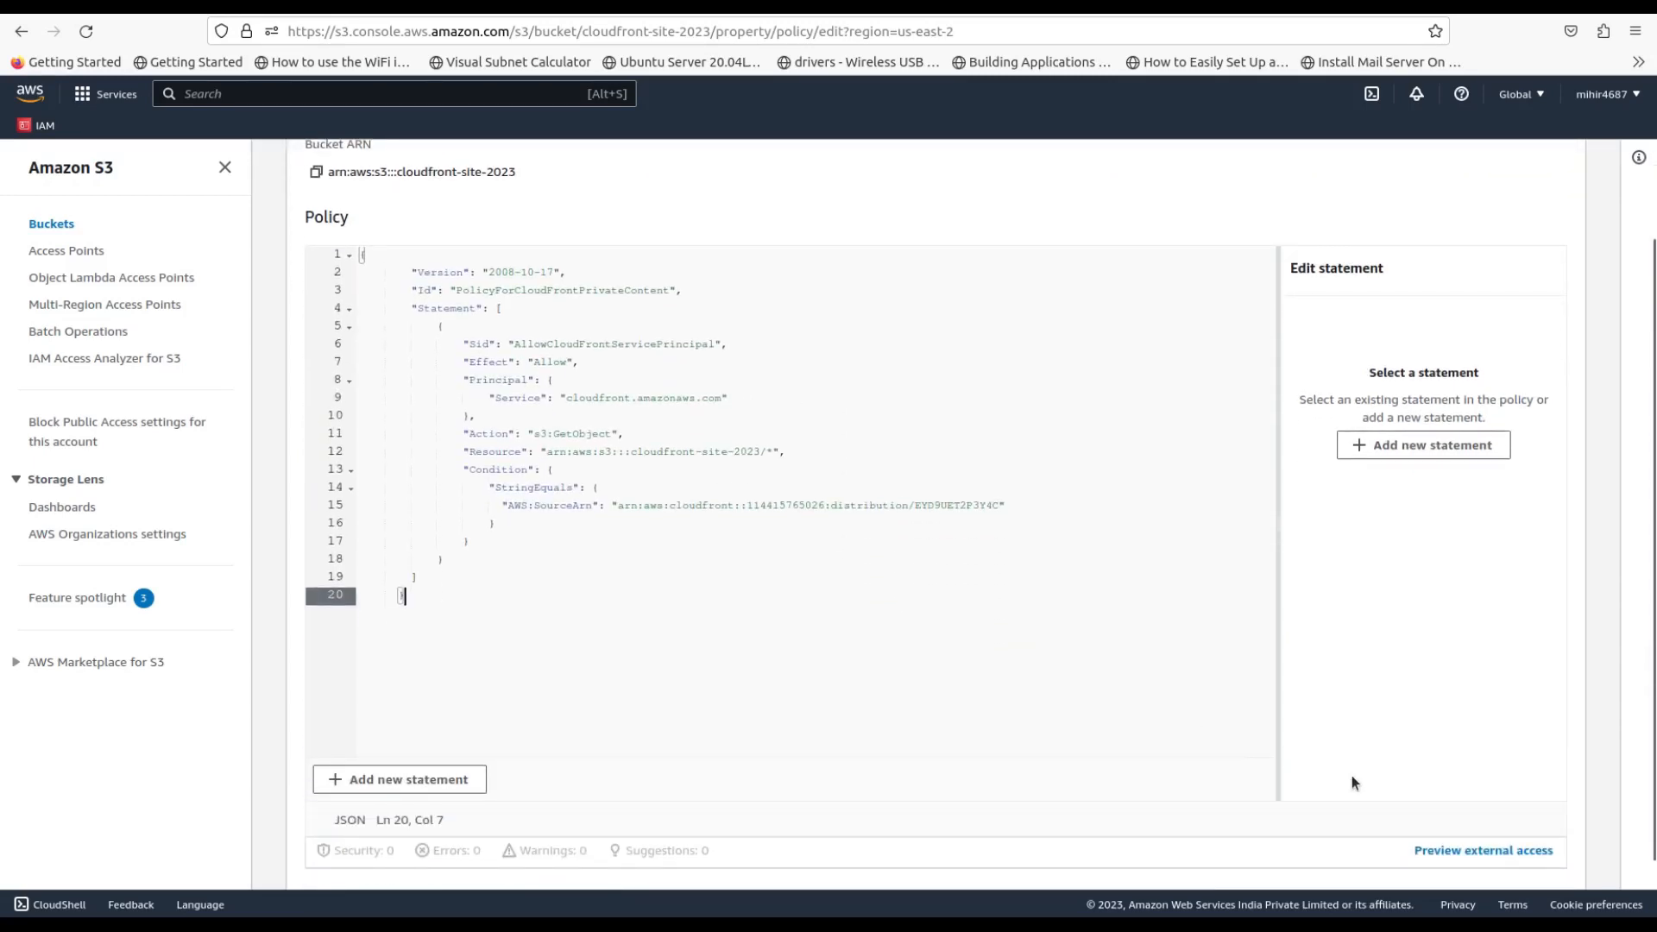
{"action": "scroll", "coordinate": [1352, 775], "scroll_direction": "down", "scroll_amount": 1}
{"action": "left_click", "coordinate": [1517, 860]}
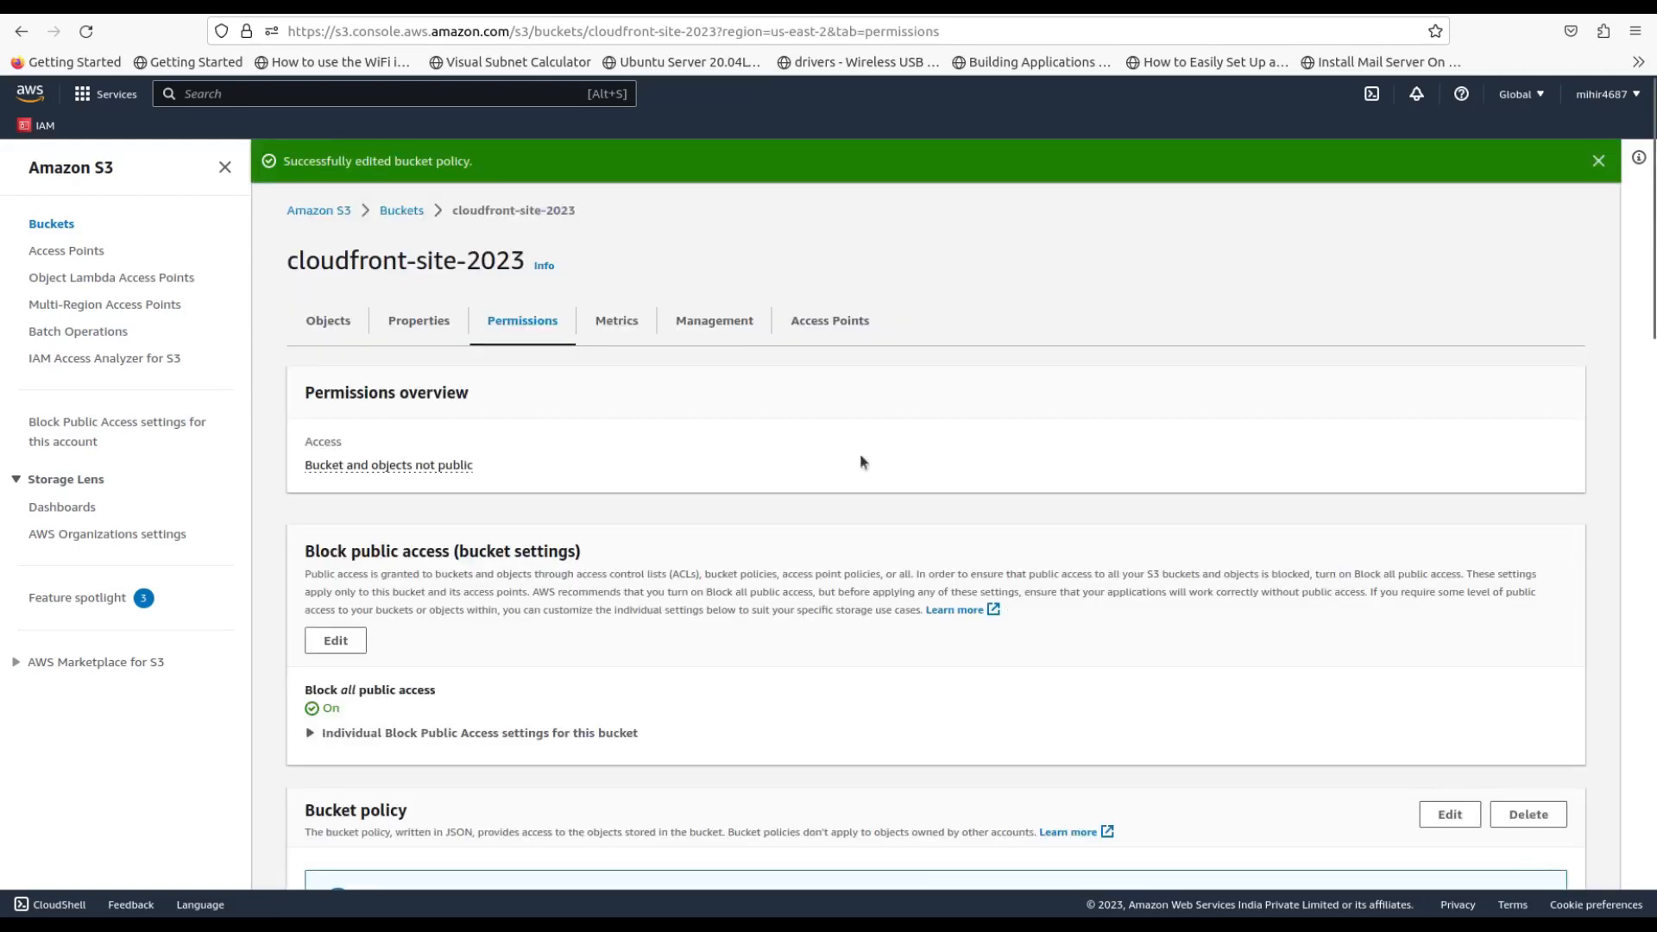
Return to the CloudFront distribution, set its default root object to index.html and save the settings
{"action": "left_click", "coordinate": [270, 13]}
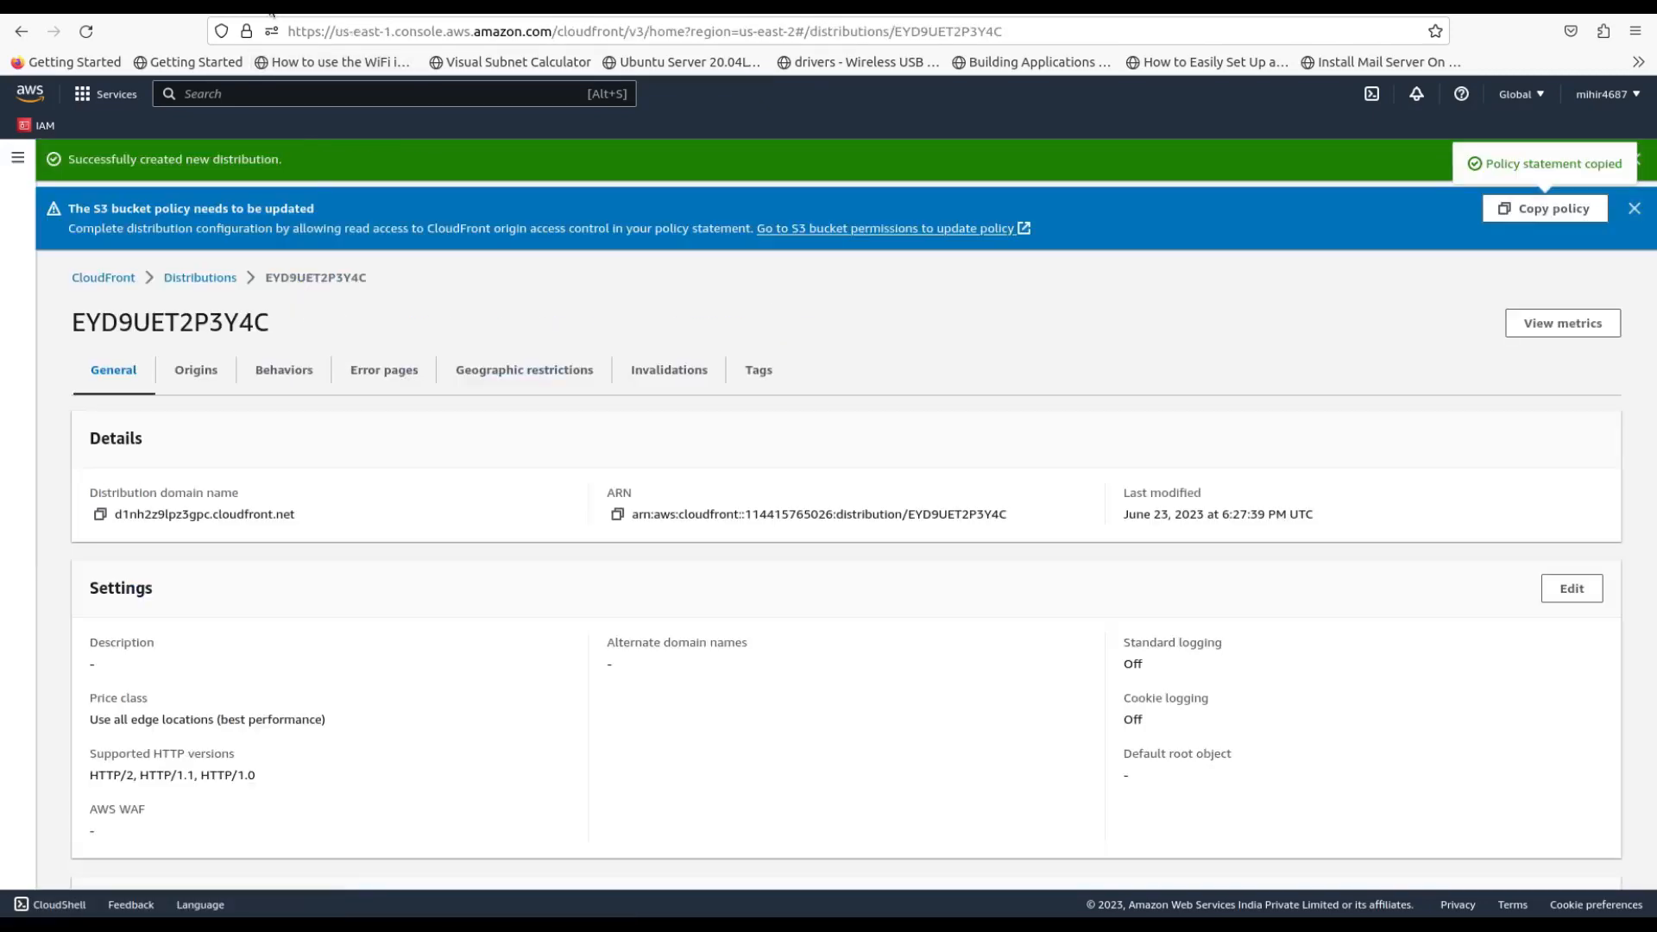
{"action": "scroll", "coordinate": [716, 609], "scroll_direction": "down", "scroll_amount": 3}
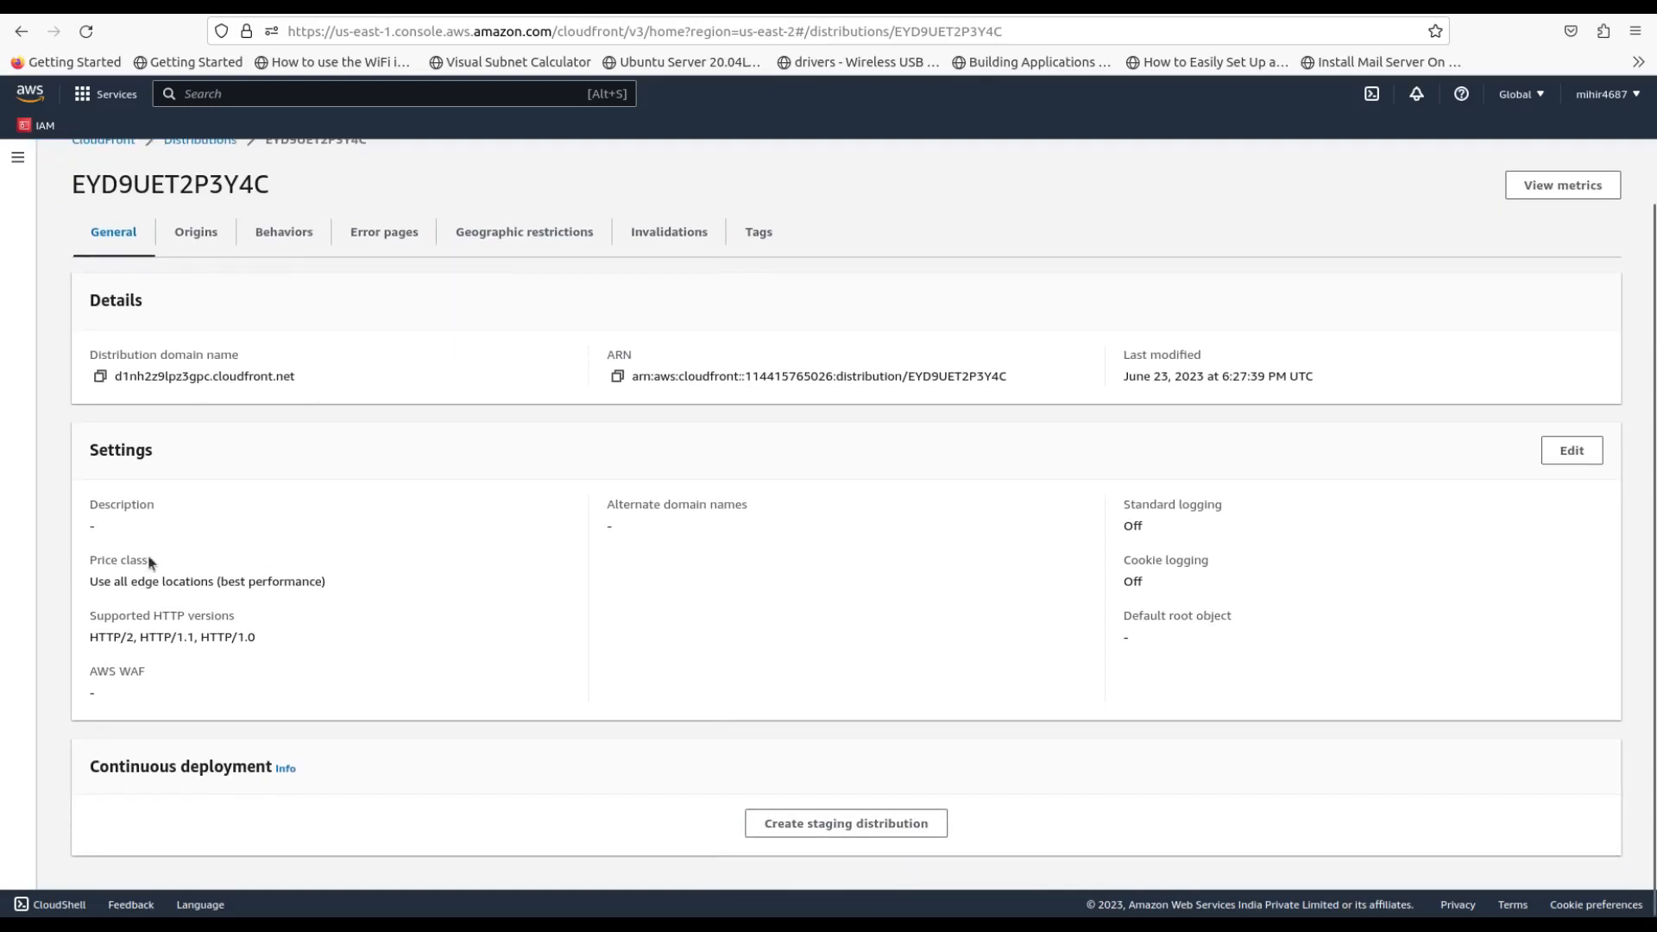
{"action": "left_click_drag", "start_coordinate": [89, 560], "coordinate": [334, 584]}
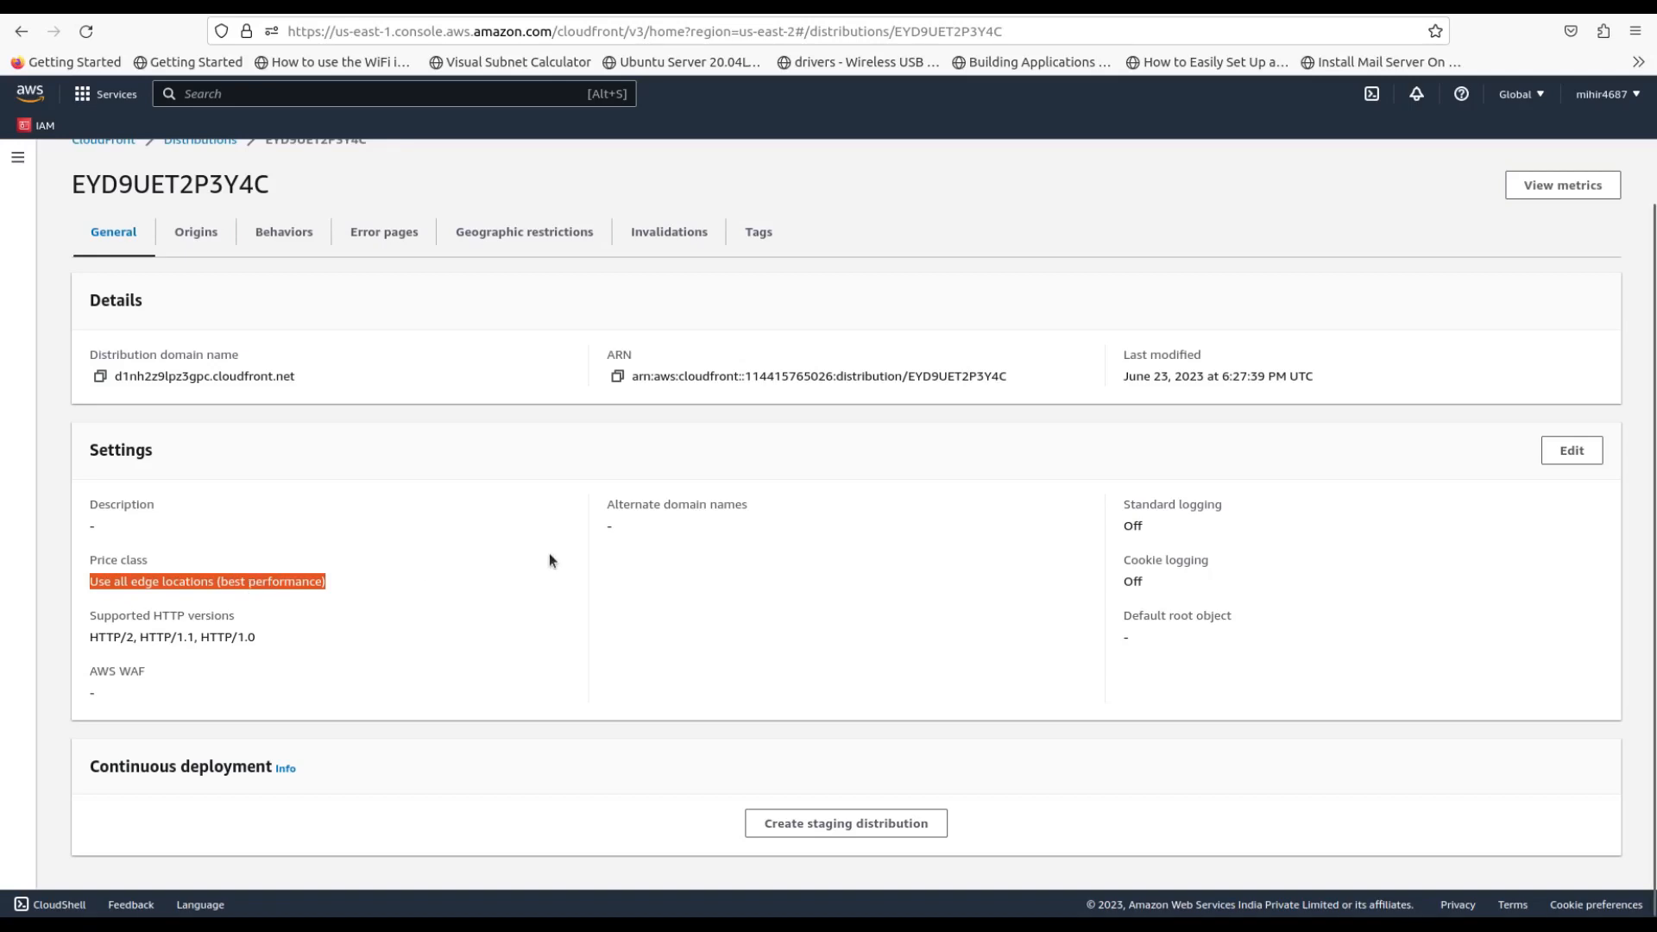
{"action": "left_click", "coordinate": [1568, 462]}
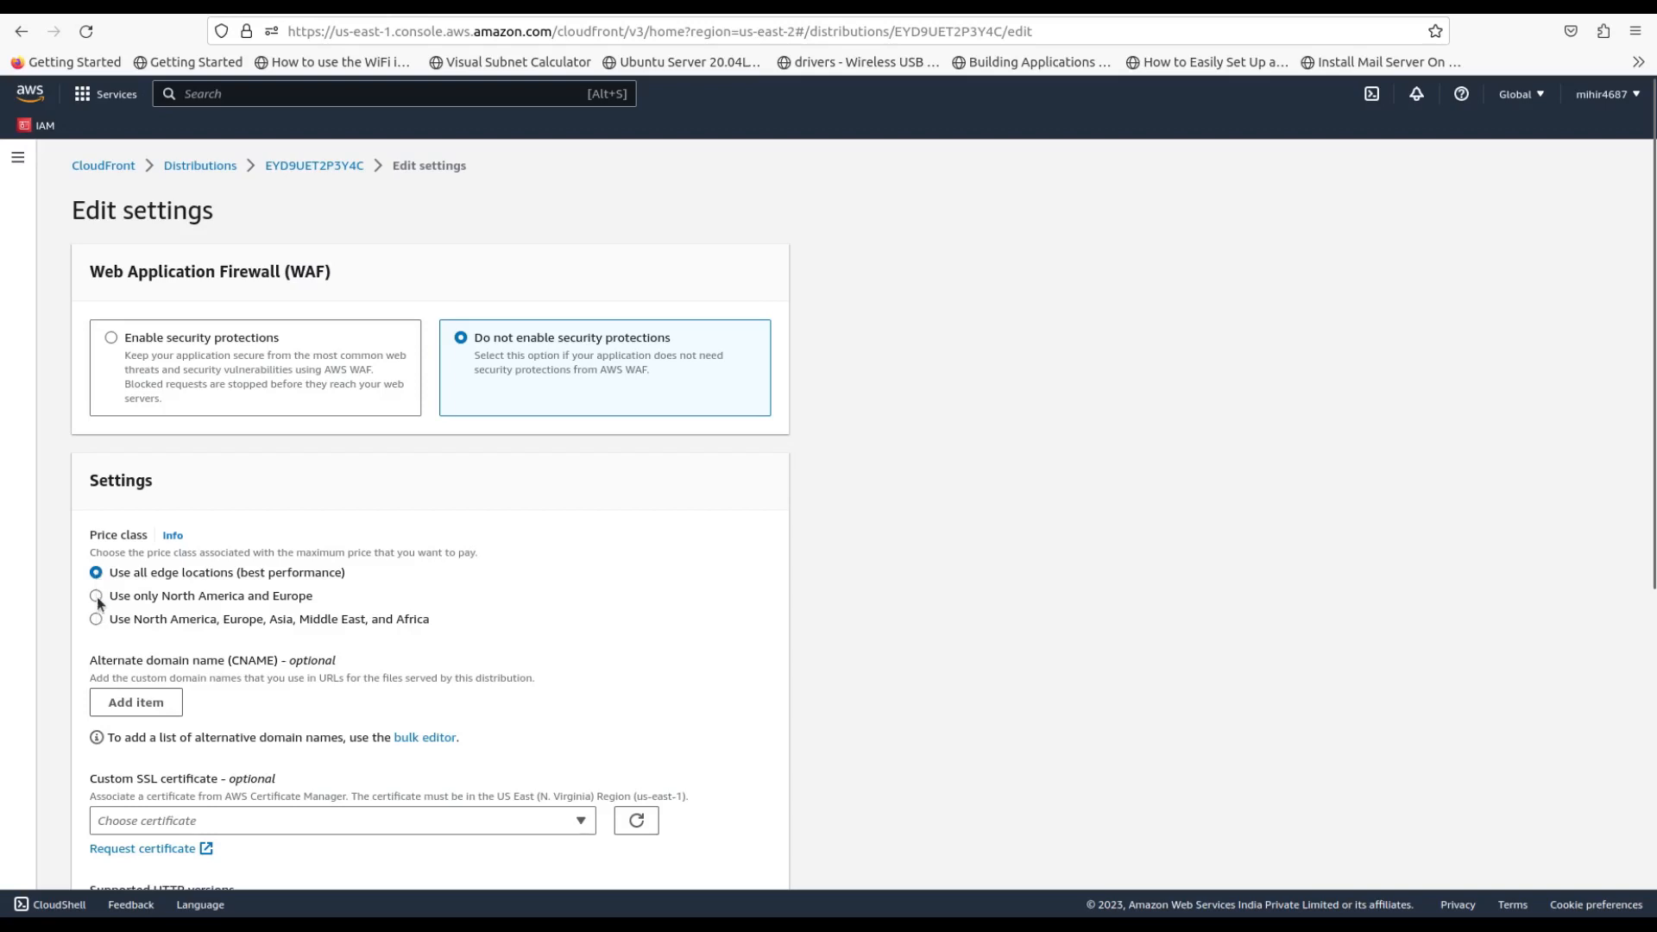
{"action": "scroll", "coordinate": [183, 591], "scroll_direction": "down", "scroll_amount": 3}
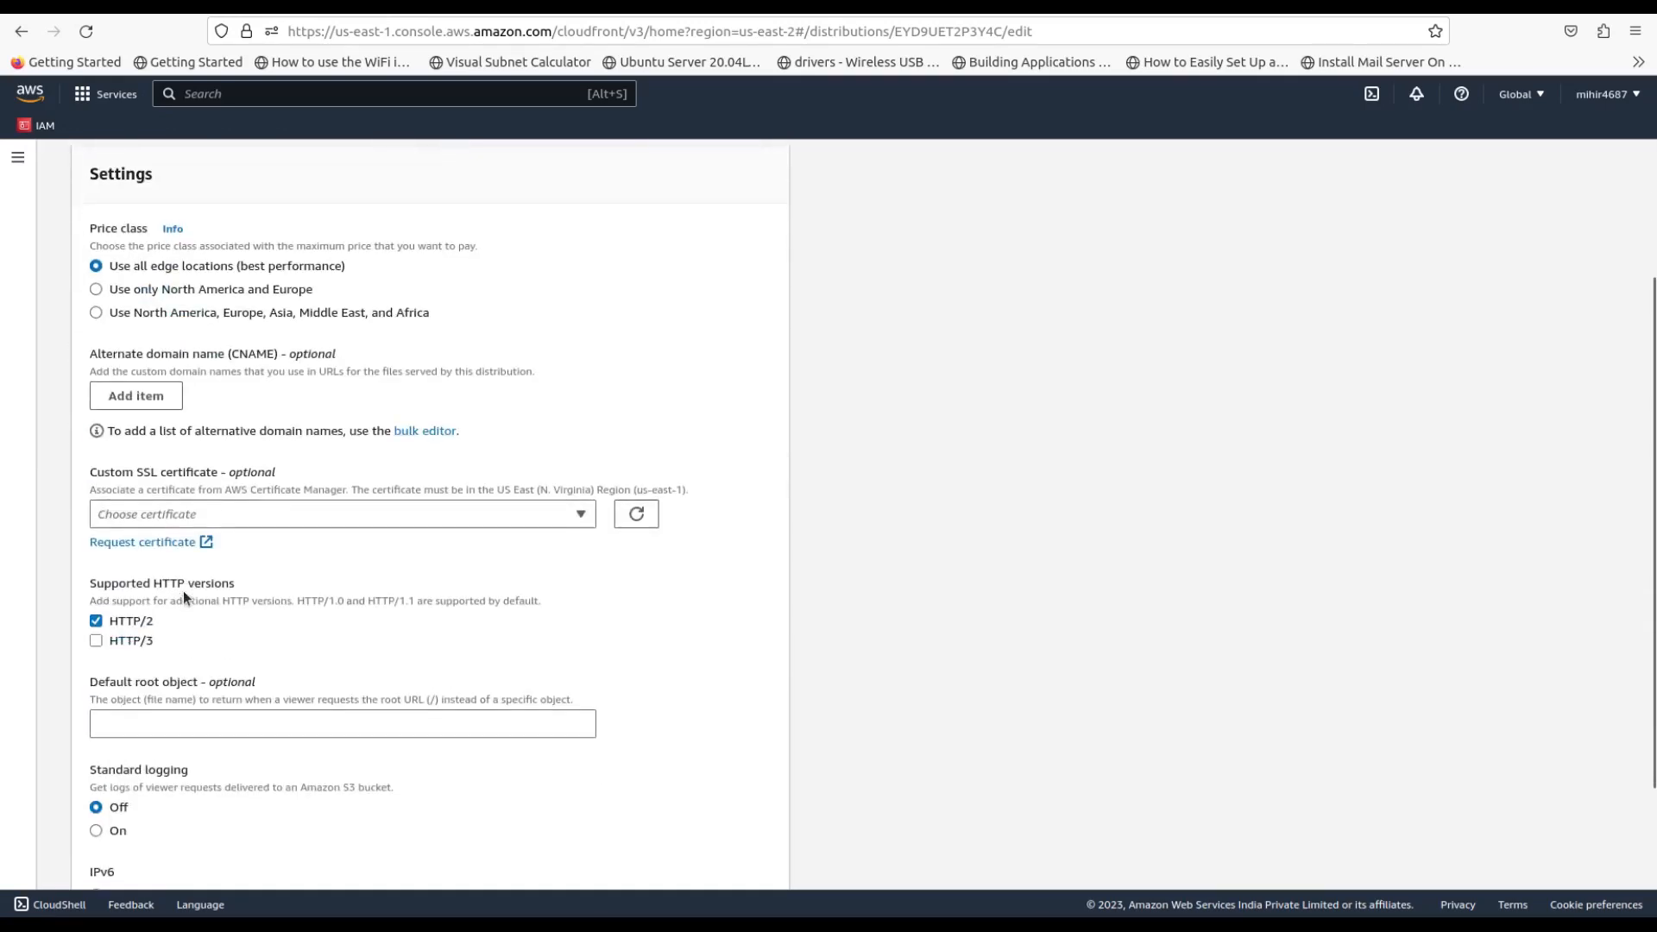
{"action": "scroll", "coordinate": [157, 404], "scroll_direction": "up", "scroll_amount": 2}
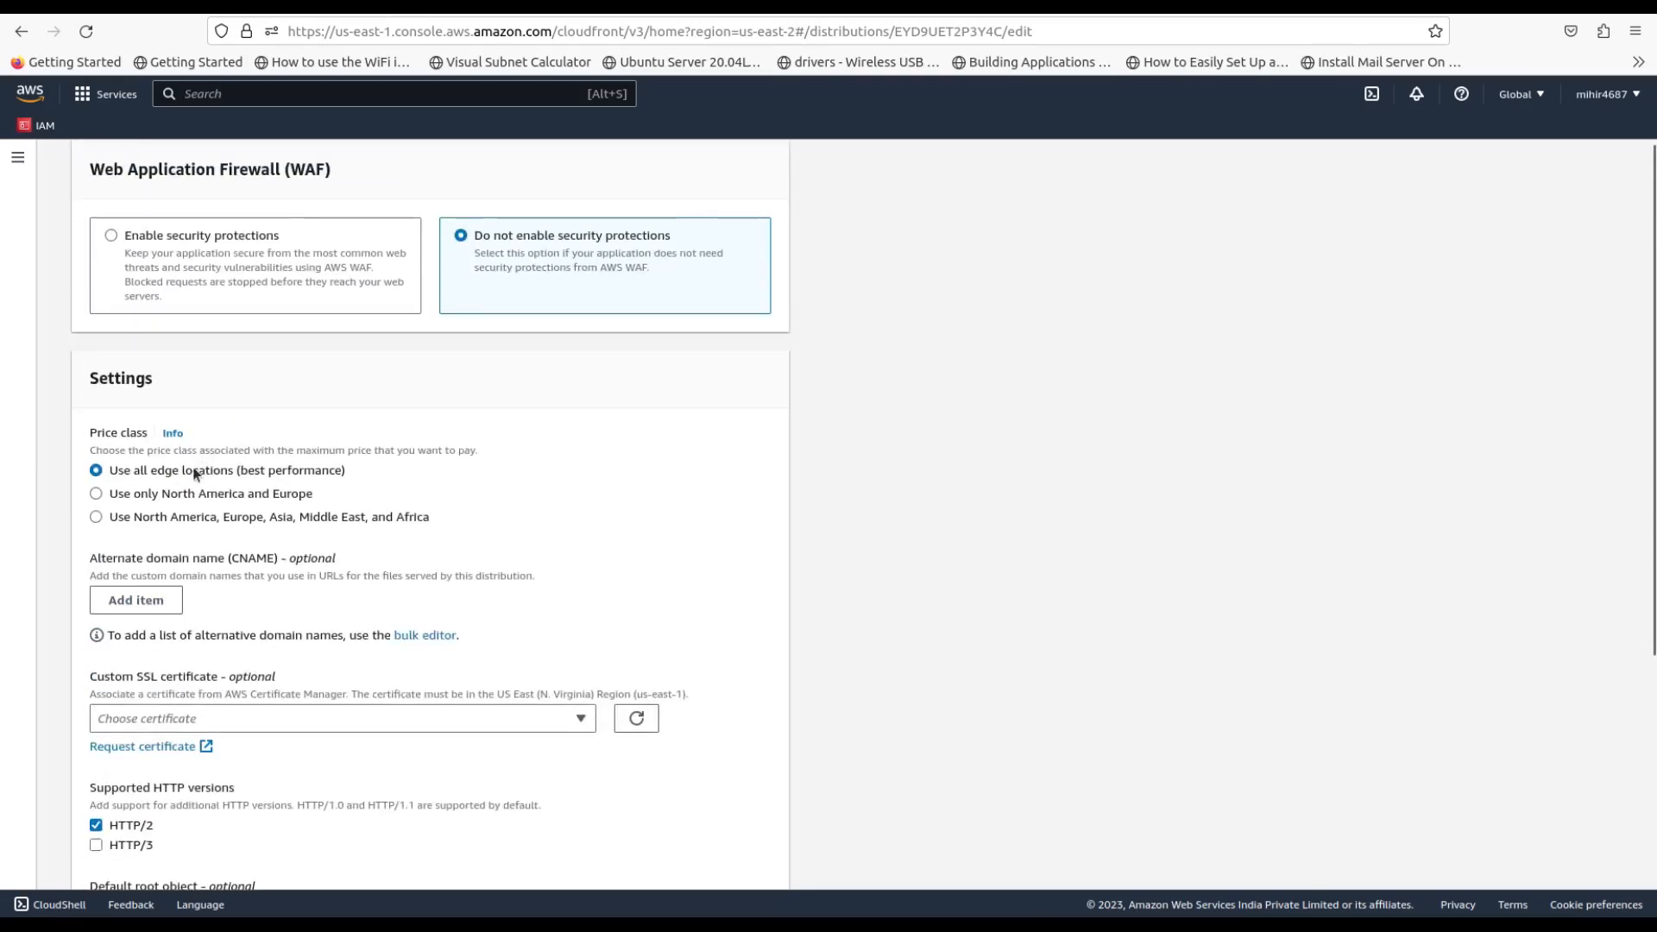
{"action": "scroll", "coordinate": [380, 522], "scroll_direction": "down", "scroll_amount": 4}
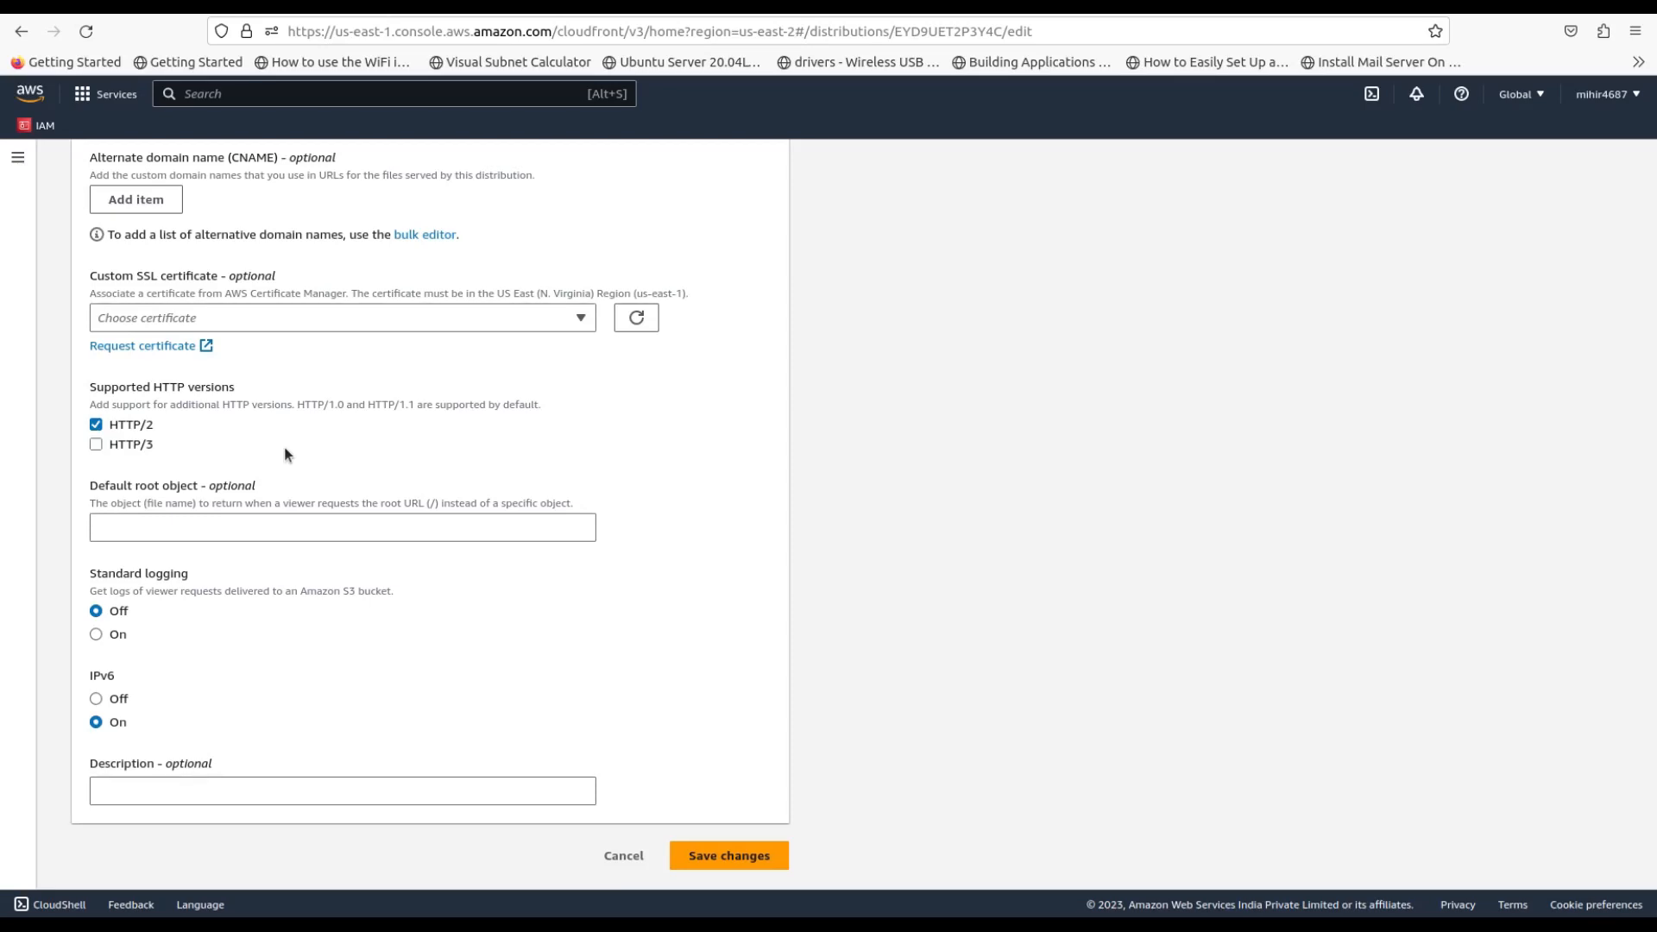
{"action": "left_click", "coordinate": [293, 521]}
{"action": "type", "text": "inde"}
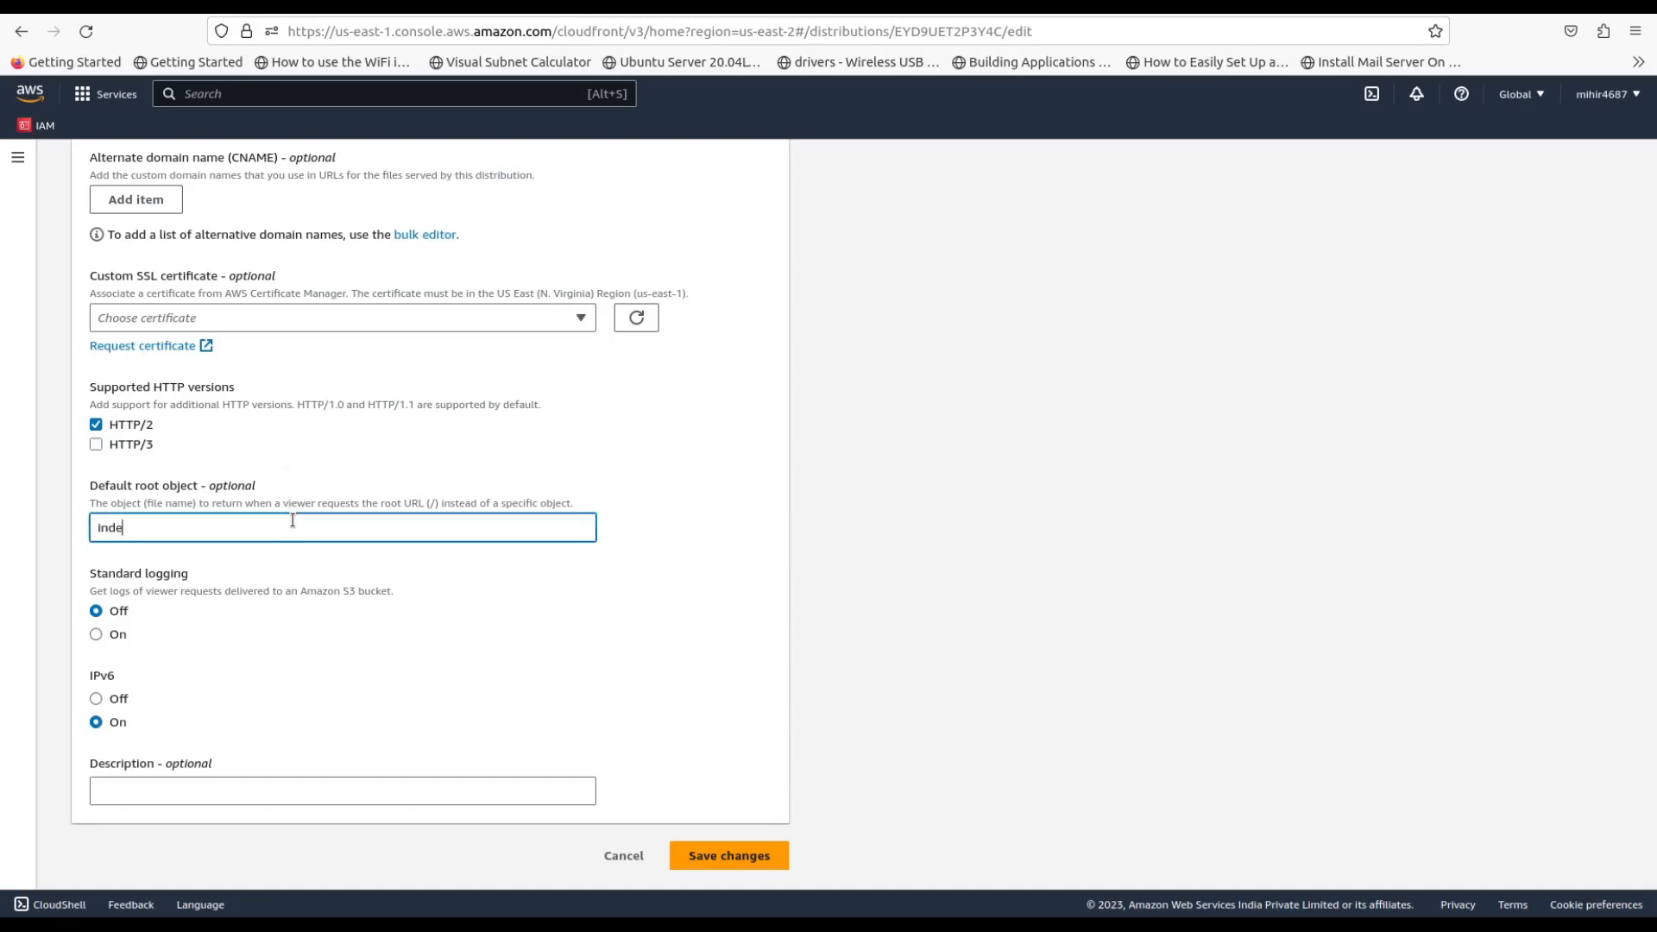
{"action": "type", "text": "x.html"}
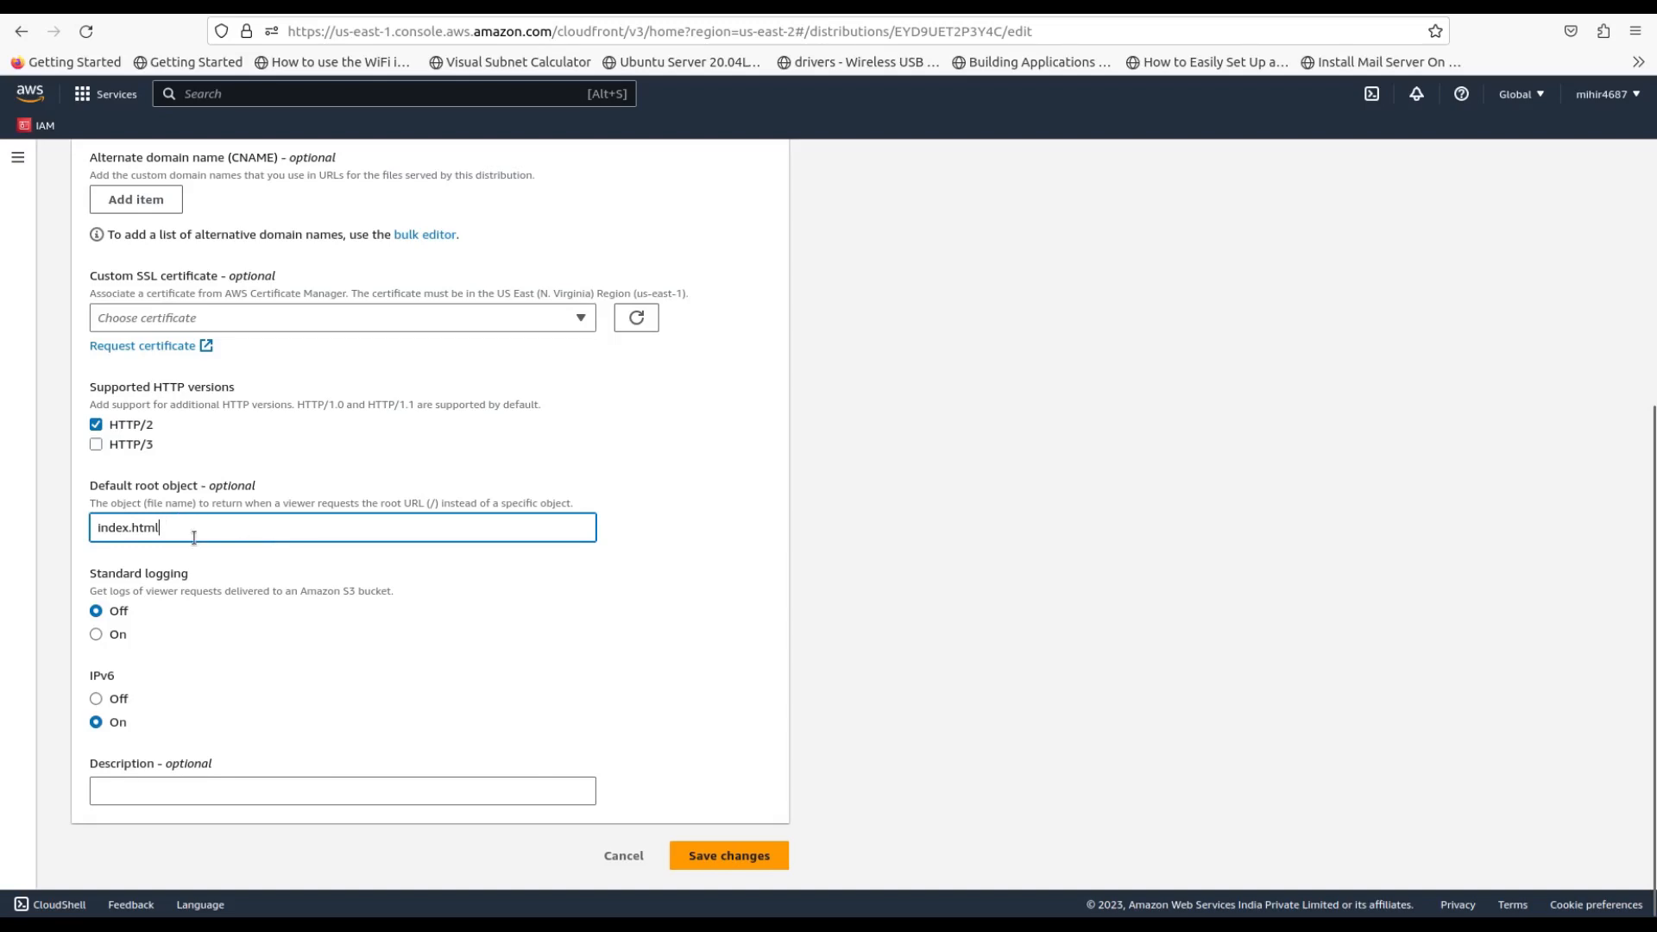
{"action": "left_click", "coordinate": [740, 866]}
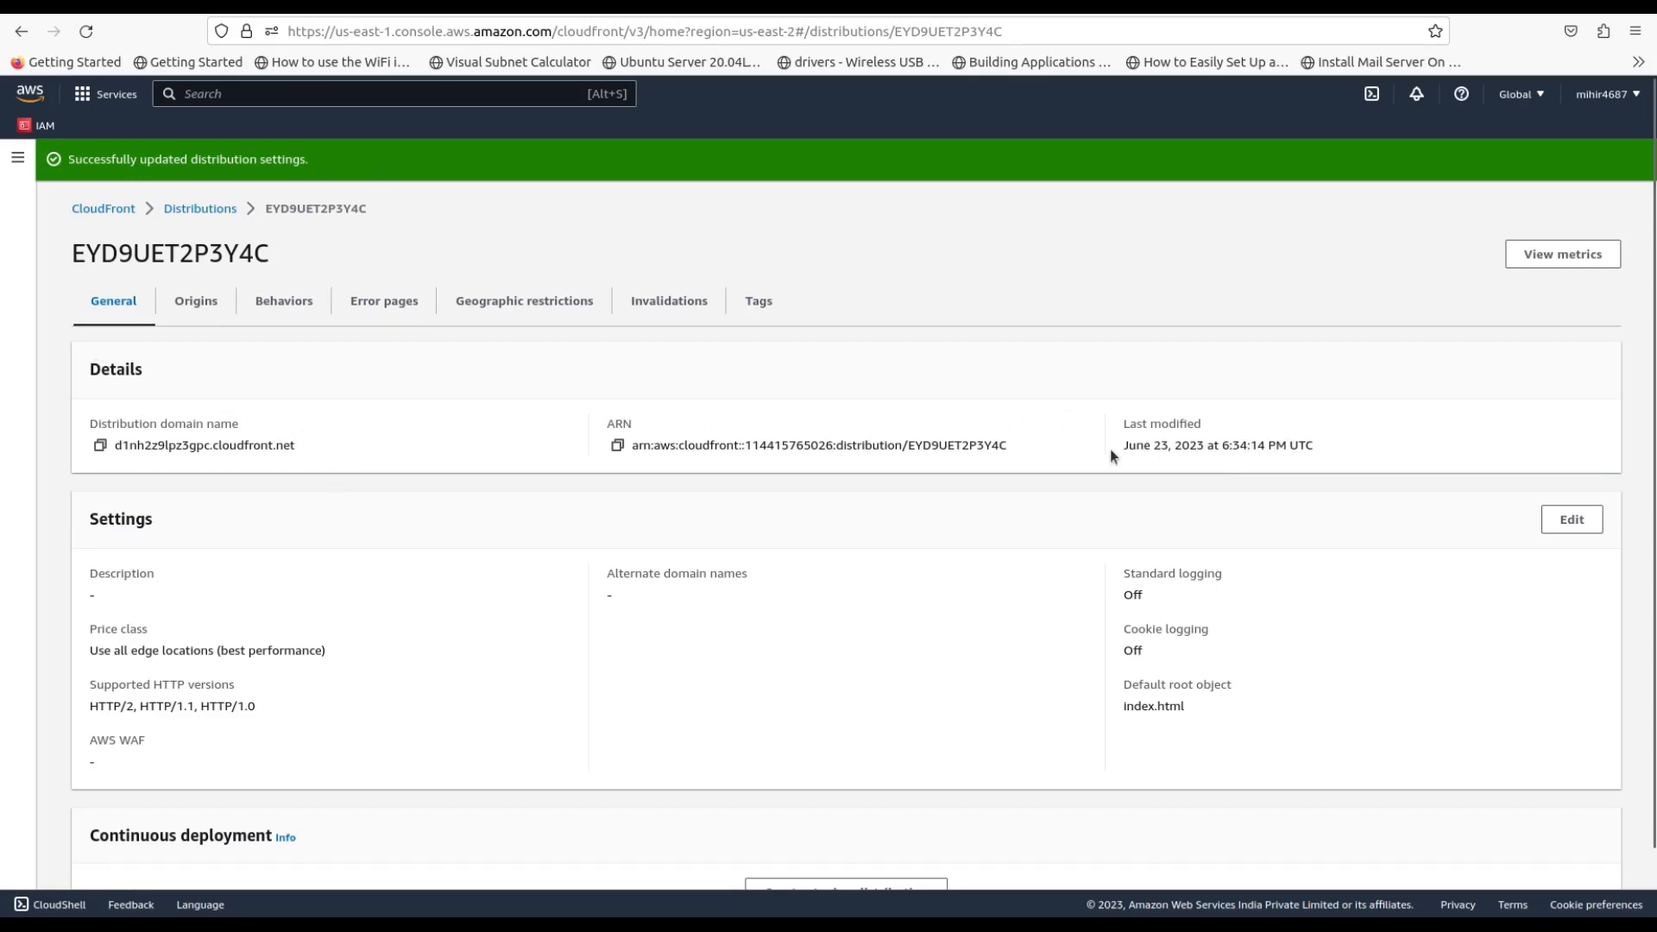
Copy the distribution domain name and open it in a new browser tab
{"action": "left_click_drag", "start_coordinate": [1121, 445], "coordinate": [1283, 453]}
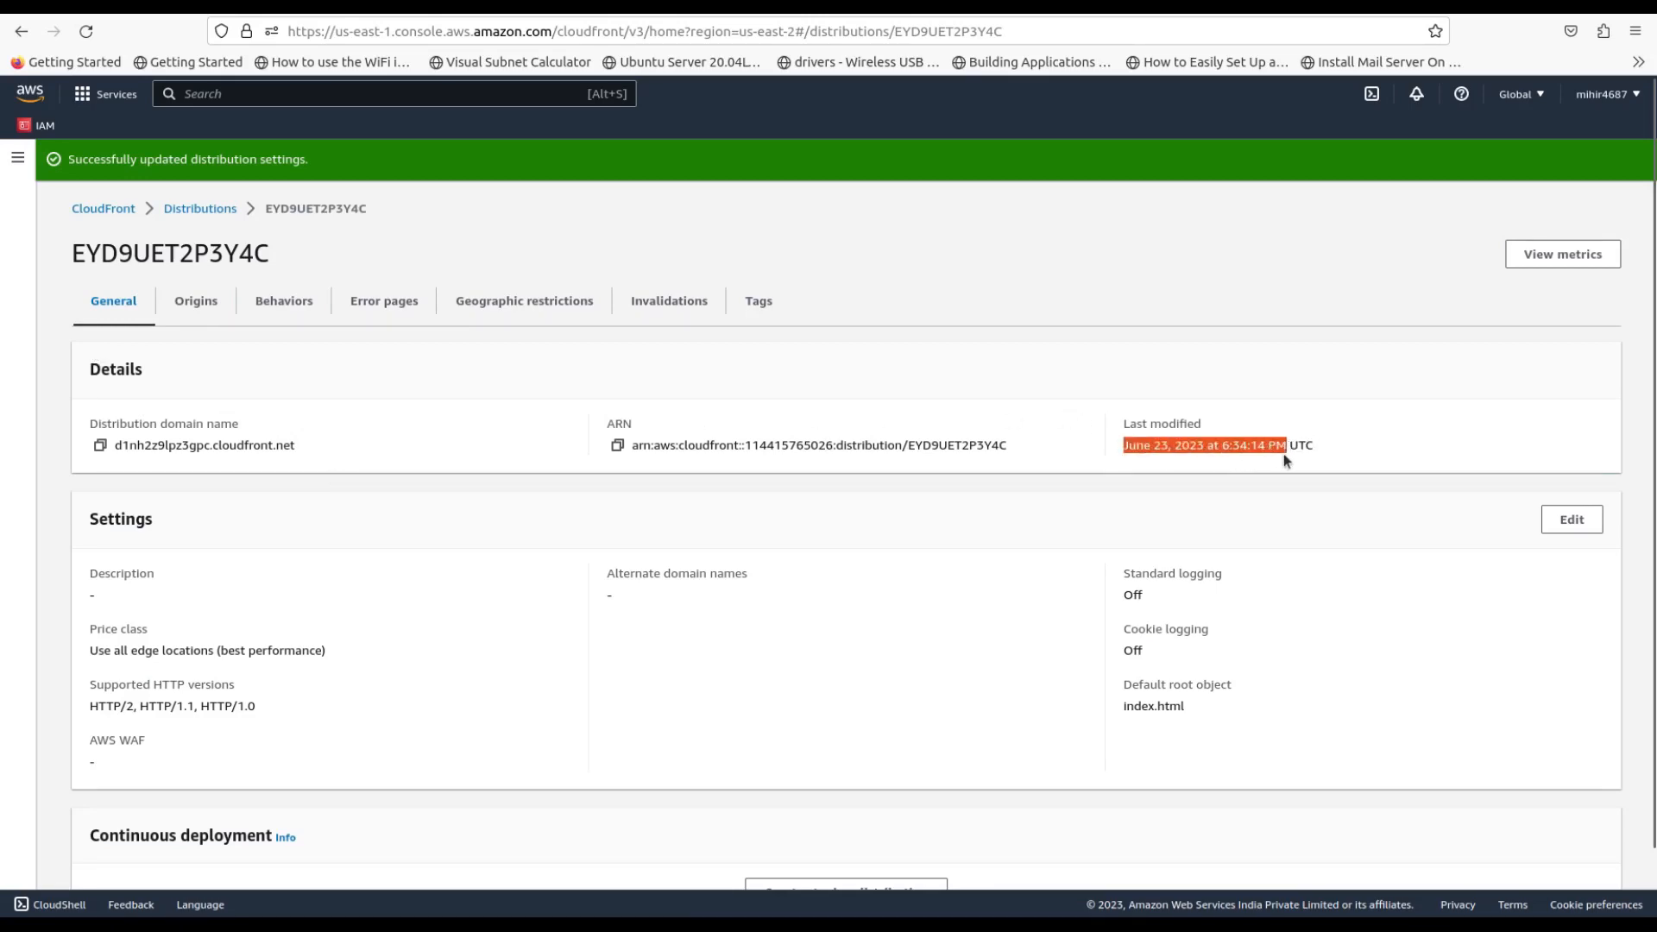
{"action": "left_click", "coordinate": [448, 447]}
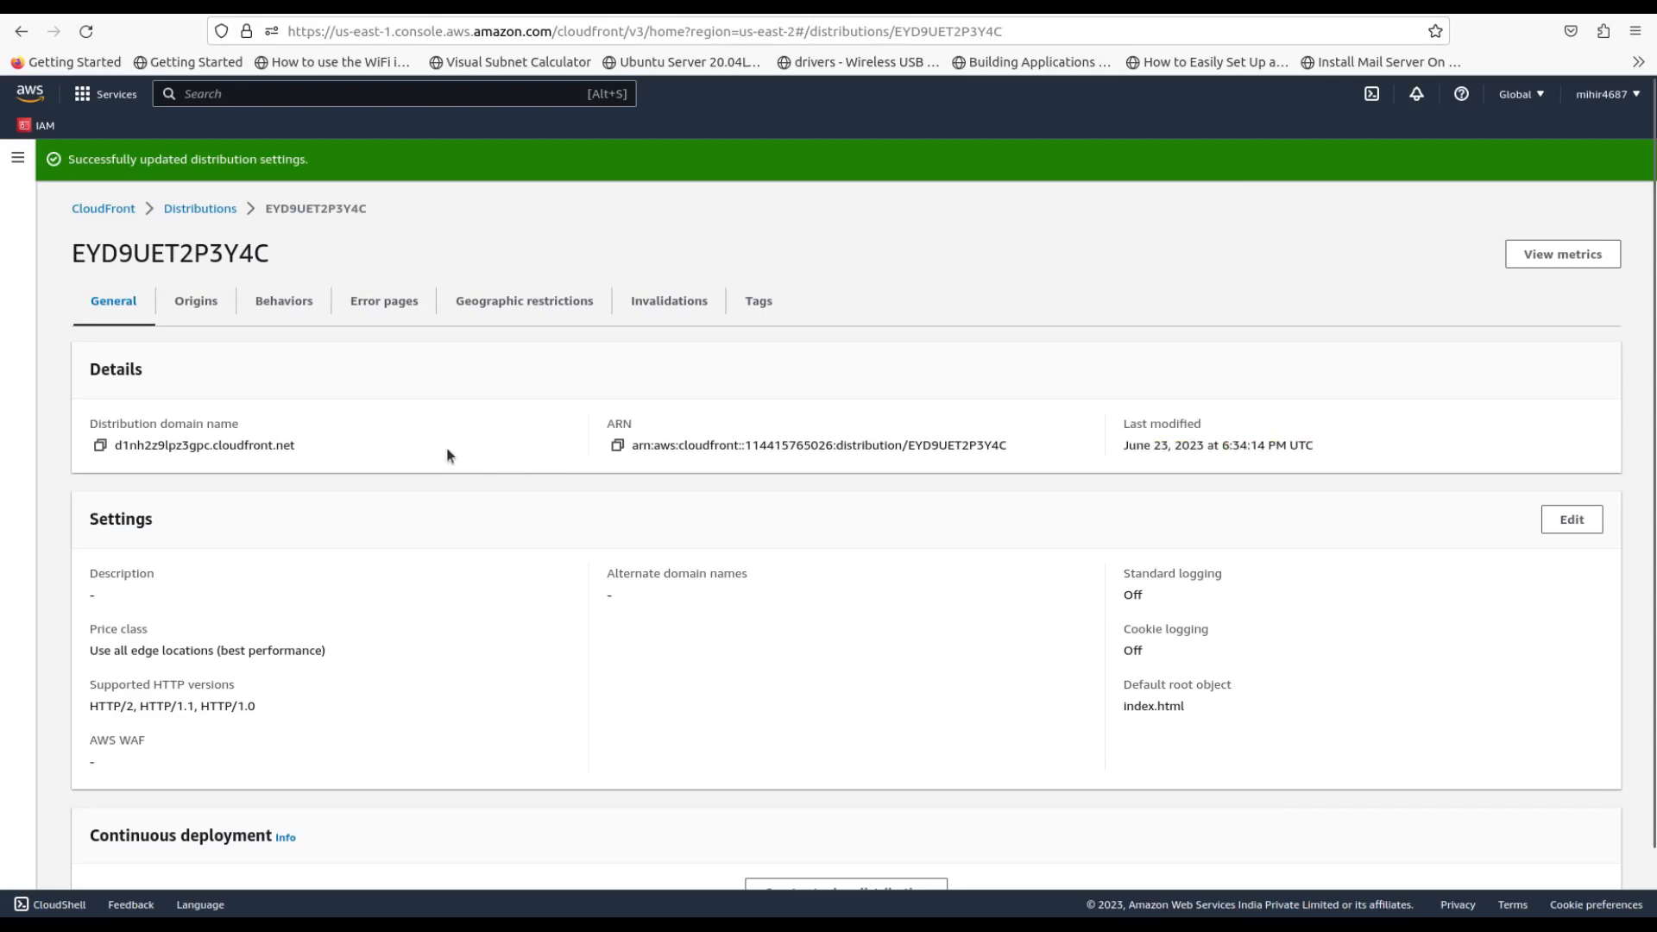
{"action": "left_click", "coordinate": [101, 447]}
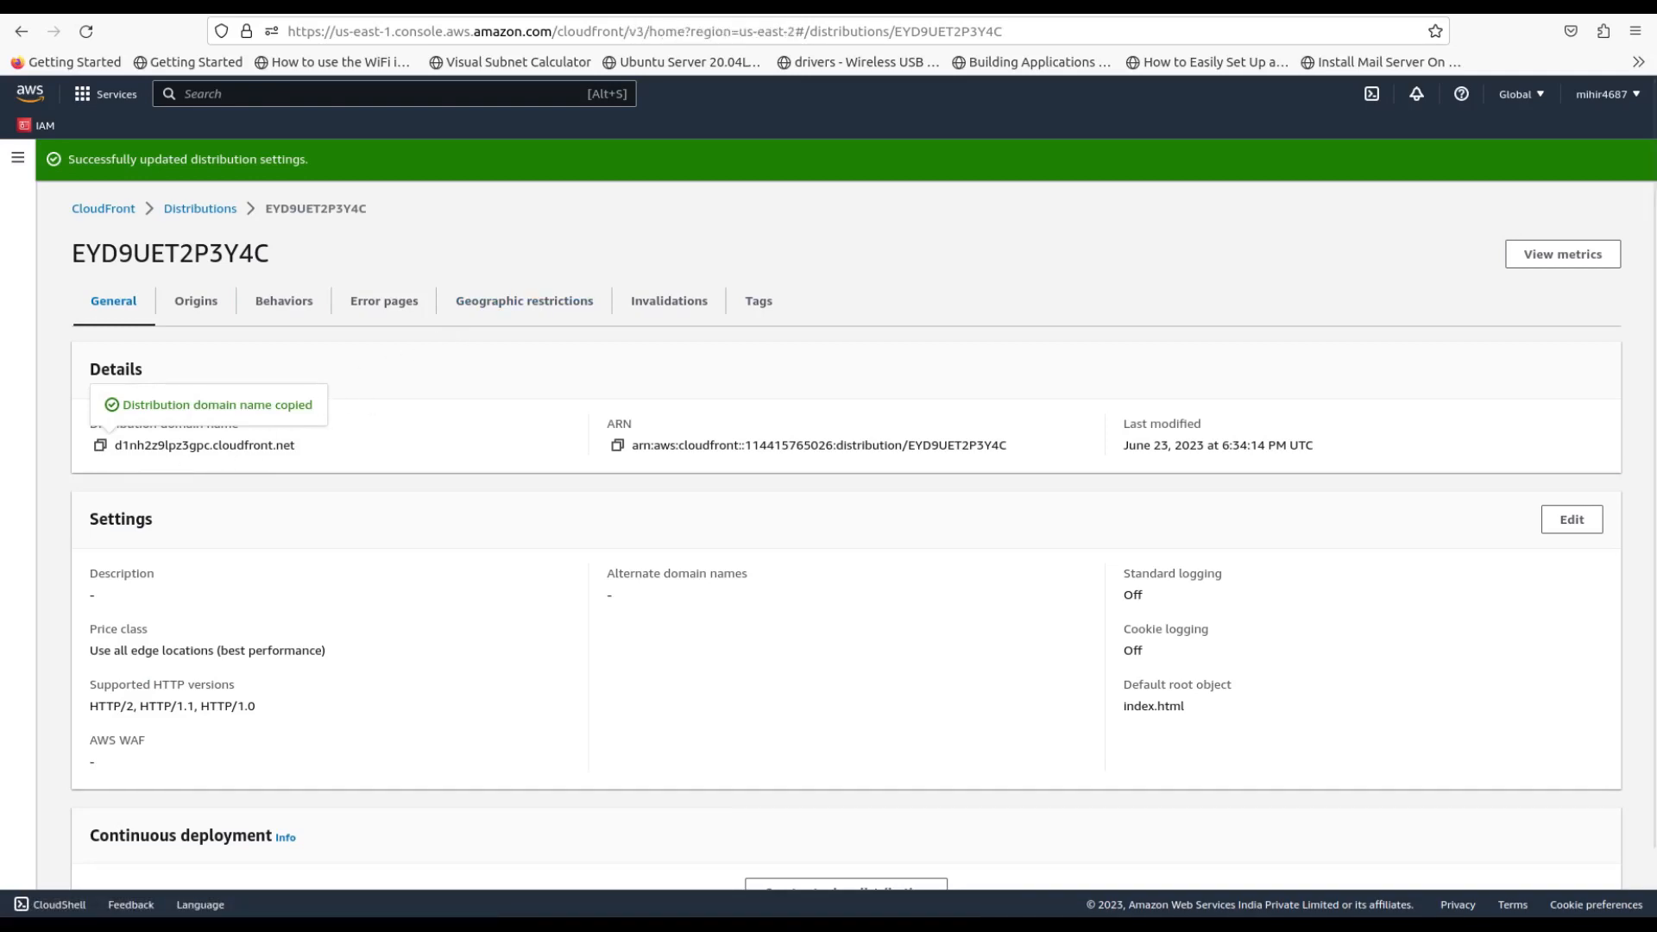
{"action": "key", "text": "ctrl+t"}
{"action": "key", "text": "ctrl+v"}
{"action": "key", "text": "Return"}
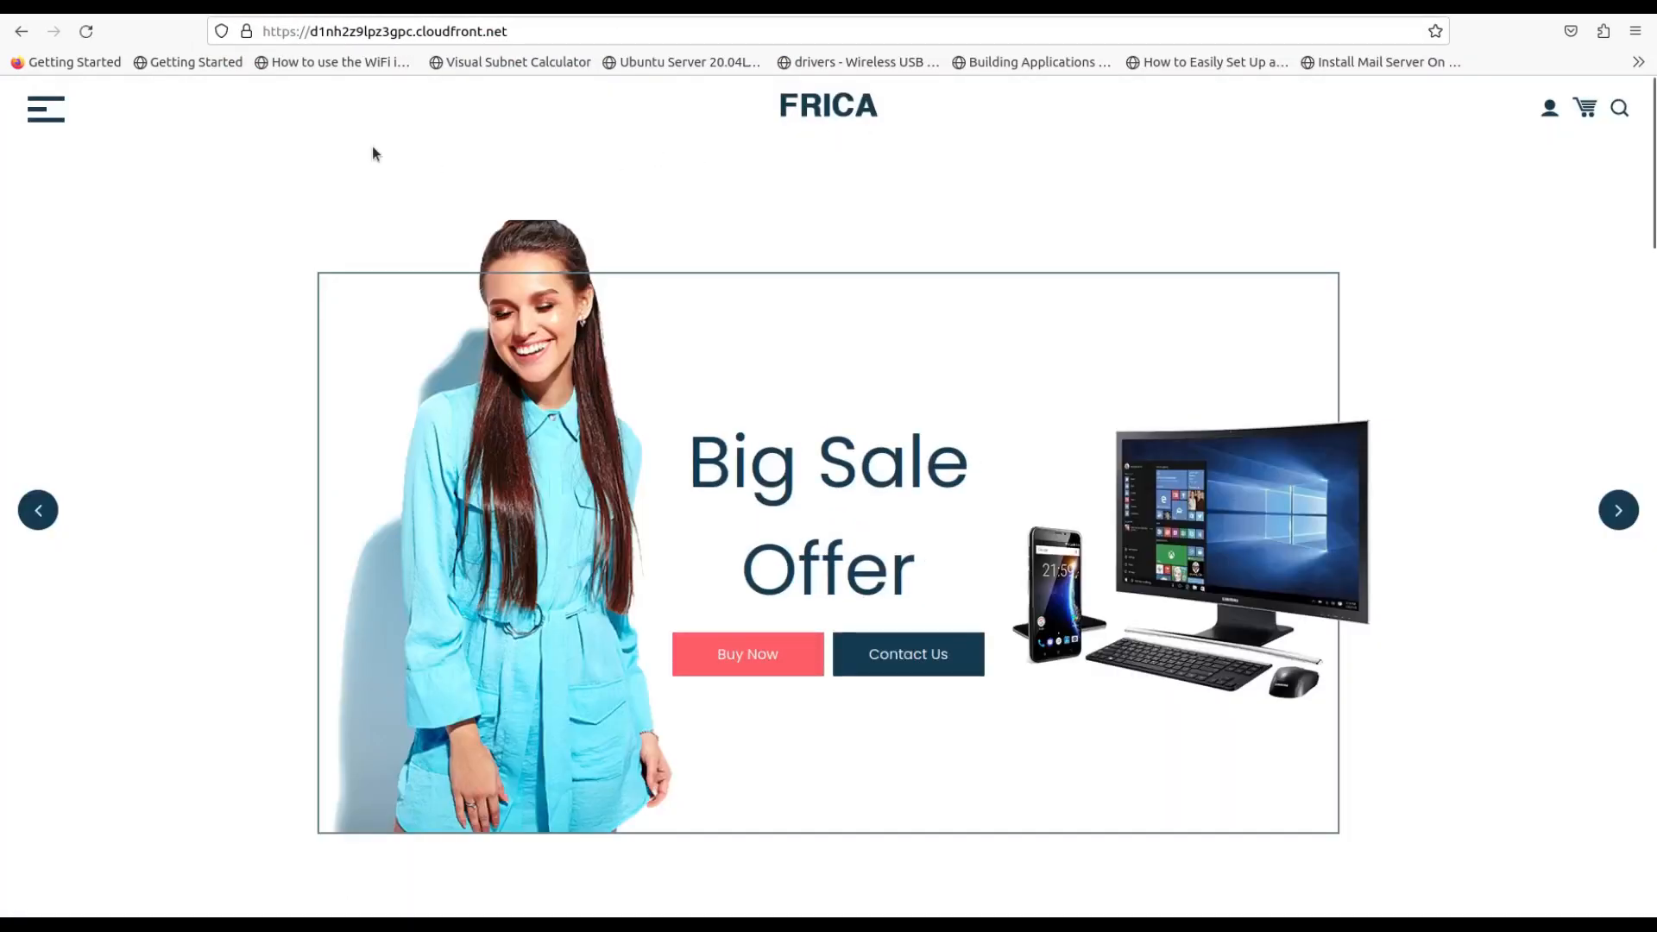
Check the served website by visiting its man's clothes and woman's clothes pages from the site menu
{"action": "left_click", "coordinate": [49, 121]}
{"action": "left_click", "coordinate": [805, 246]}
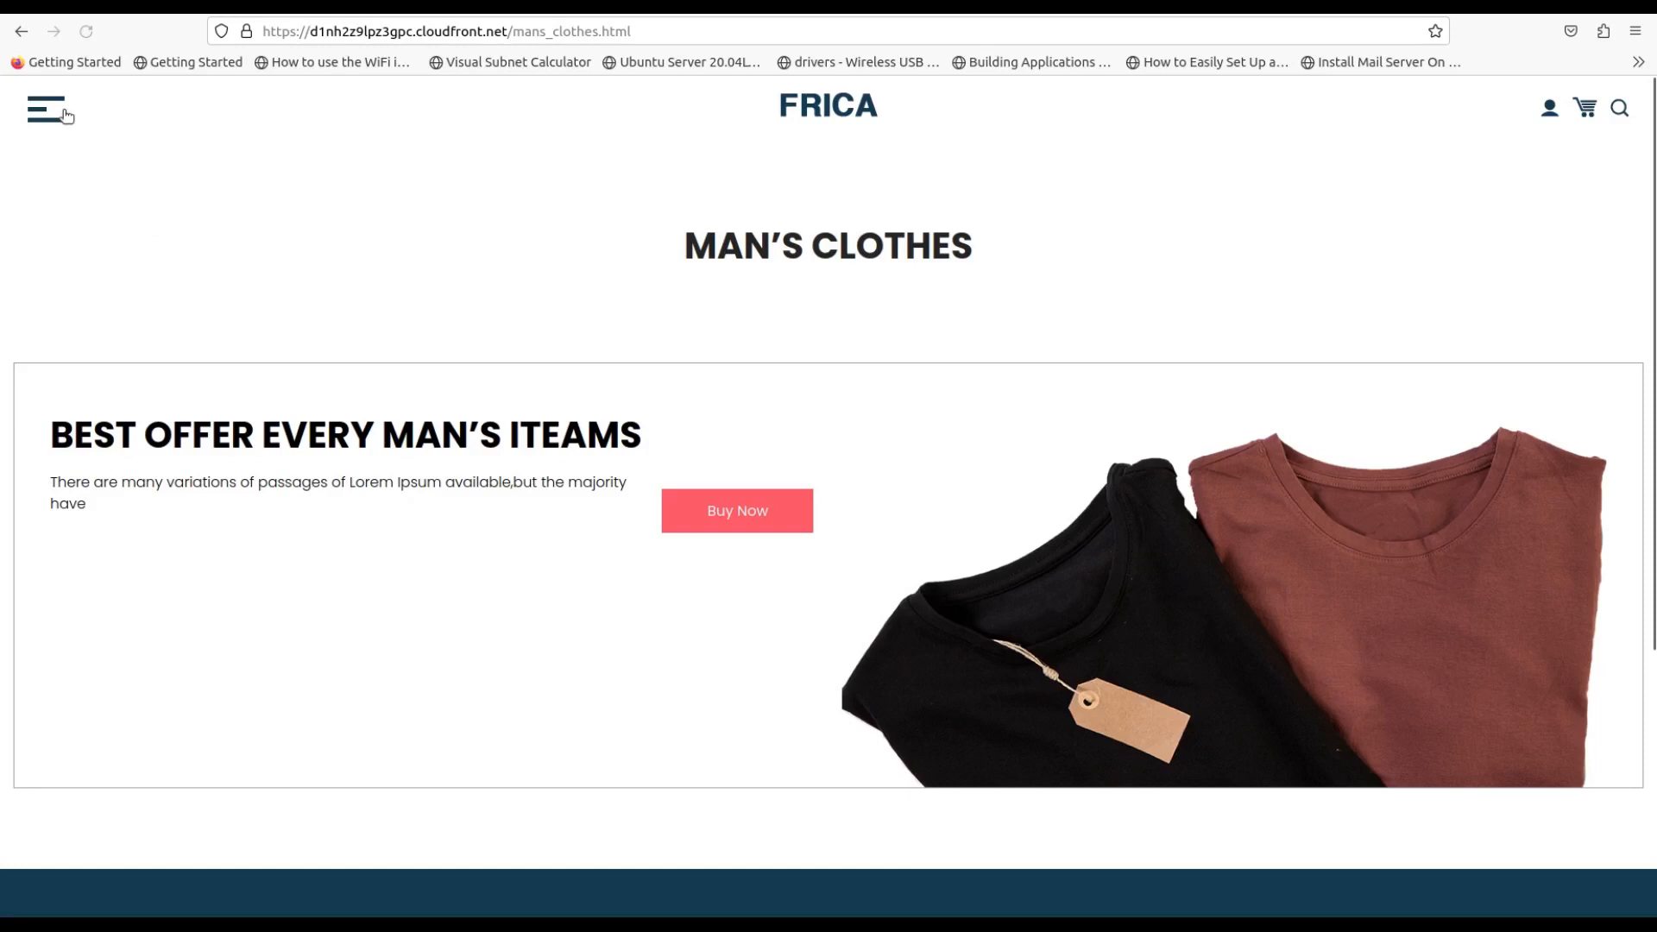
{"action": "left_click", "coordinate": [50, 110]}
{"action": "left_click", "coordinate": [826, 300]}
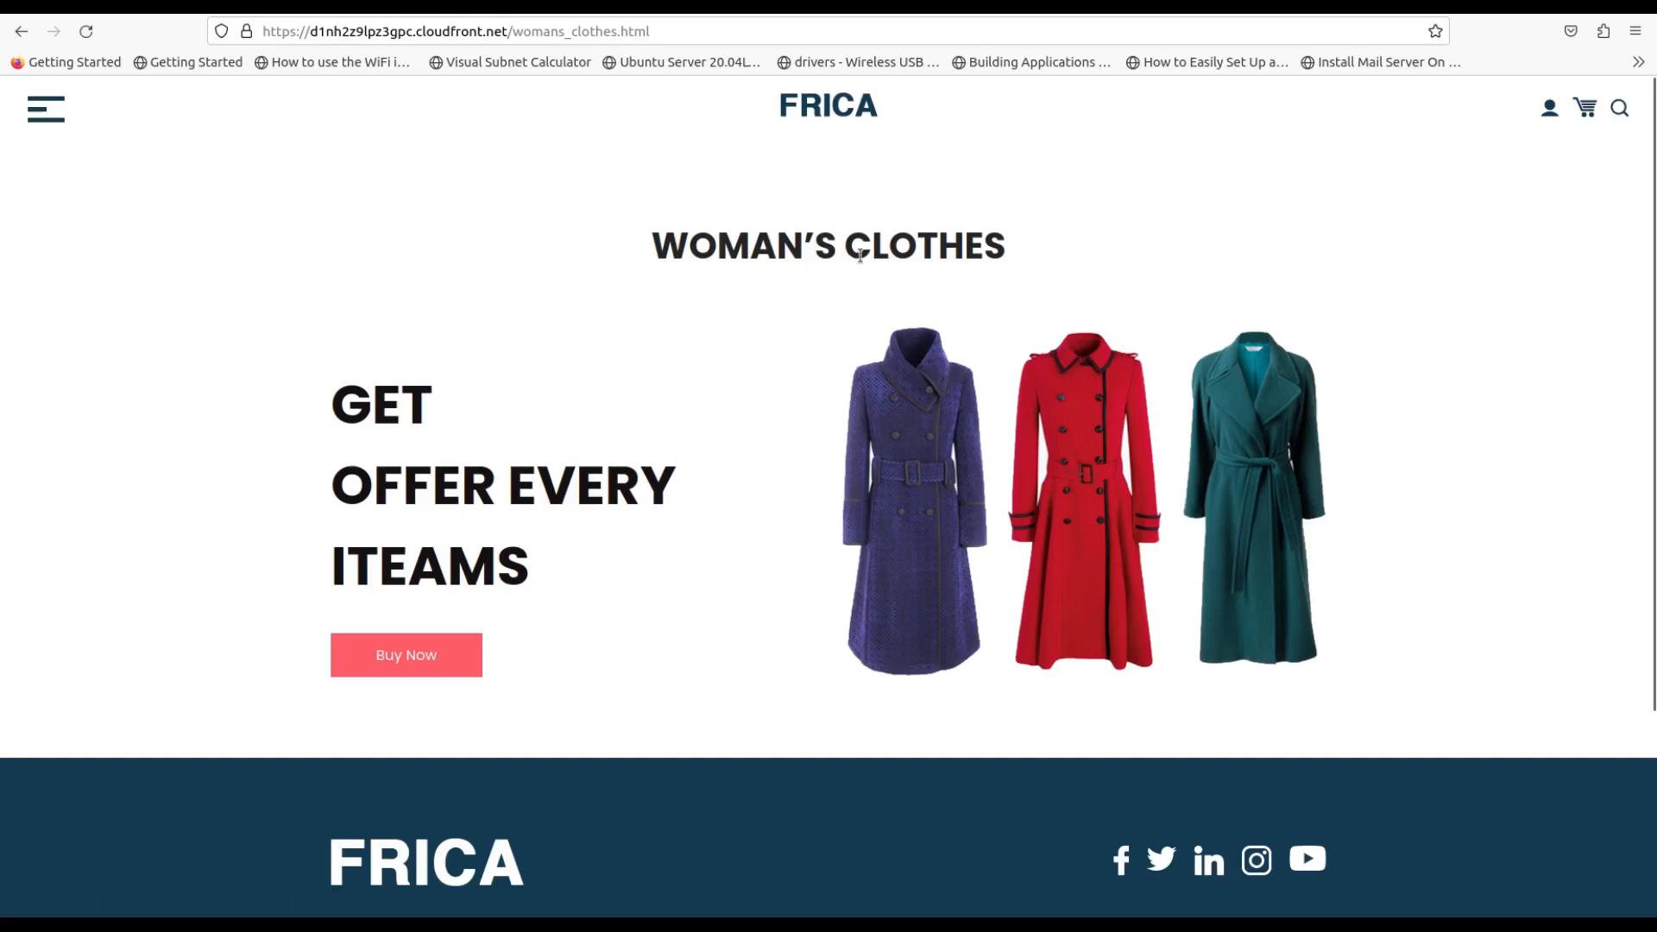
{"action": "double_click", "coordinate": [713, 250]}
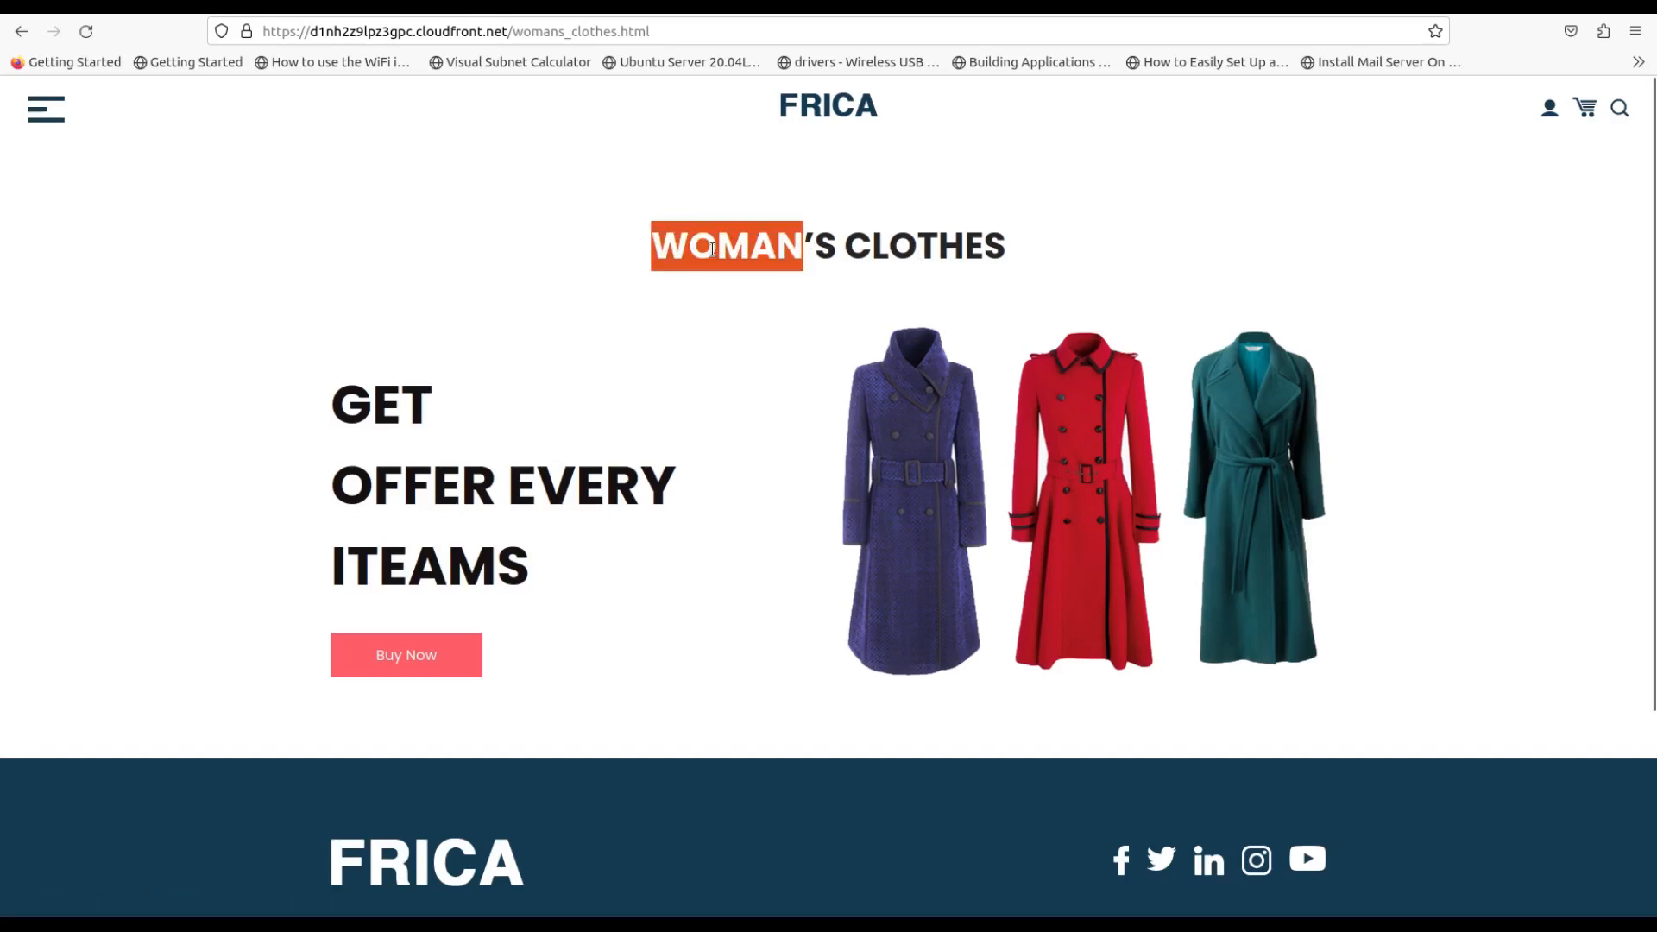